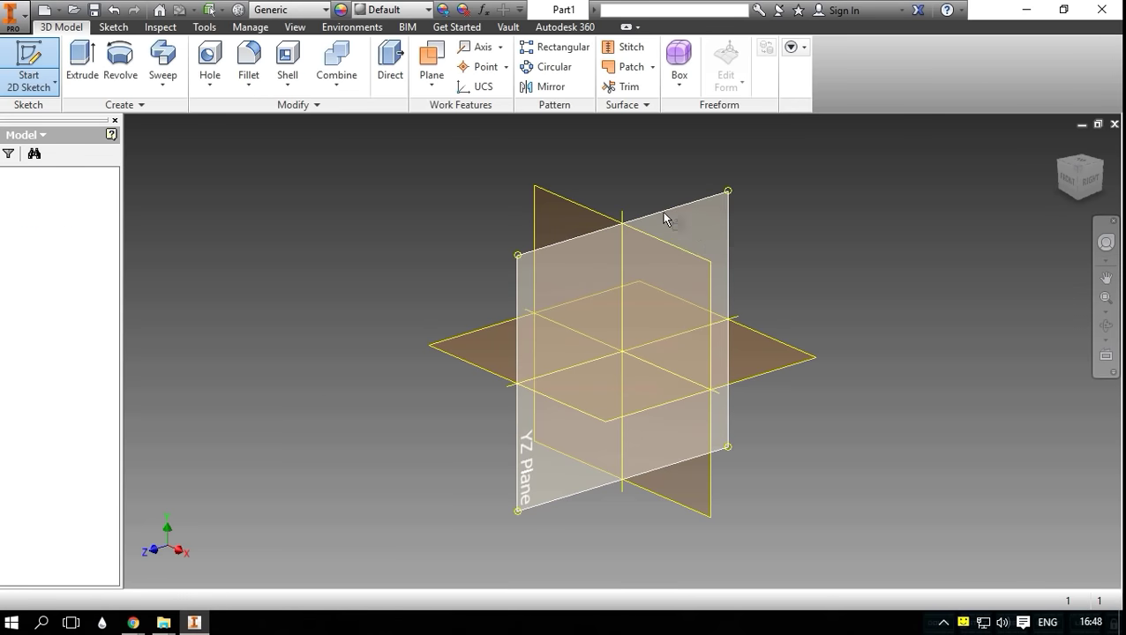
Step: Start a sketch on the YZ plane and draw a three-point spline rising about 16 mm from the origin, curving about 1.8 mm sideways
click(661, 212)
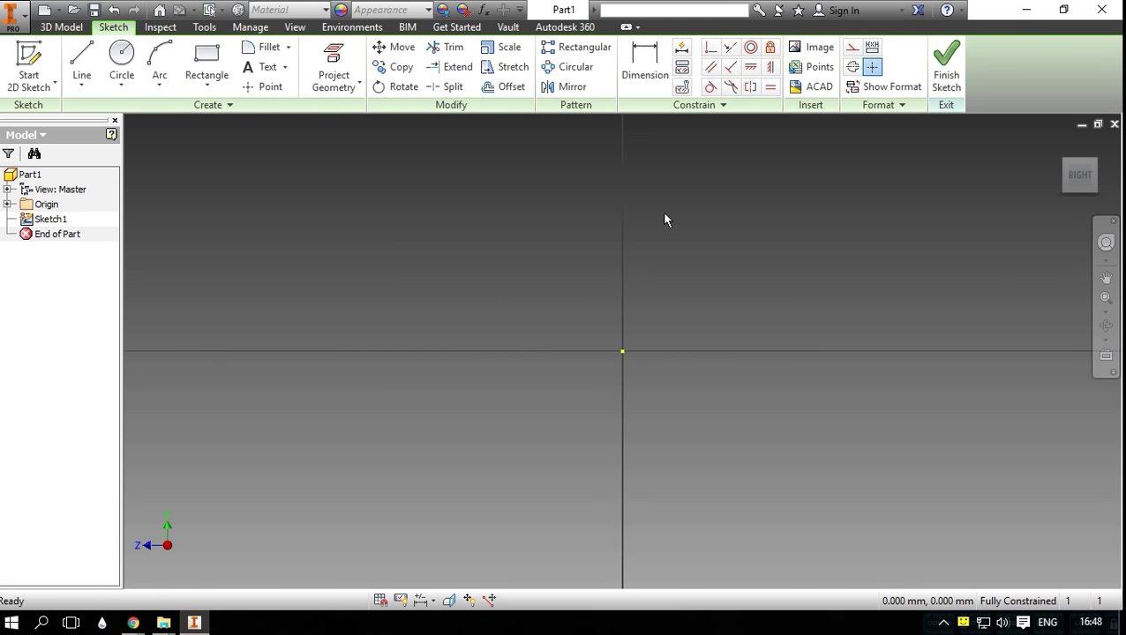
click(81, 84)
click(101, 182)
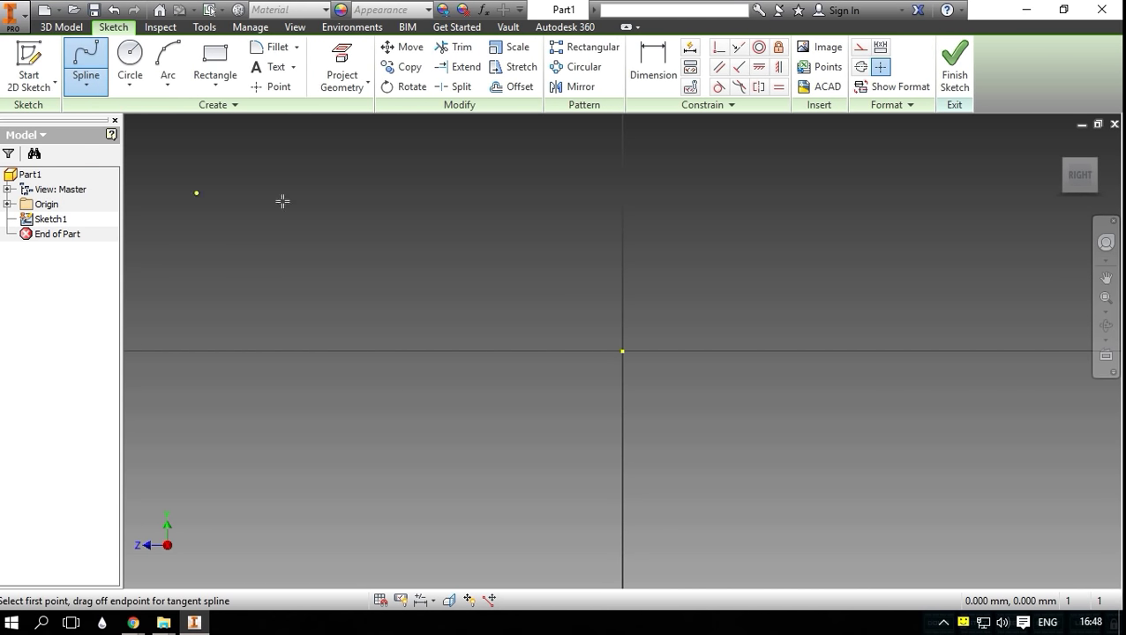
click(623, 352)
click(600, 132)
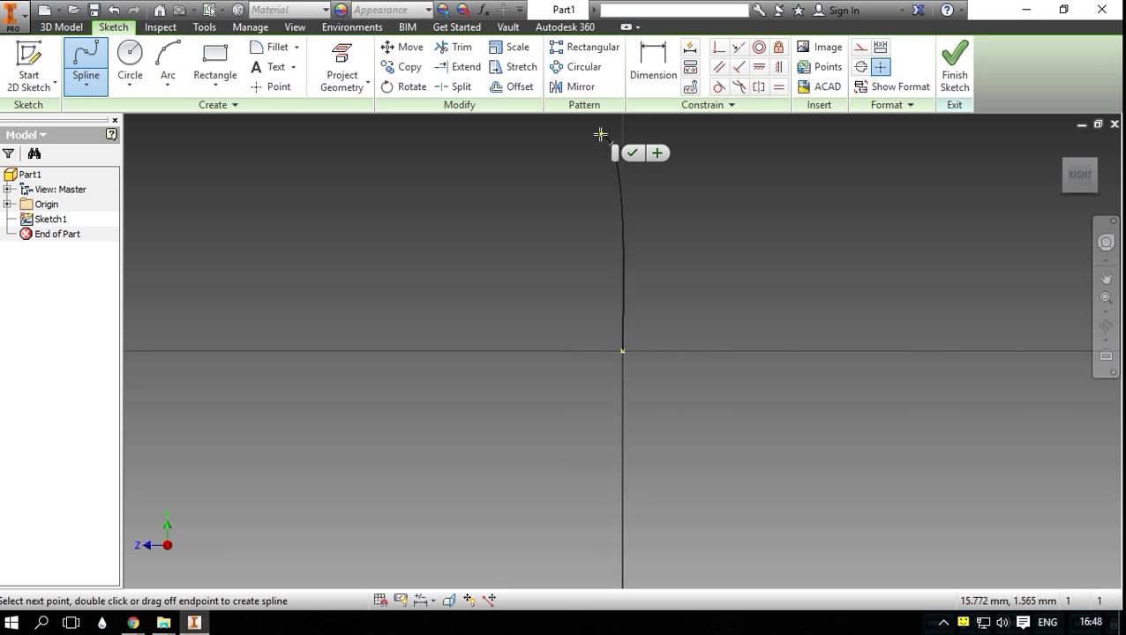
click(618, 144)
Step: Dimension the horizontal distance between the origin and the spline's upper endpoint and set it to 4.2 mm
click(654, 84)
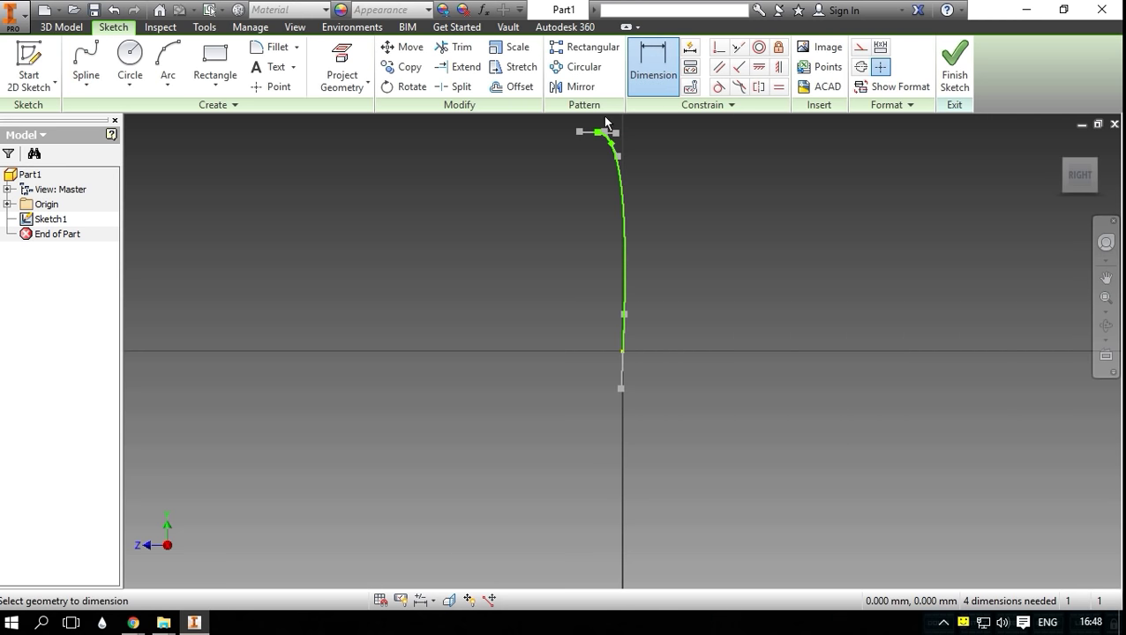
click(600, 138)
click(623, 352)
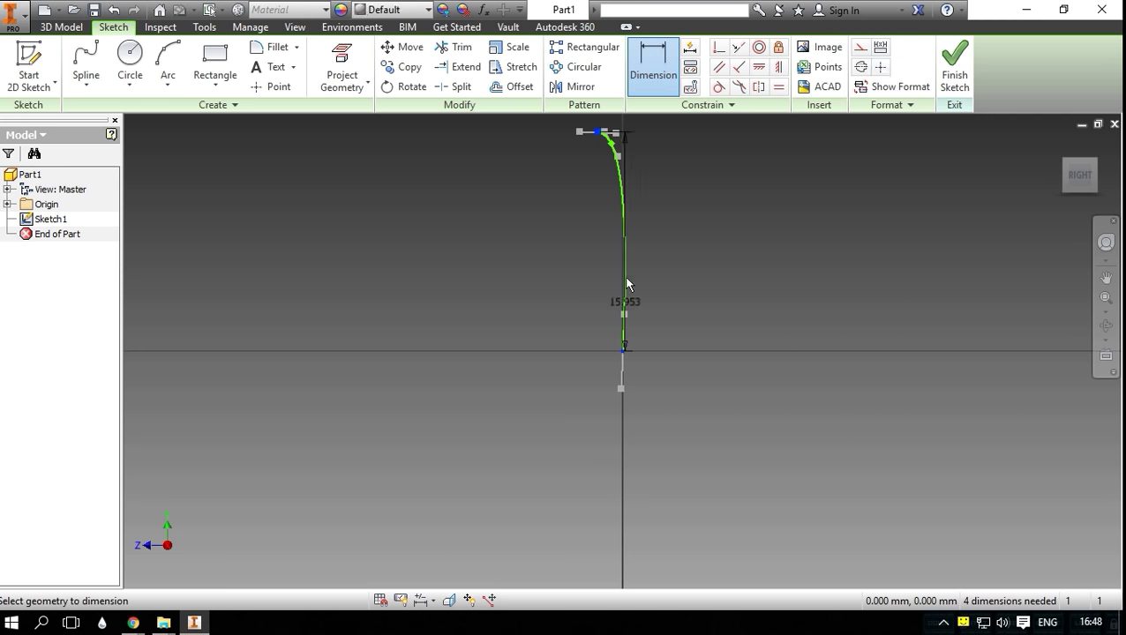
click(621, 132)
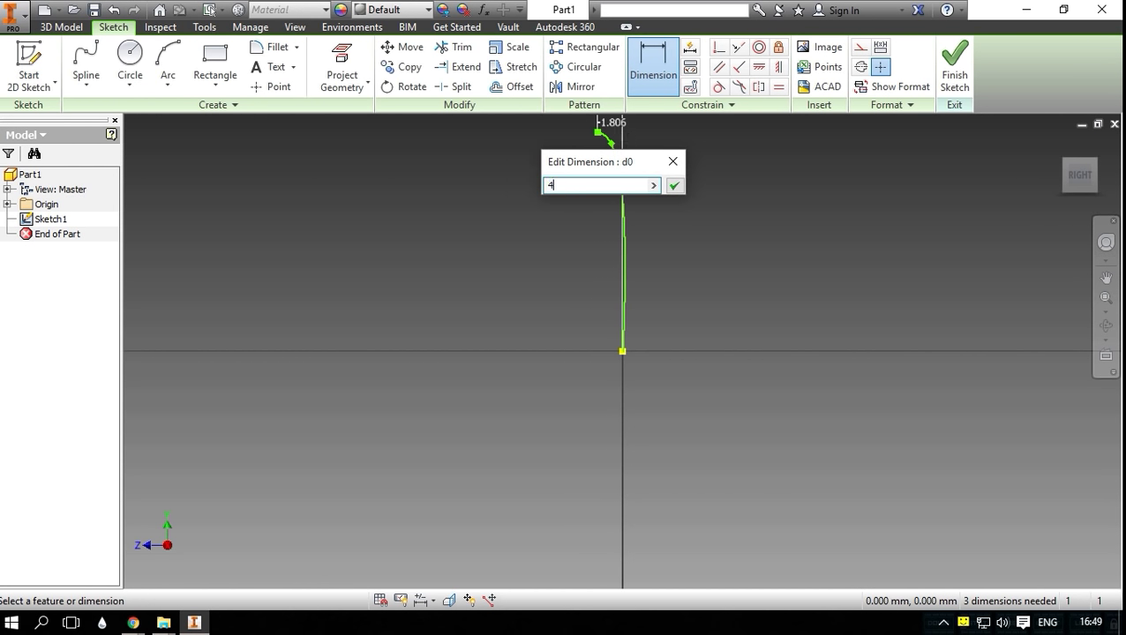
text(4.2)
key(Return)
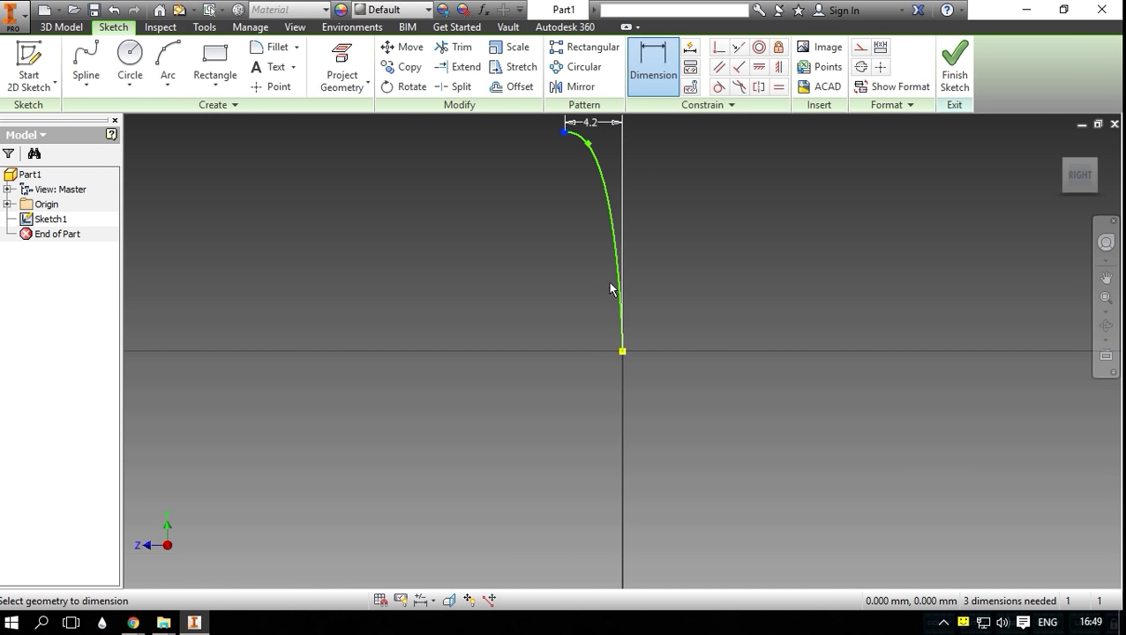
Step: Dimension the vertical distance between the origin and the spline's upper endpoint and set it to 20 mm
click(623, 352)
click(564, 132)
click(507, 265)
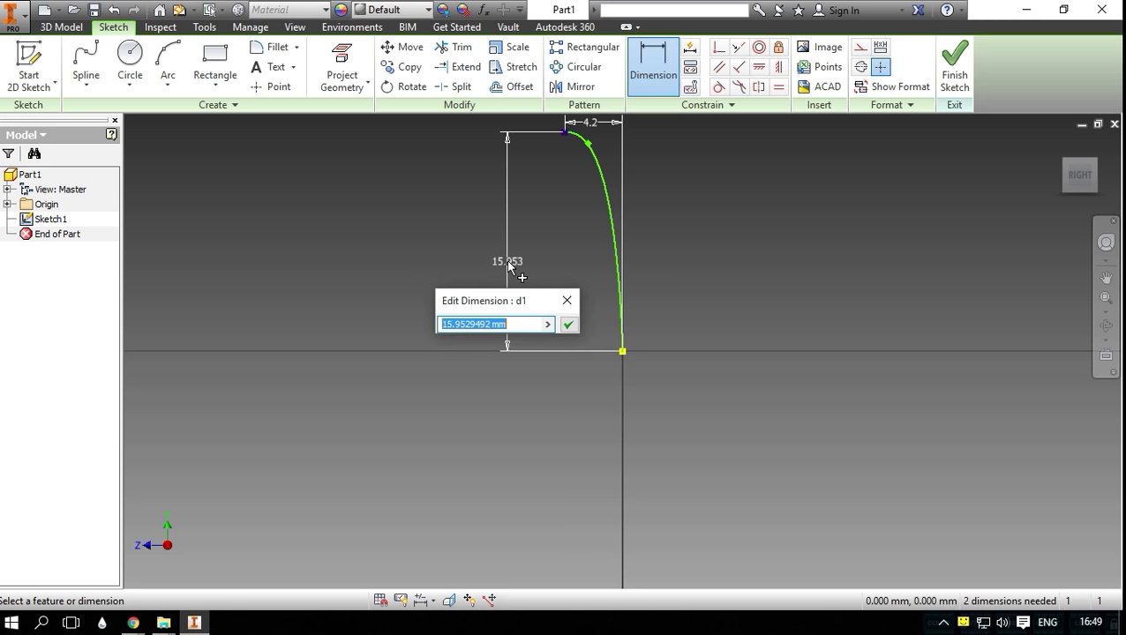
text(2)
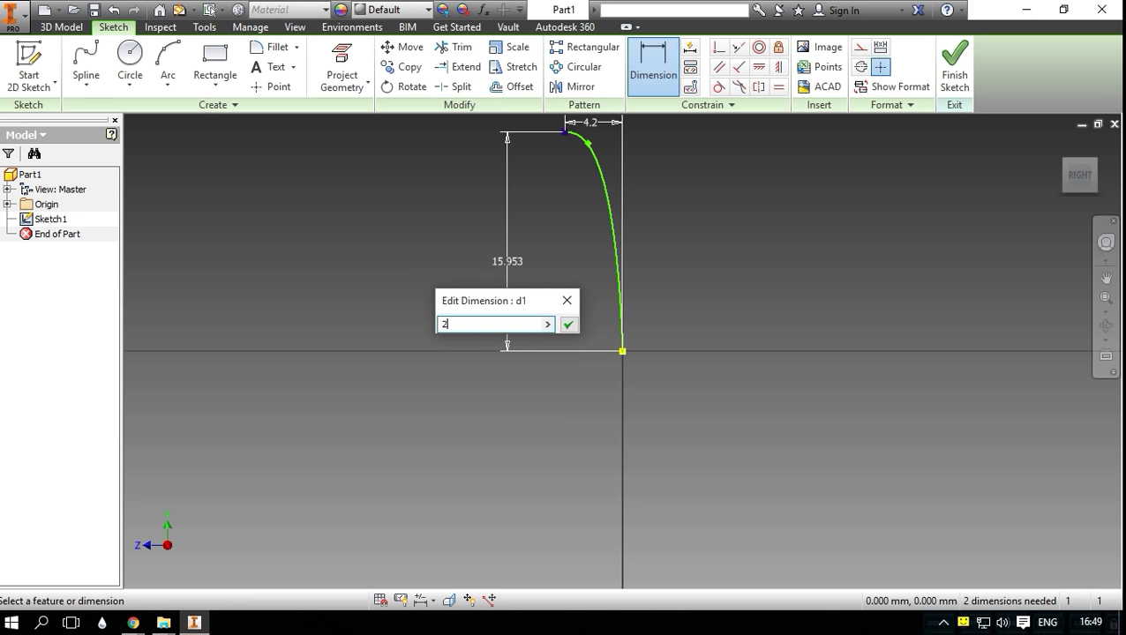
text(0)
key(Return)
middle_drag(714, 186, 686, 291)
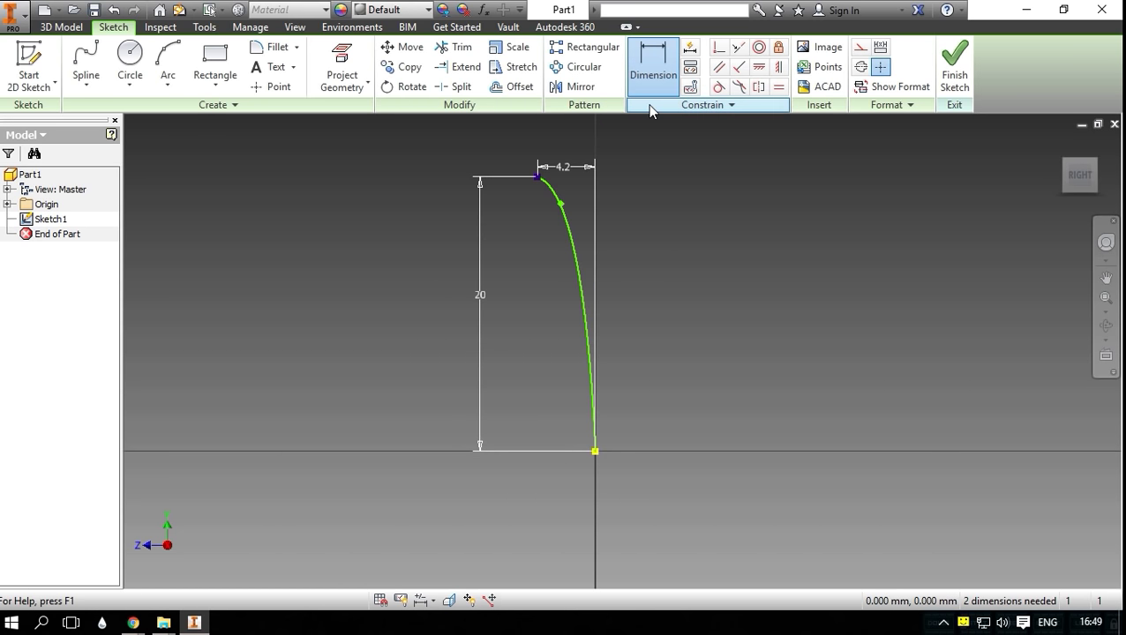
Step: Adjust the spline's shape slightly at its middle fit point and finish the sketch
right_click(613, 184)
click(681, 184)
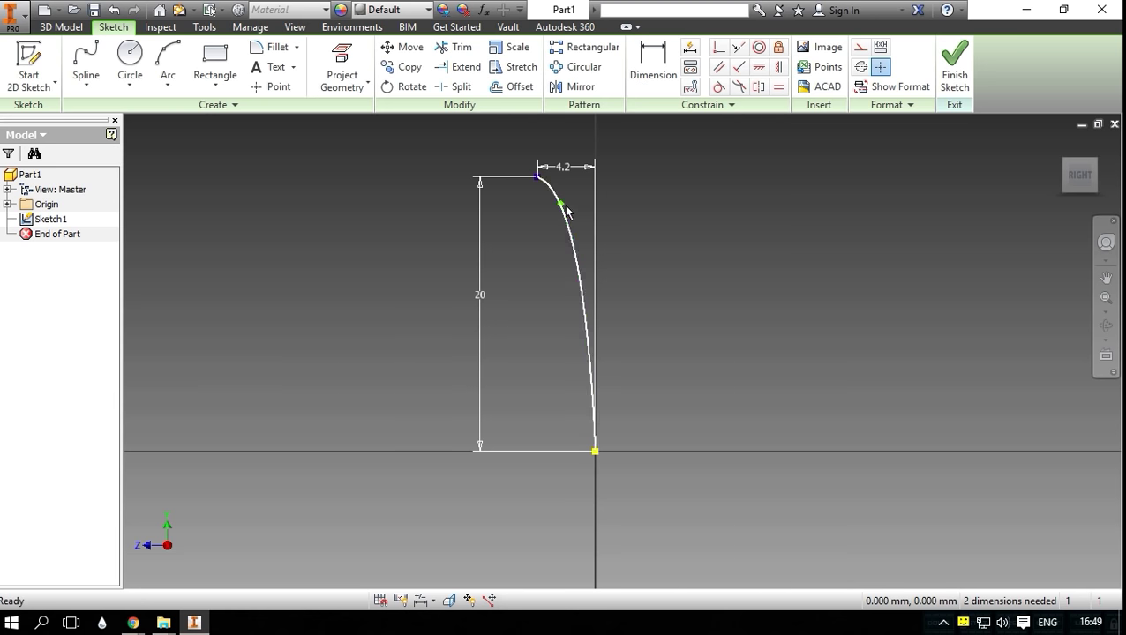
click(562, 205)
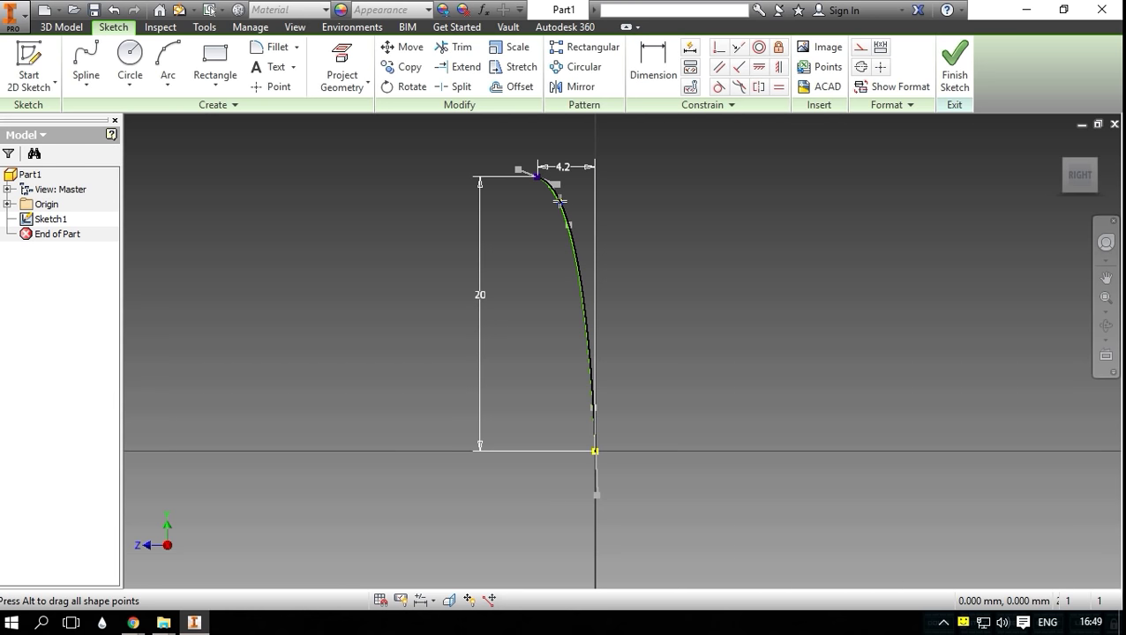
click(955, 61)
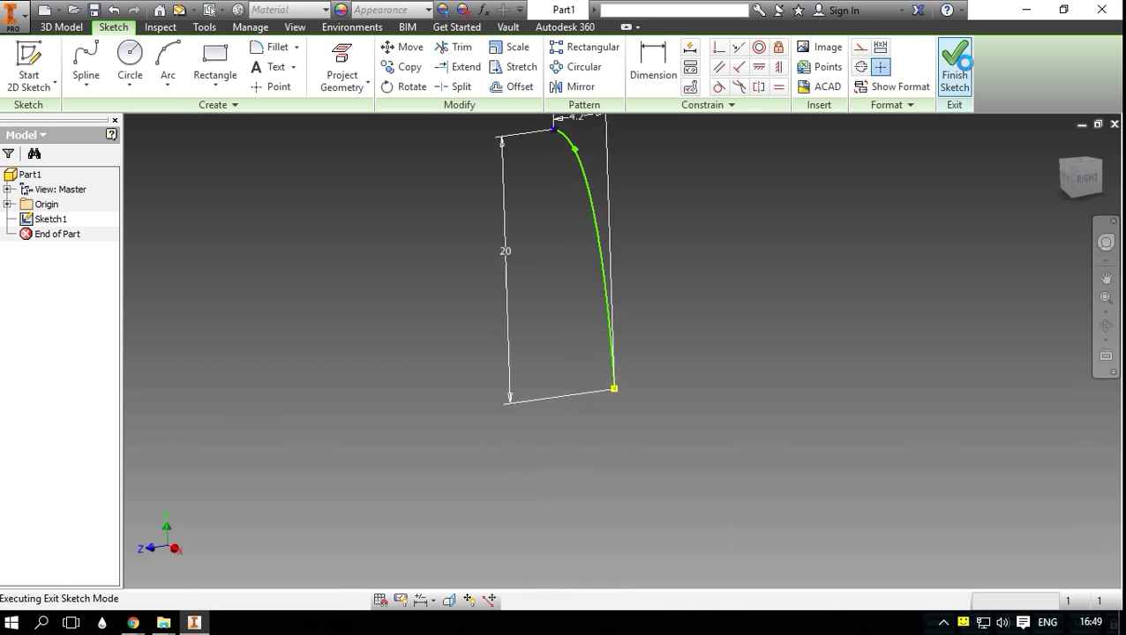
Step: Create a work plane offset from the YZ Plane toward the positive X side
click(430, 63)
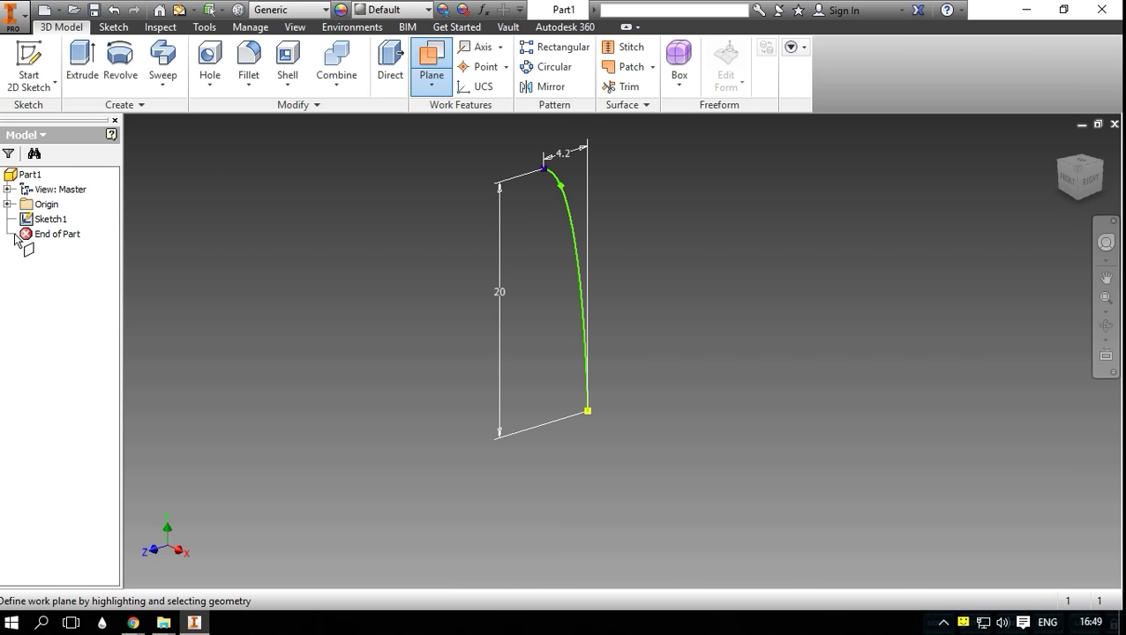
click(7, 204)
click(57, 220)
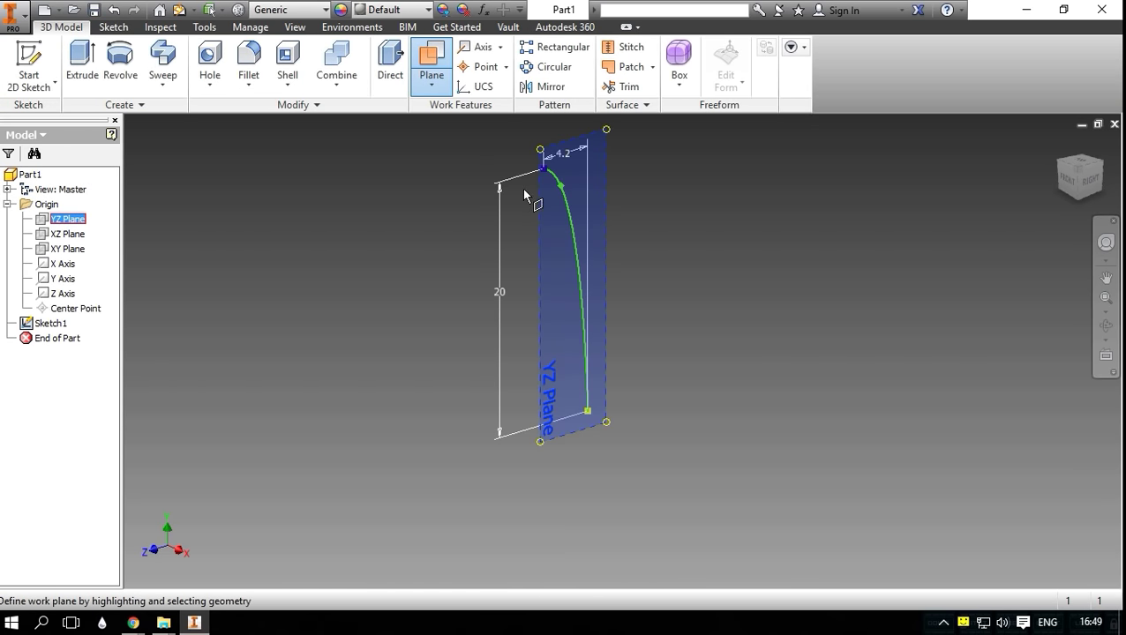
drag(521, 188, 623, 220)
key(Return)
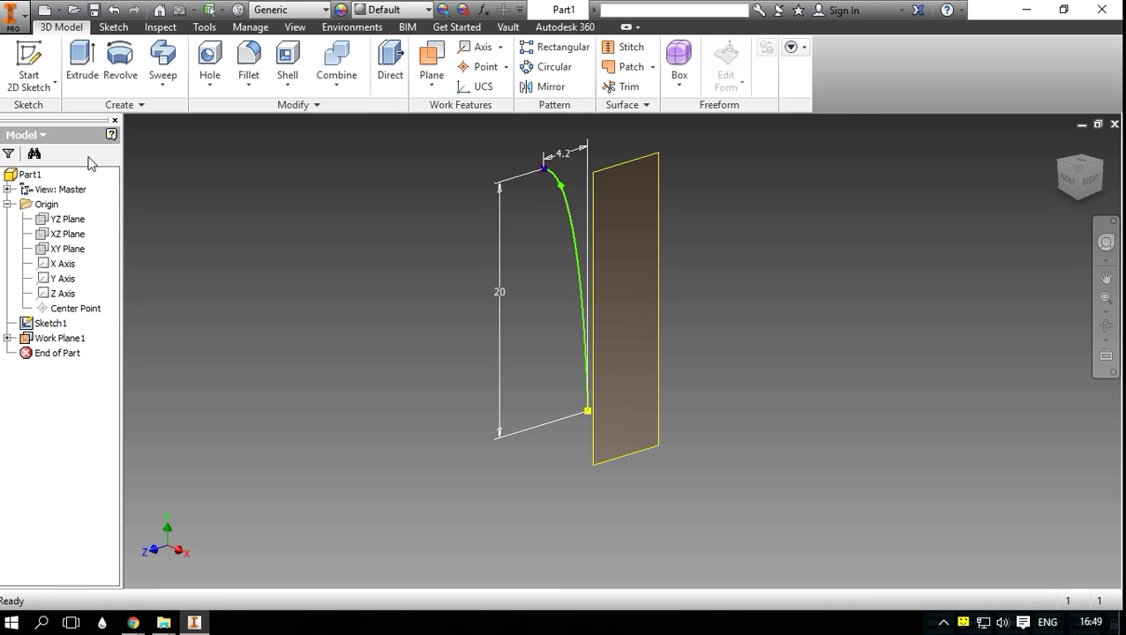
Step: Start a sketch on the offset work plane and project the spline from the first sketch into it
click(29, 63)
click(663, 158)
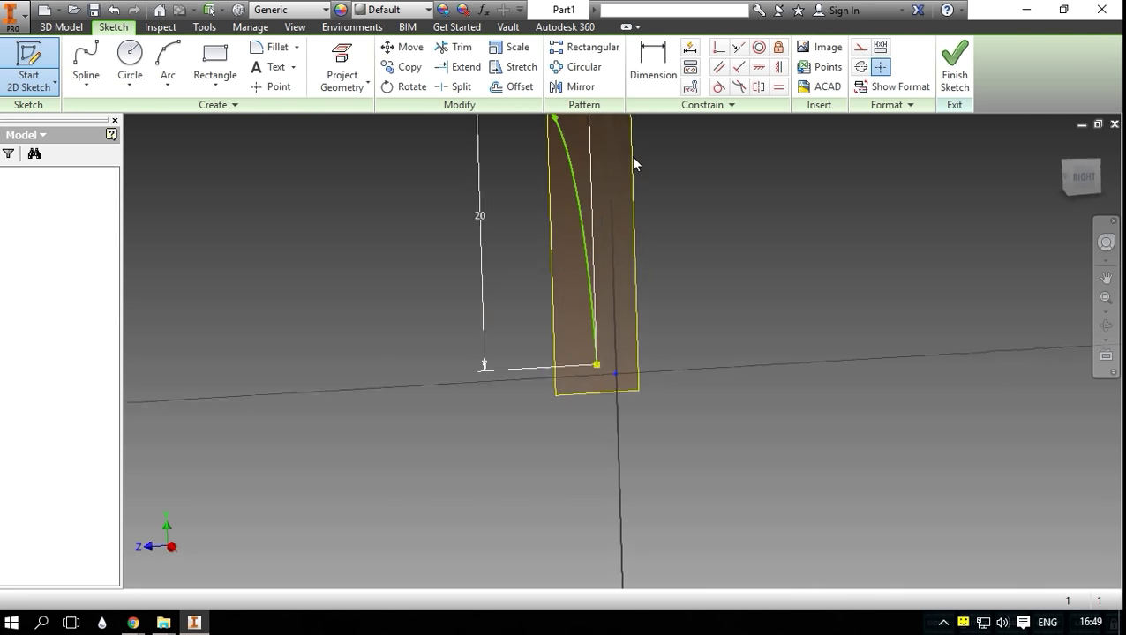
click(342, 71)
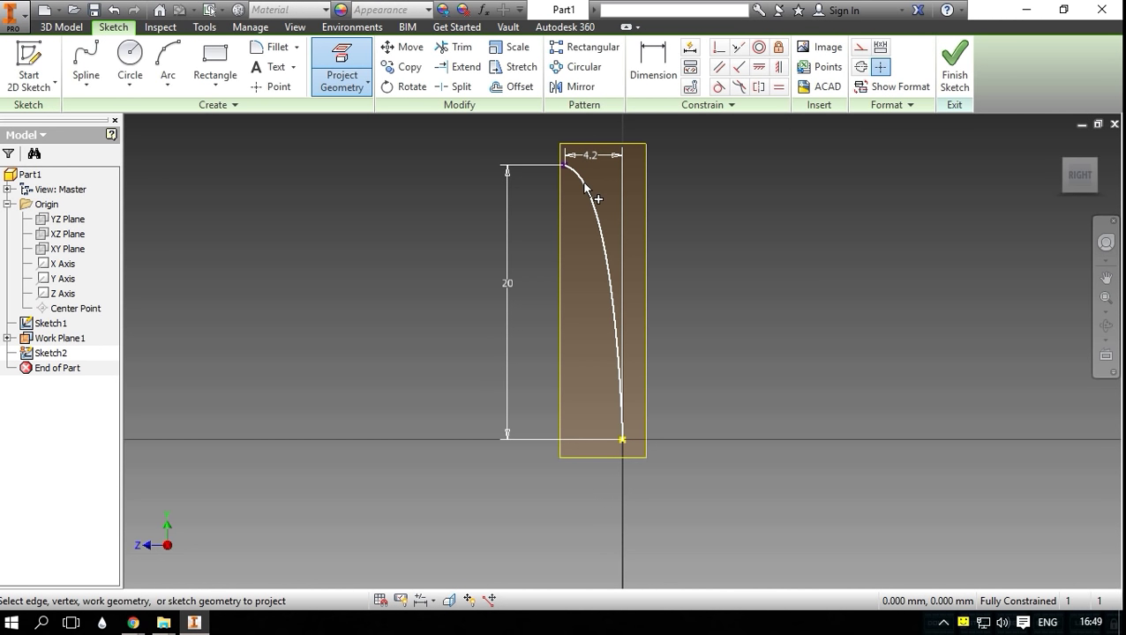
click(585, 183)
right_click(717, 160)
click(750, 157)
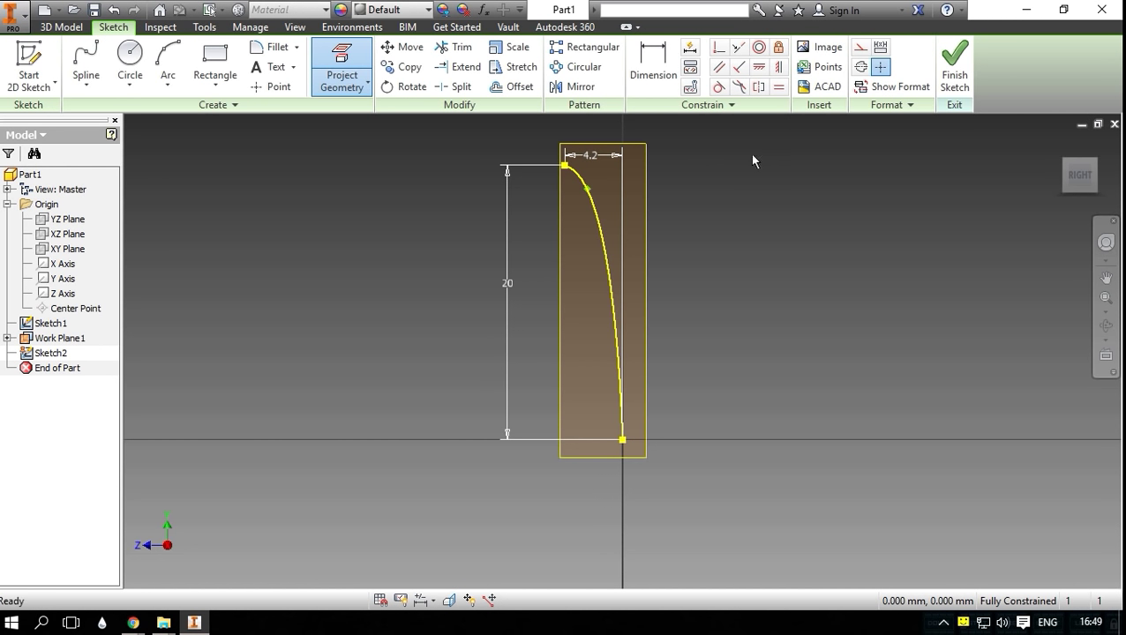
Step: Hide the offset work plane and the first sketch, and finish the active sketch
right_click(648, 172)
click(617, 356)
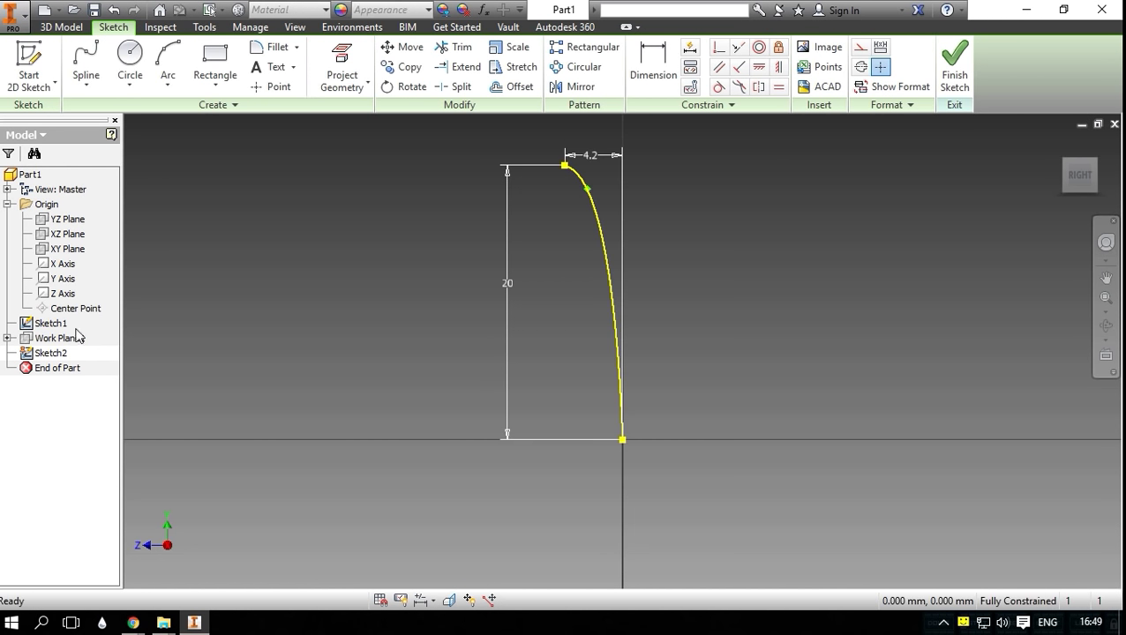
right_click(53, 326)
click(88, 465)
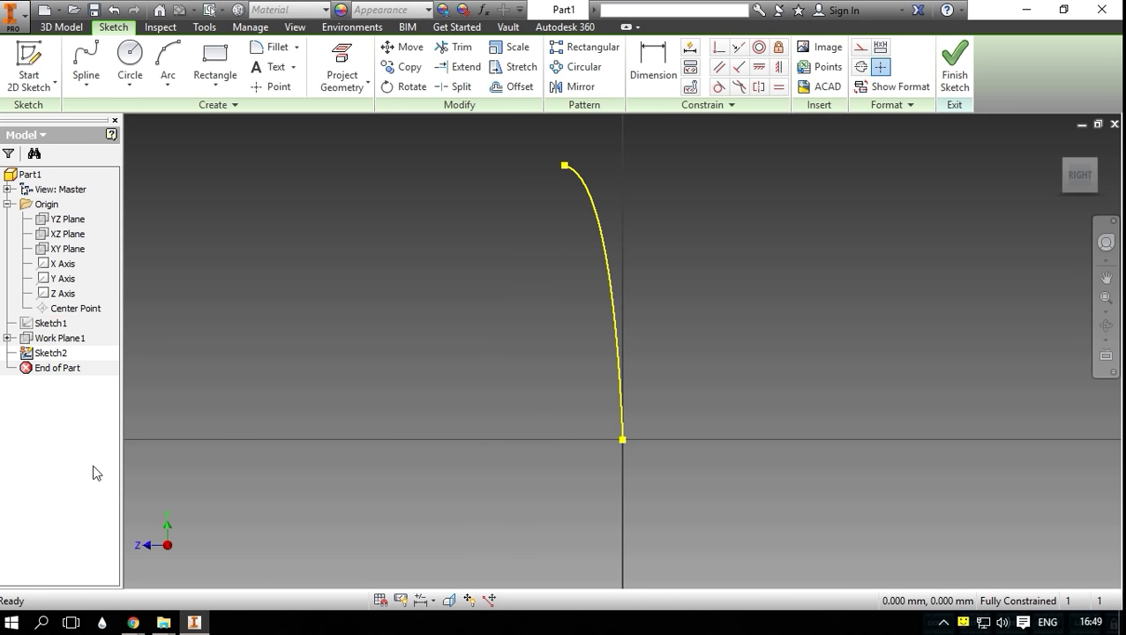
click(954, 70)
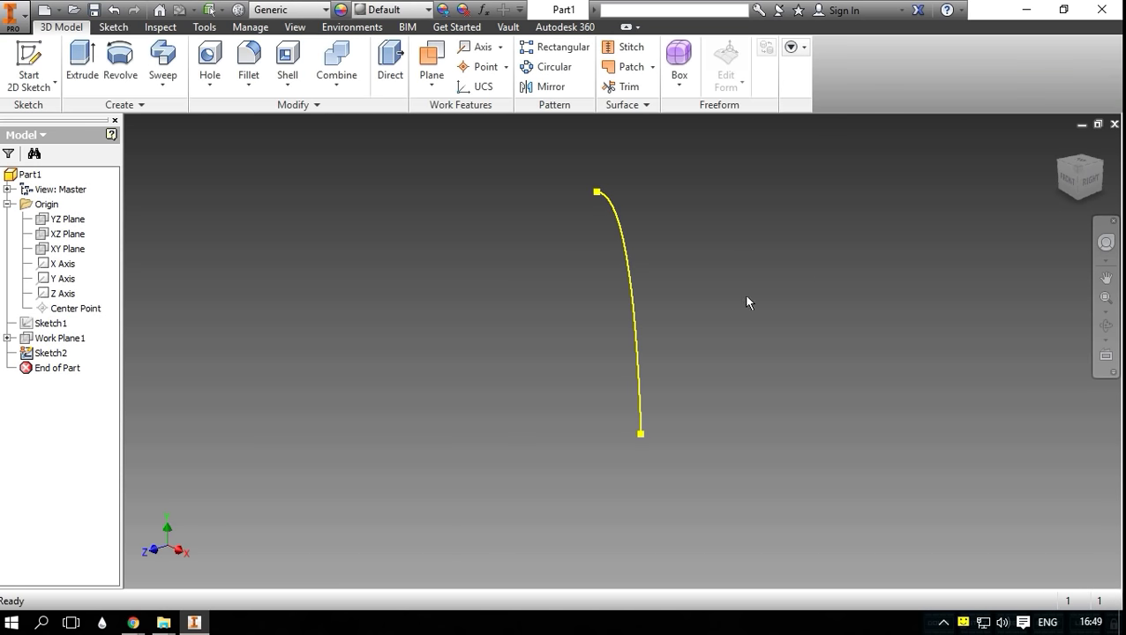
Step: Start a sketch on the XZ Plane and project the spline curve into it
click(30, 77)
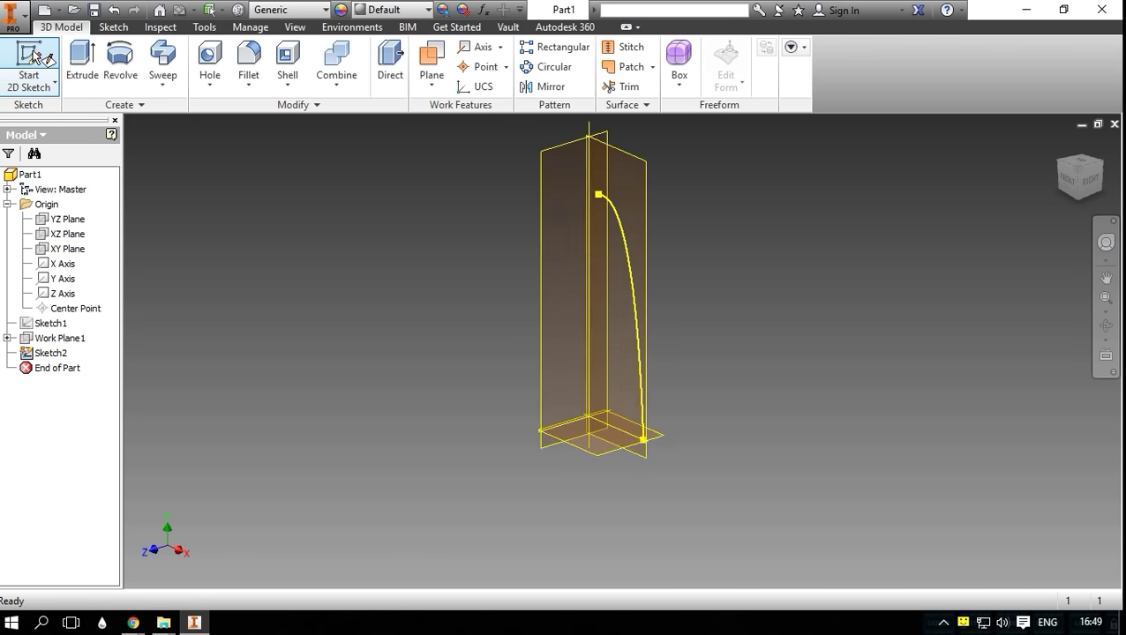
click(68, 234)
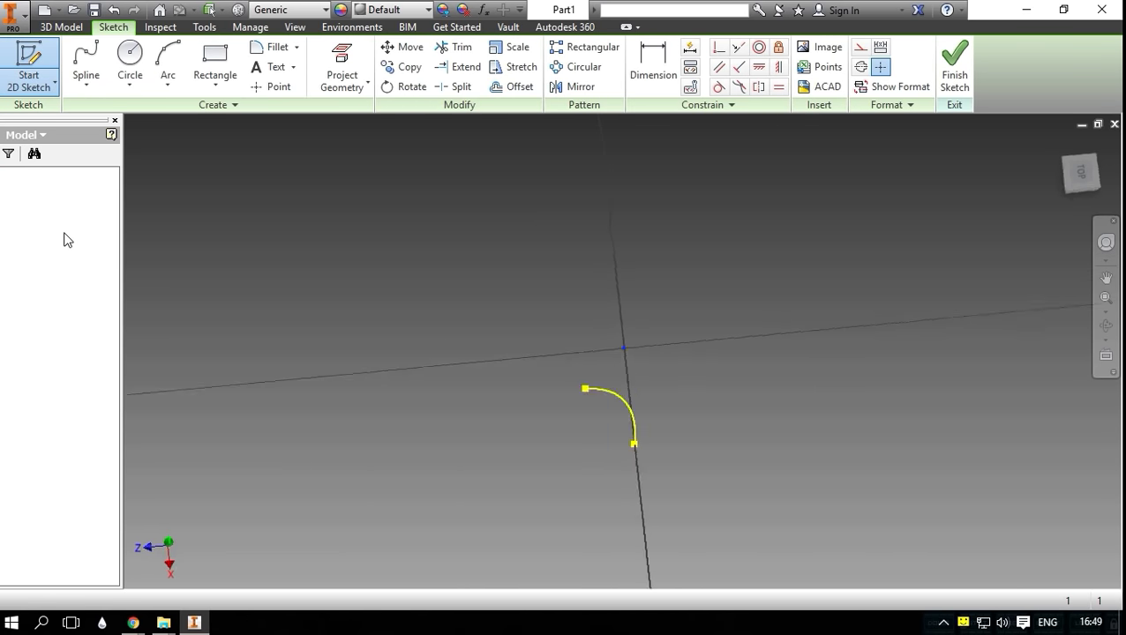
click(342, 70)
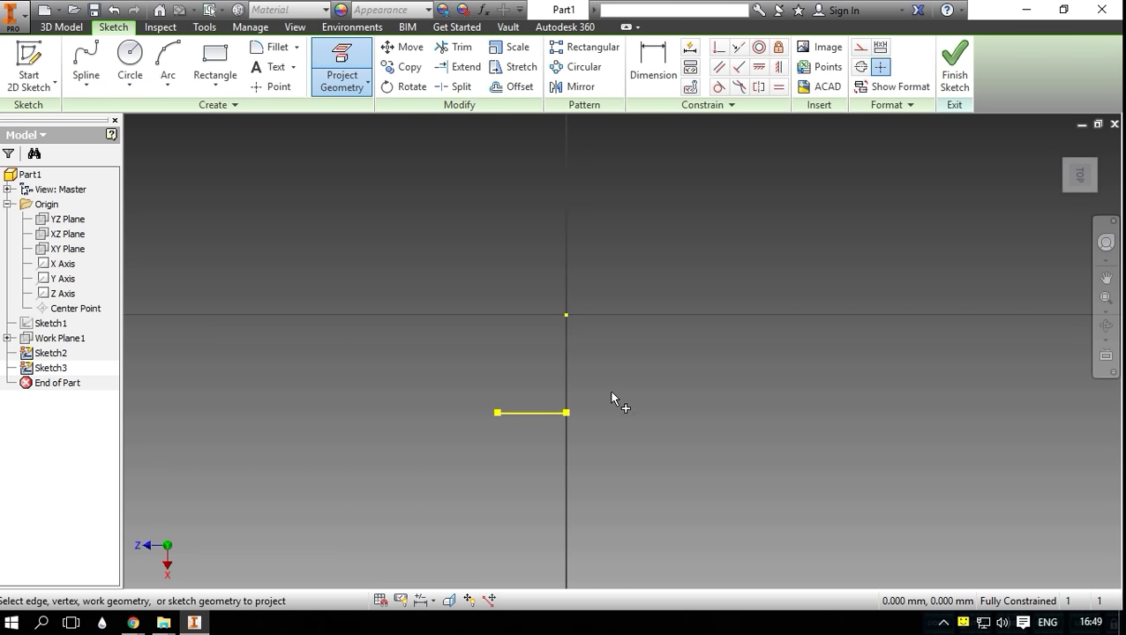
middle_drag(700, 436, 666, 276)
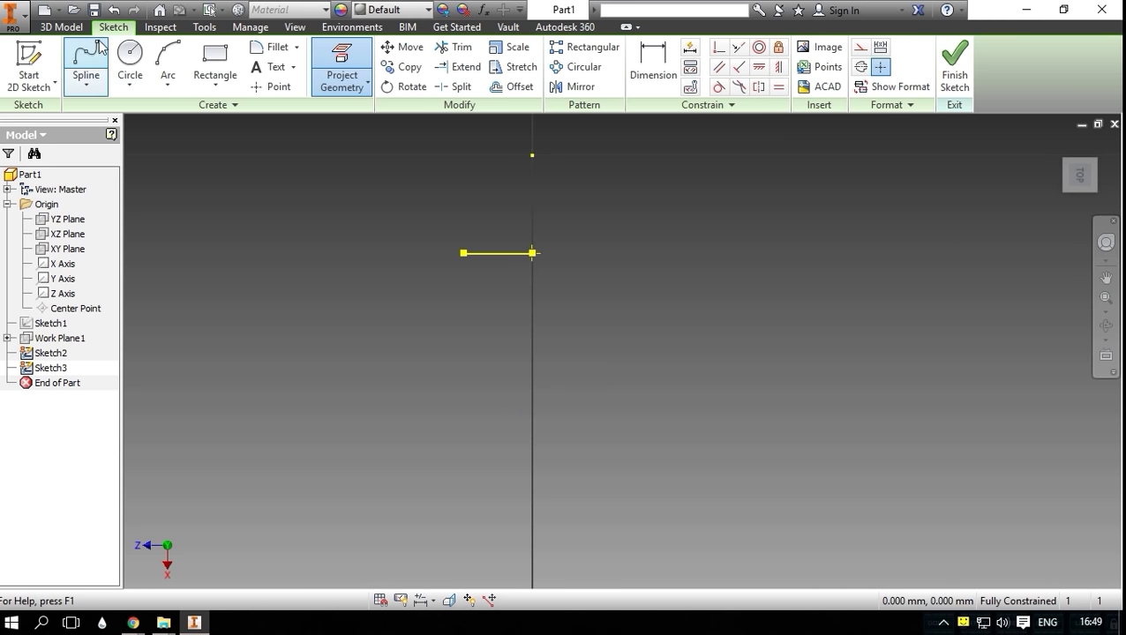
Step: Draw a three-point arc with a 50 mm radius from the projected line's endpoint on the X axis, curving down and away from the line
click(168, 85)
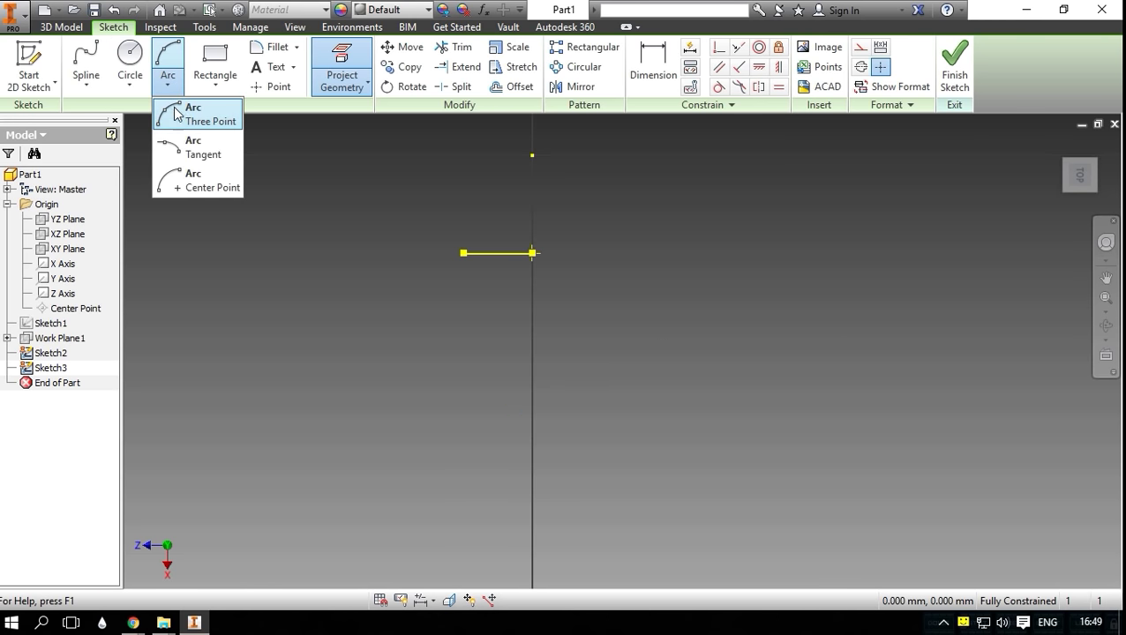
click(168, 118)
click(532, 253)
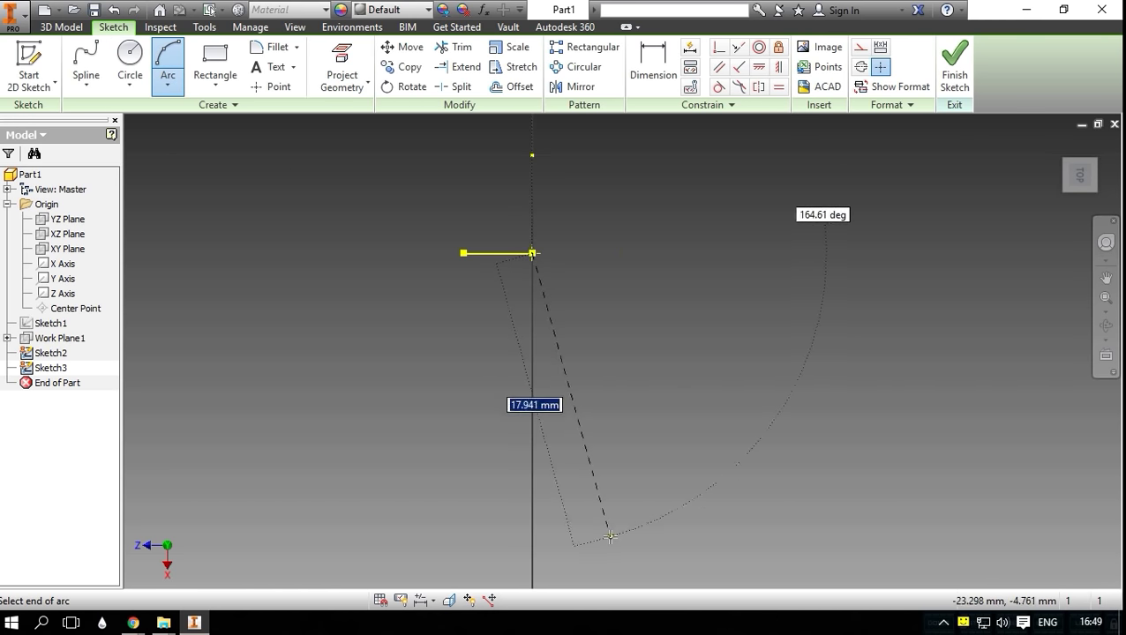
click(609, 535)
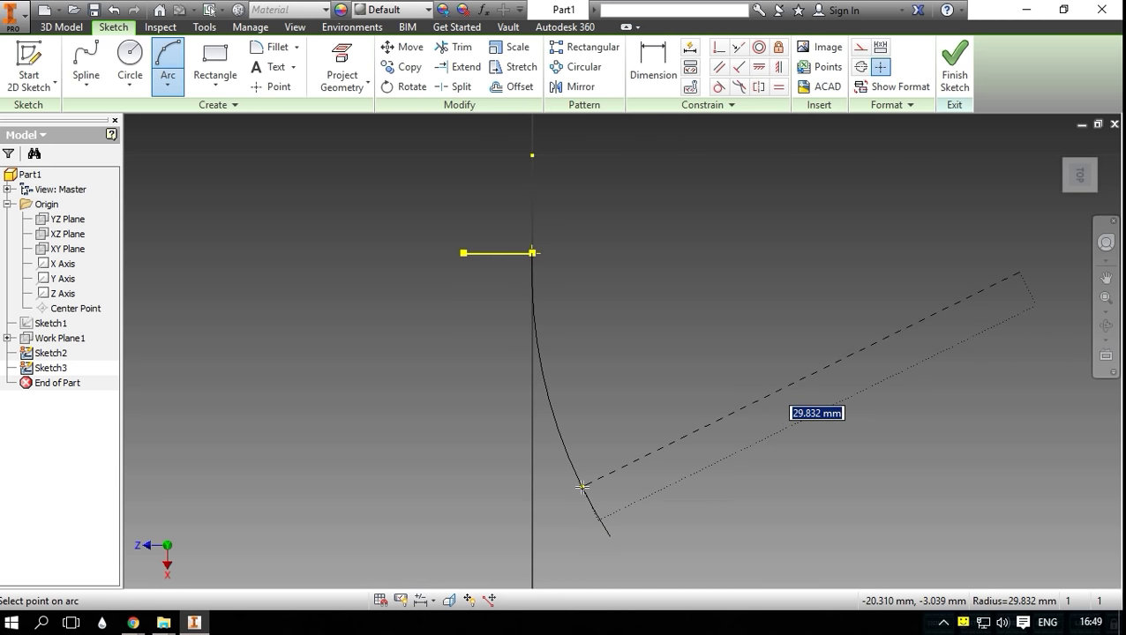
text(50)
key(Return)
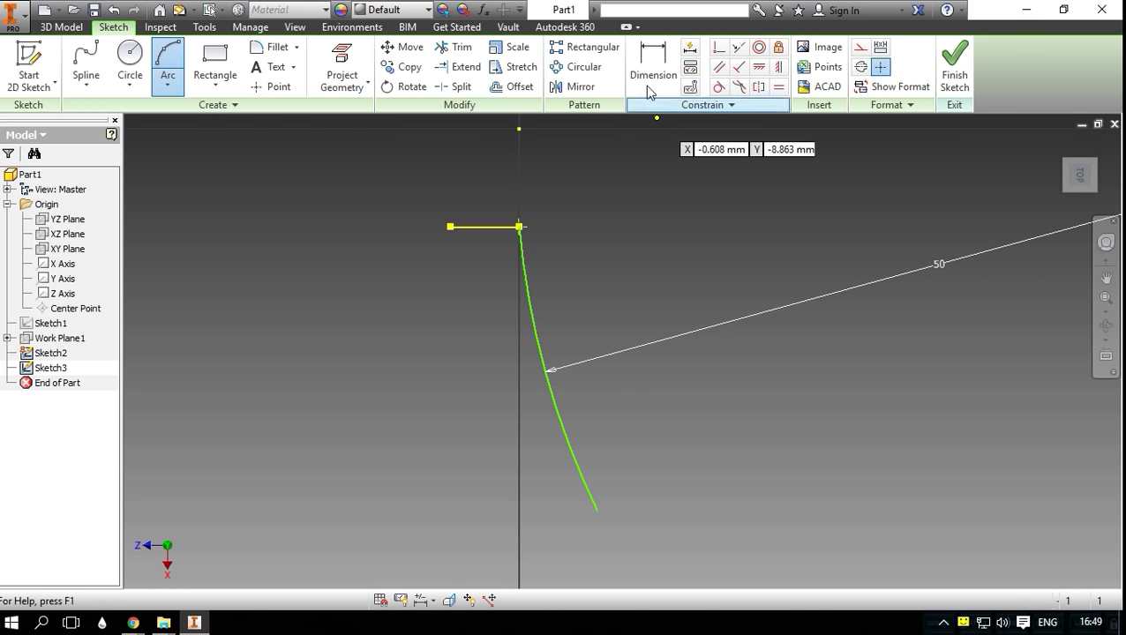
Step: Dimension the vertical distance between the origin and the arc's lower endpoint and set it to 30.5 mm
click(642, 67)
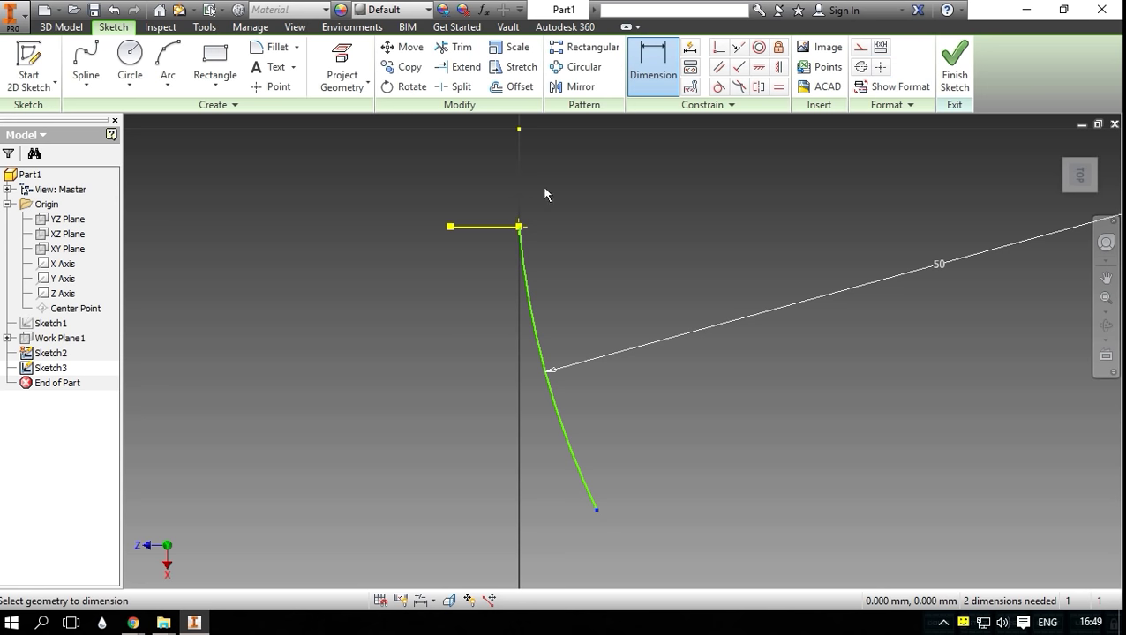
click(519, 129)
click(596, 510)
click(632, 215)
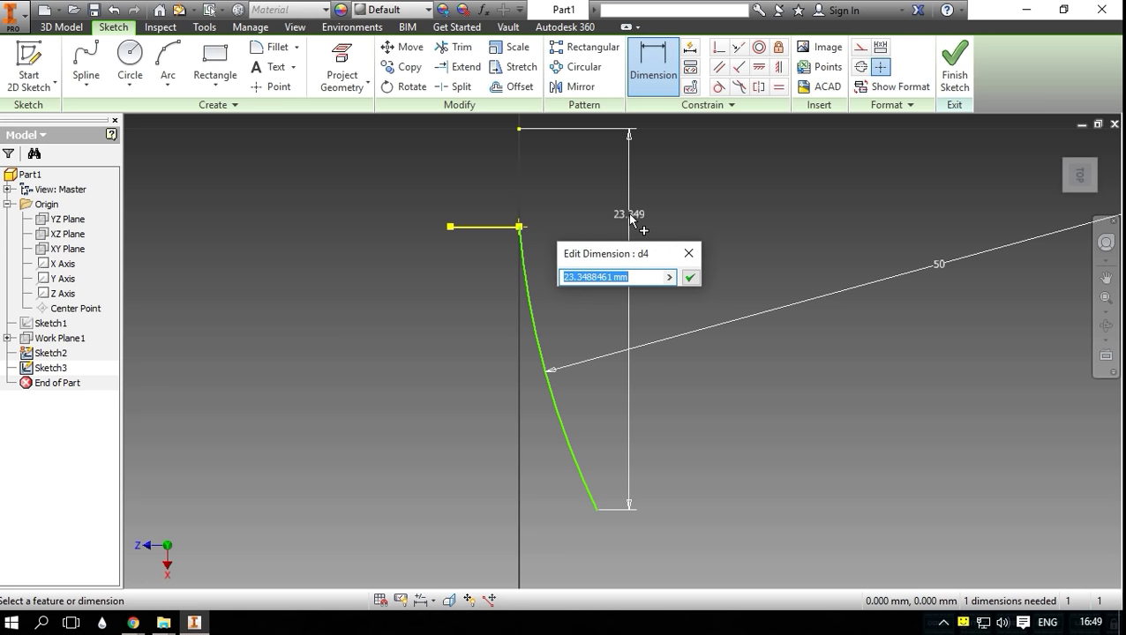
key(Return)
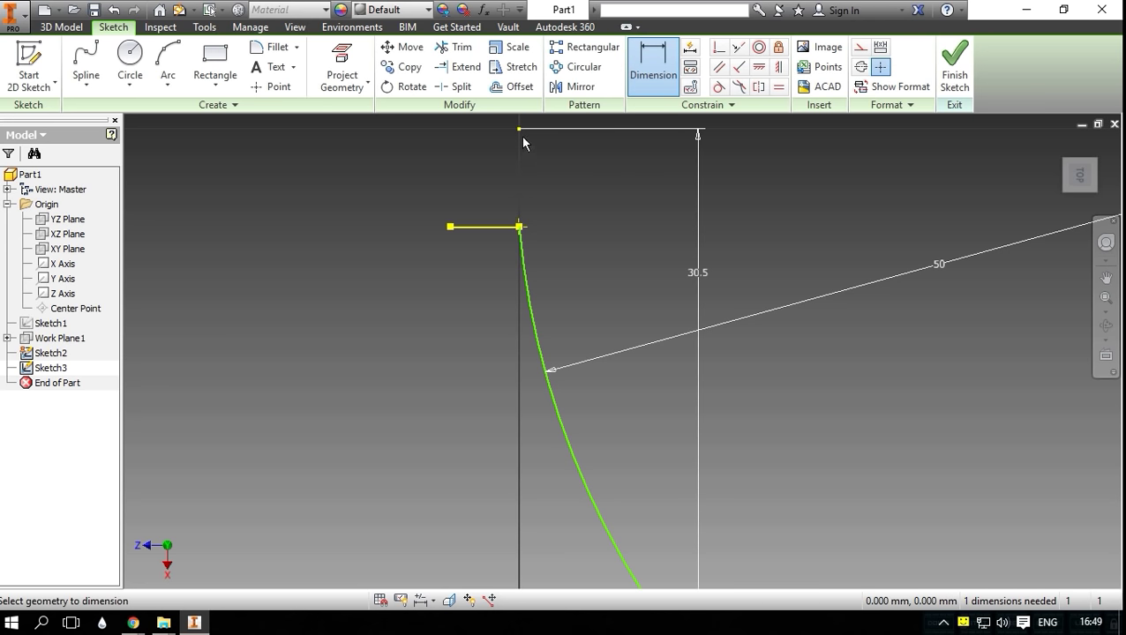
Step: Dimension the horizontal distance from the origin to the arc's lower endpoint as 10 mm and finish the sketch
scroll(519, 133, up, 2)
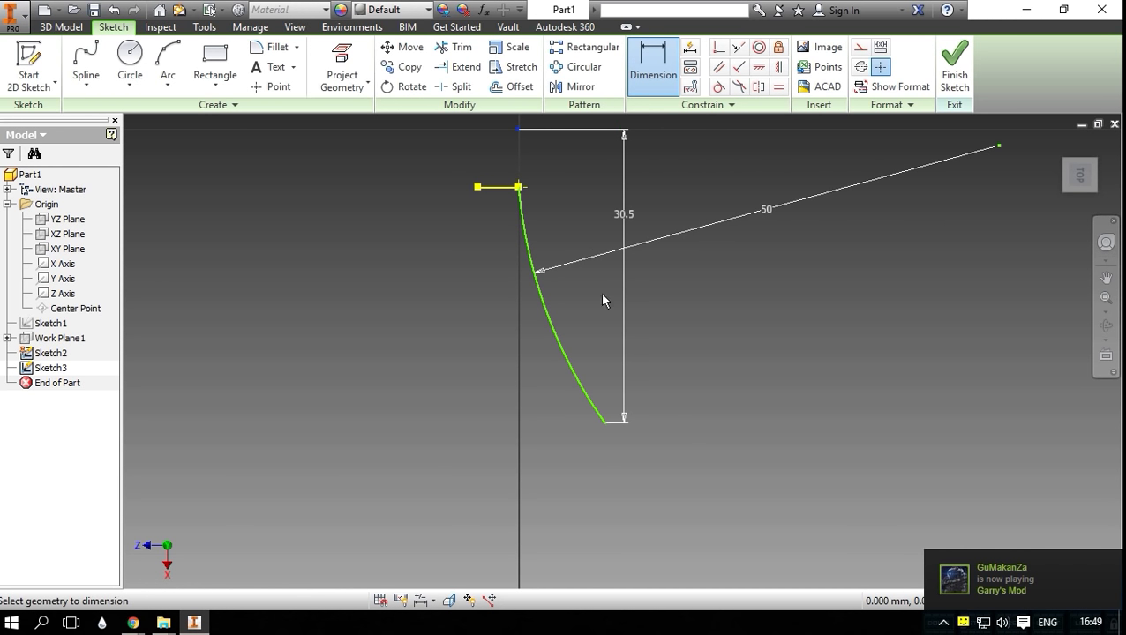
click(602, 425)
click(557, 450)
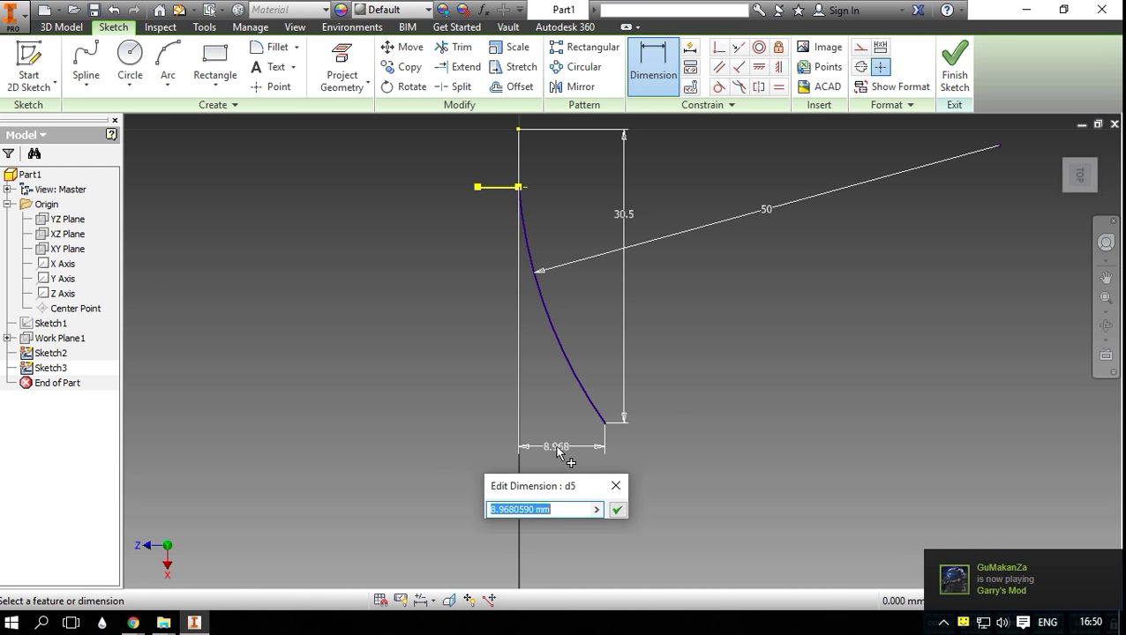
key(Return)
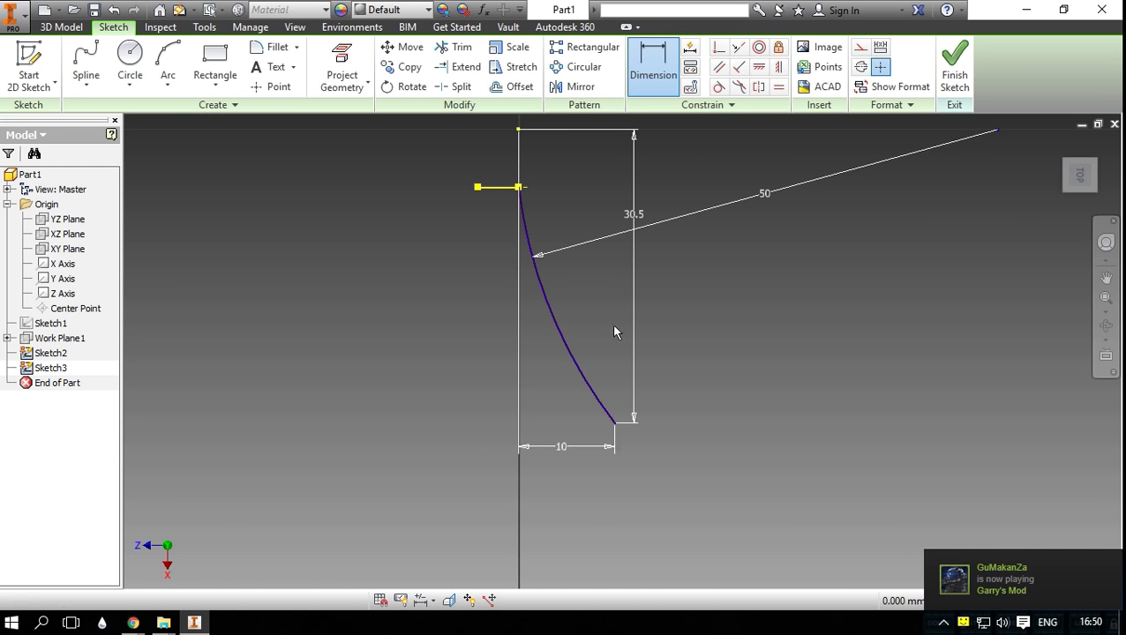
click(953, 67)
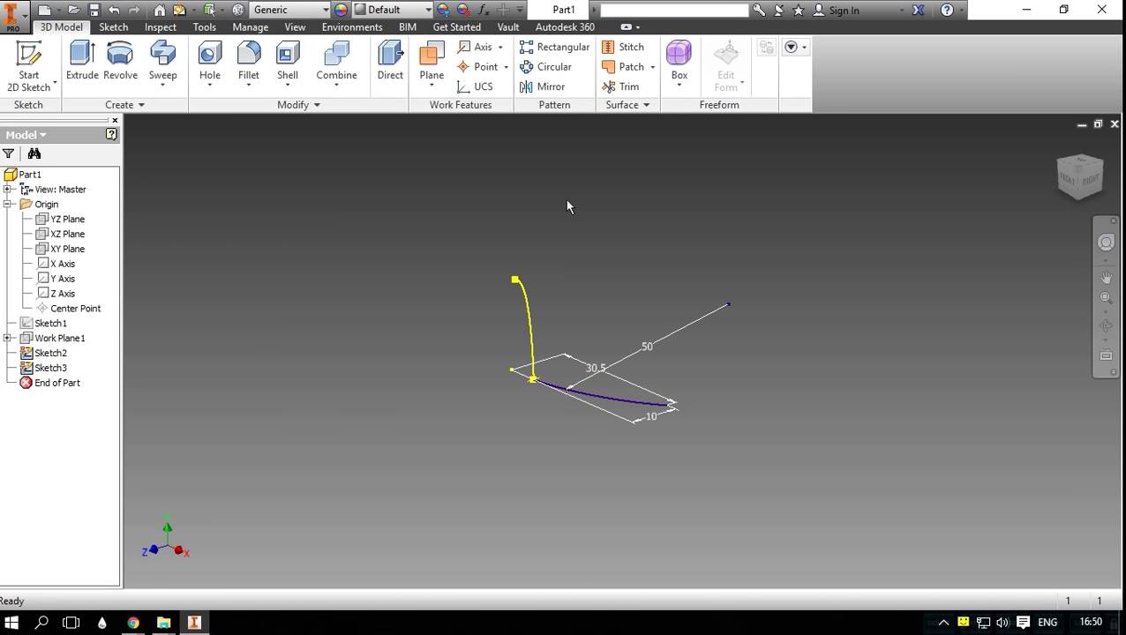
Step: Create a work plane parallel to the YZ Plane through the arc's far endpoint and start a sketch on it
click(432, 70)
click(67, 219)
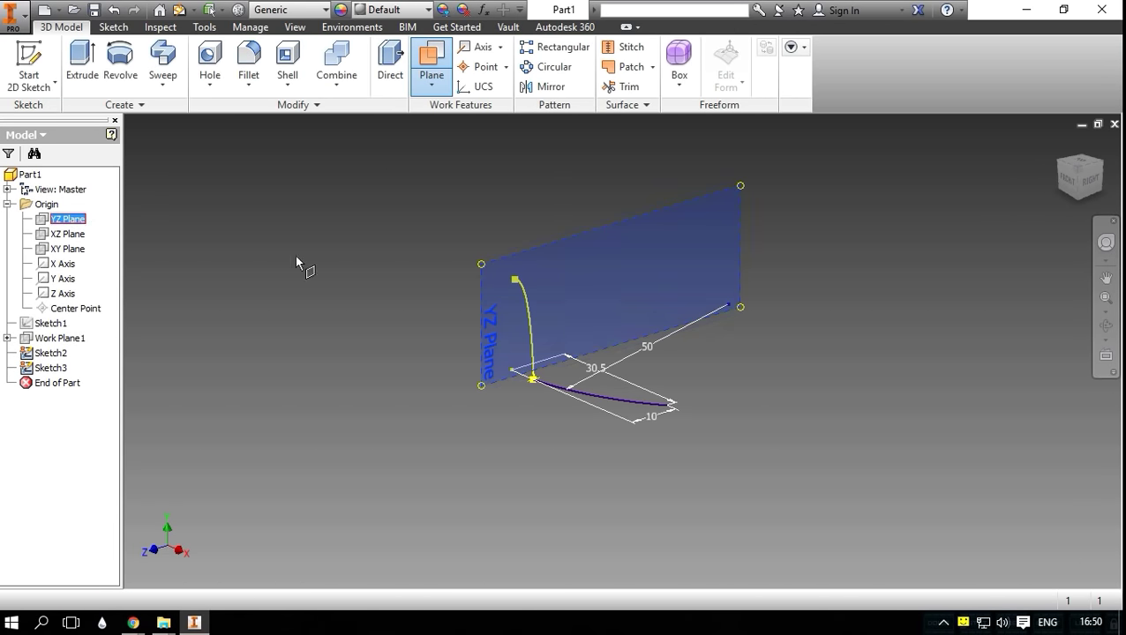
click(668, 406)
right_click(745, 274)
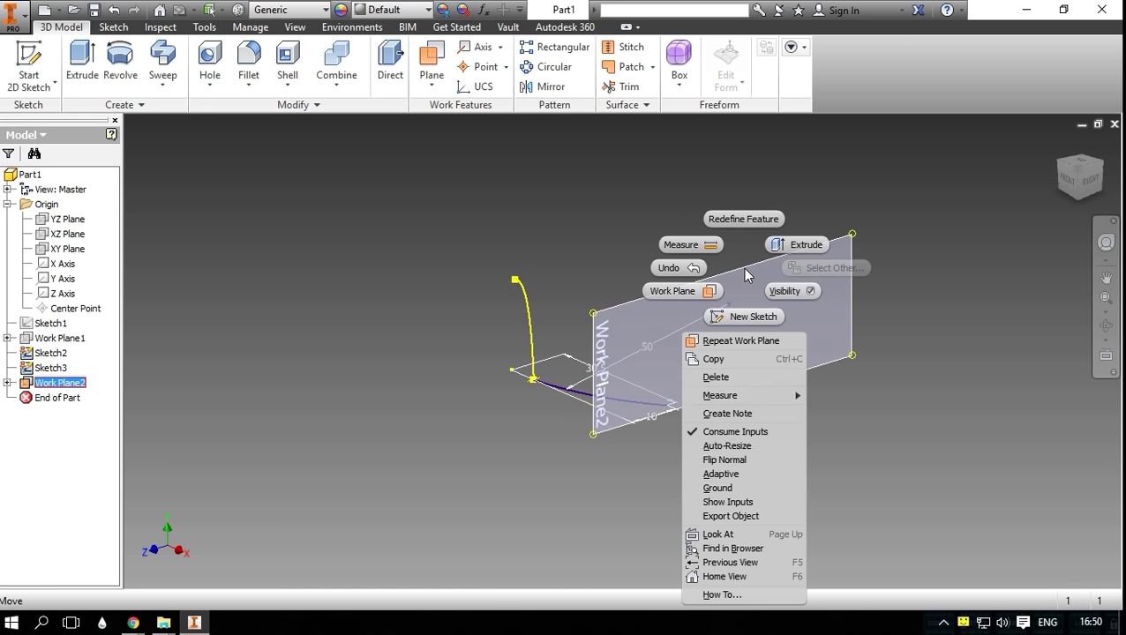
click(743, 315)
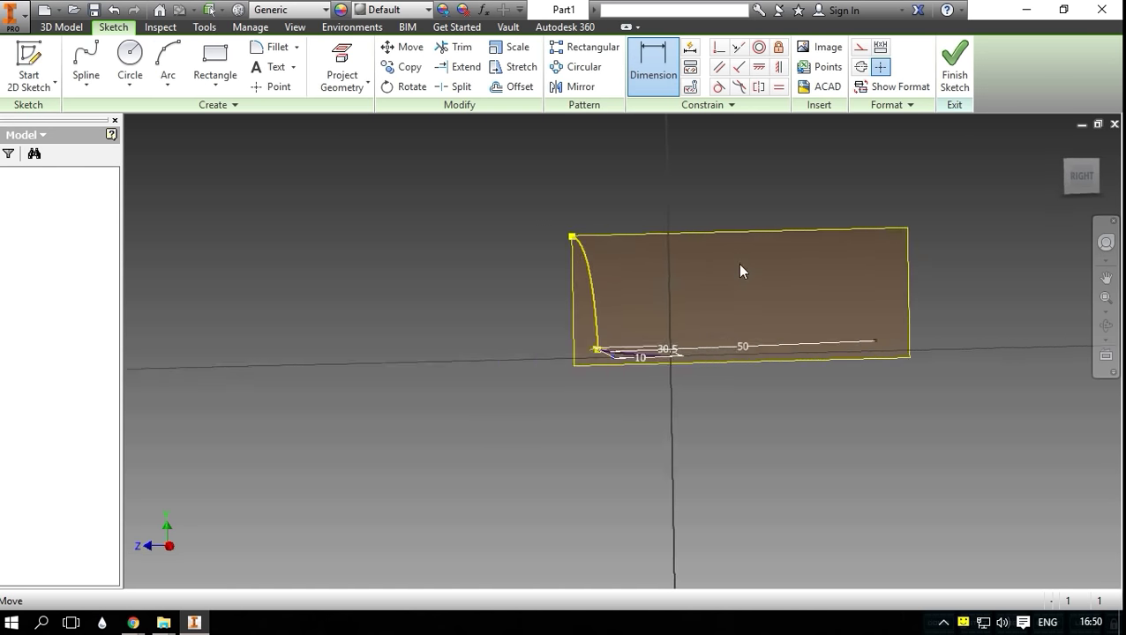
Step: Hide the new work plane and project the existing arc geometry into the sketch for its endpoints
right_click(742, 236)
key(Escape)
right_click(748, 237)
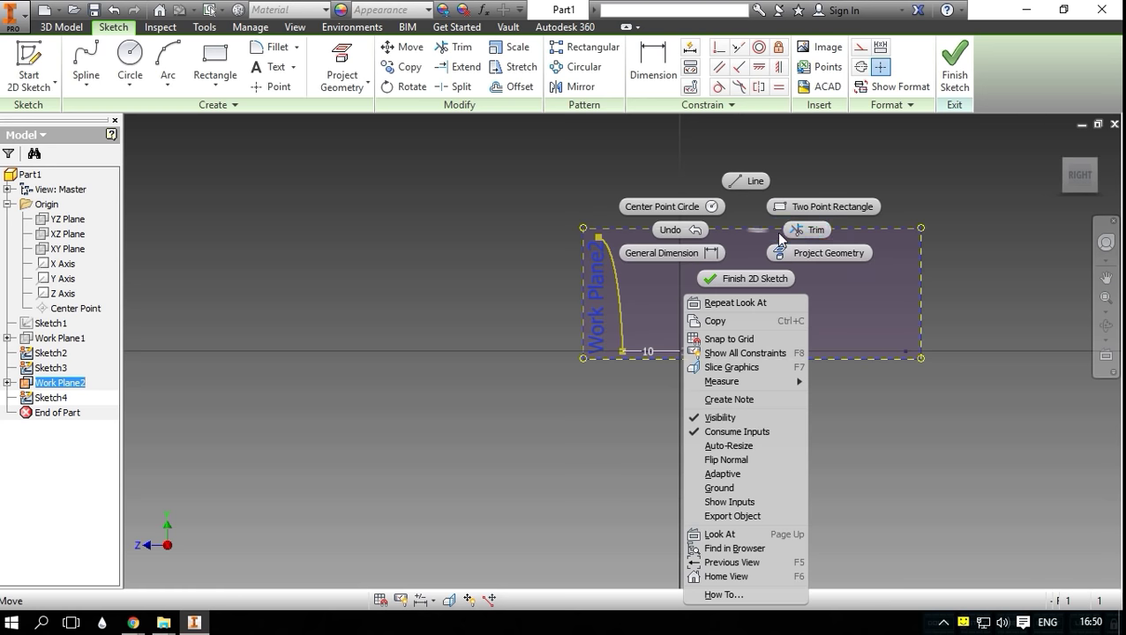
click(731, 421)
scroll(666, 368, down, 5)
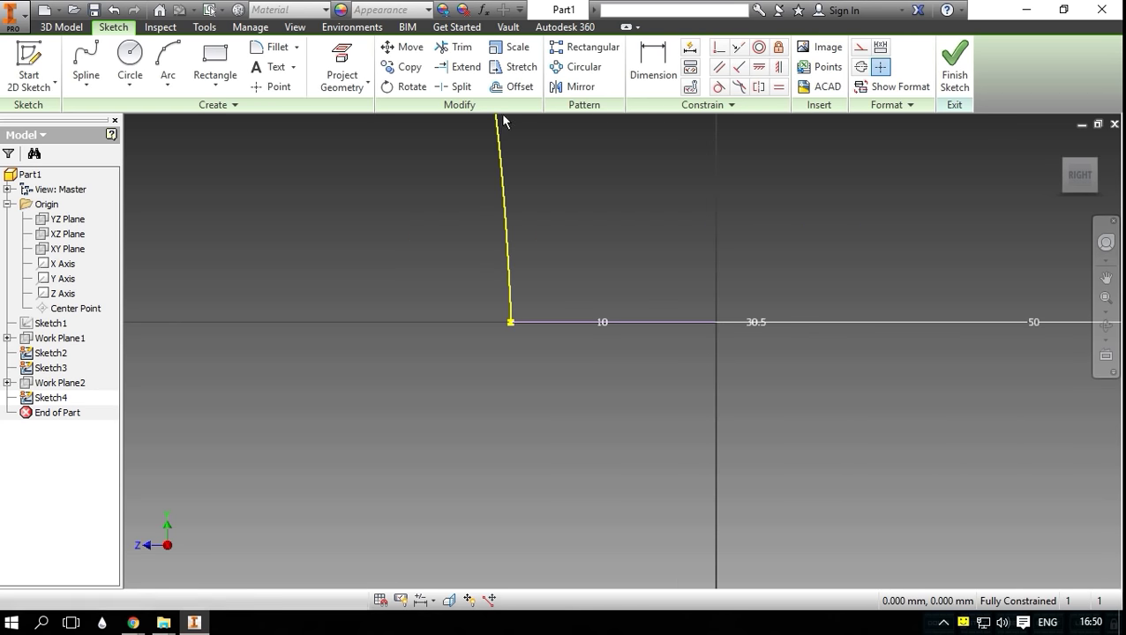
click(343, 58)
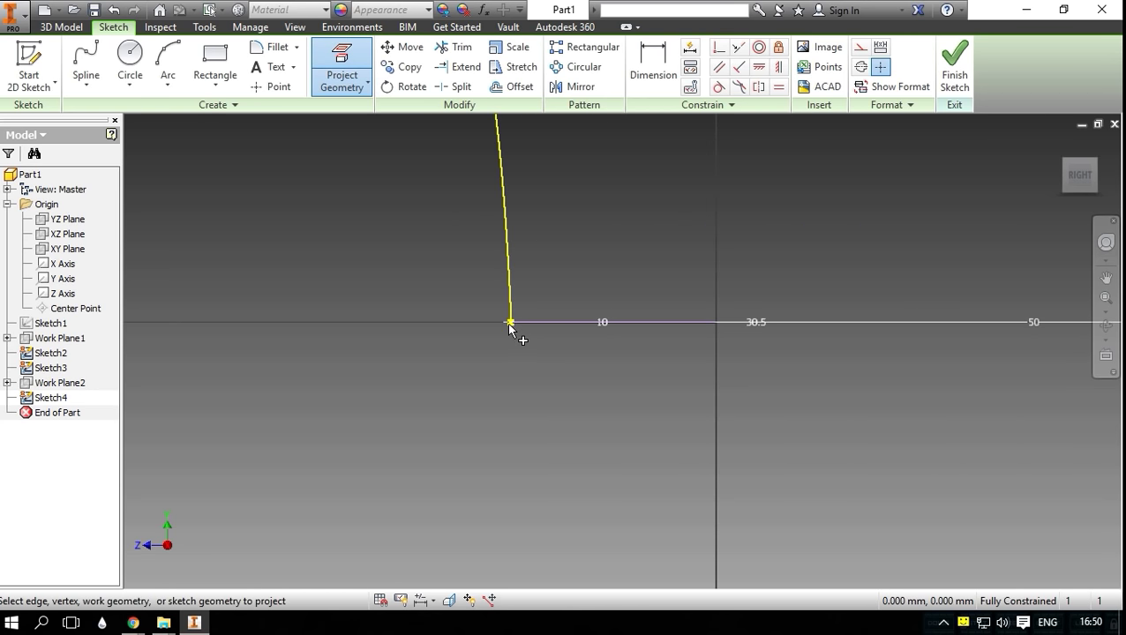
click(509, 323)
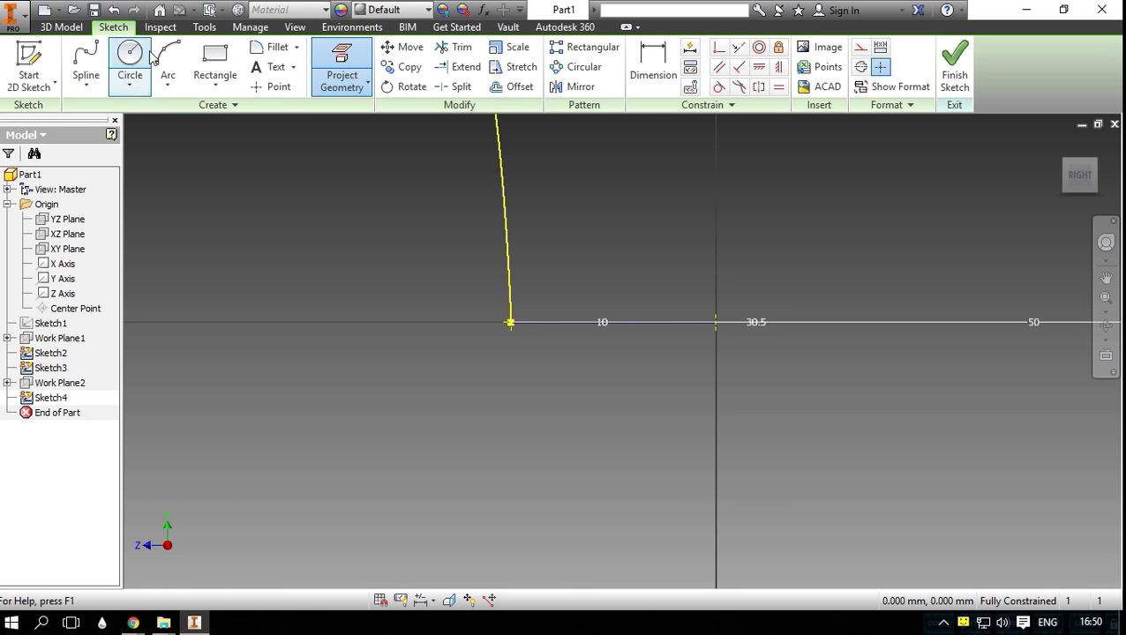
Step: Draw a four-point S-shaped spline from the arc's projected far endpoint, rising about 19.6 mm and crossing beyond the yellow profile curve
click(99, 58)
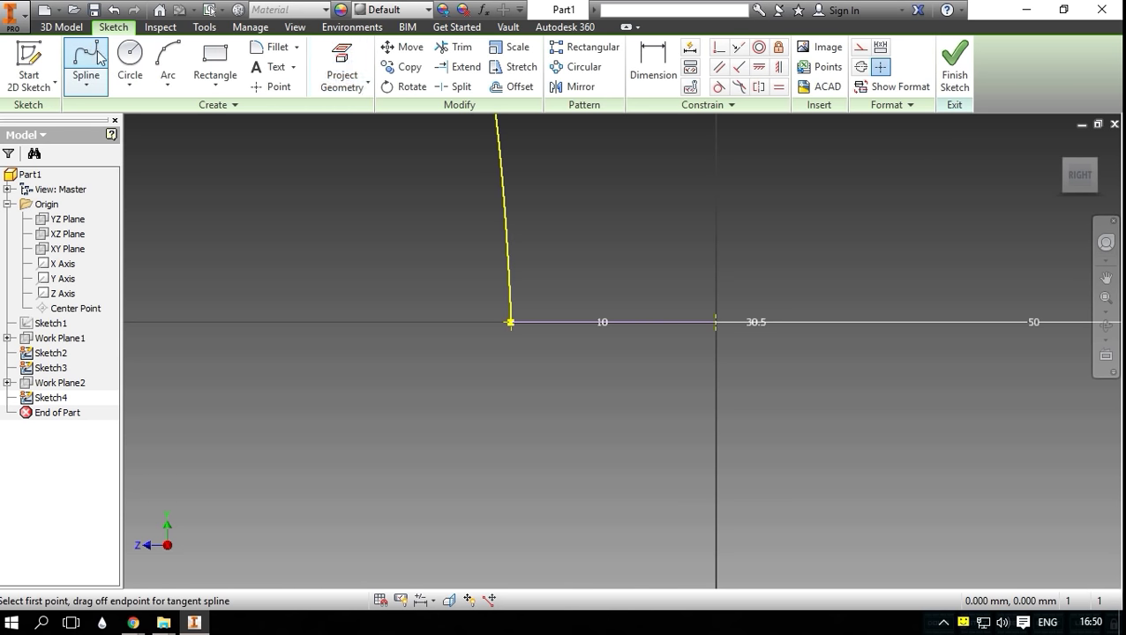
click(716, 322)
scroll(569, 264, up, 5)
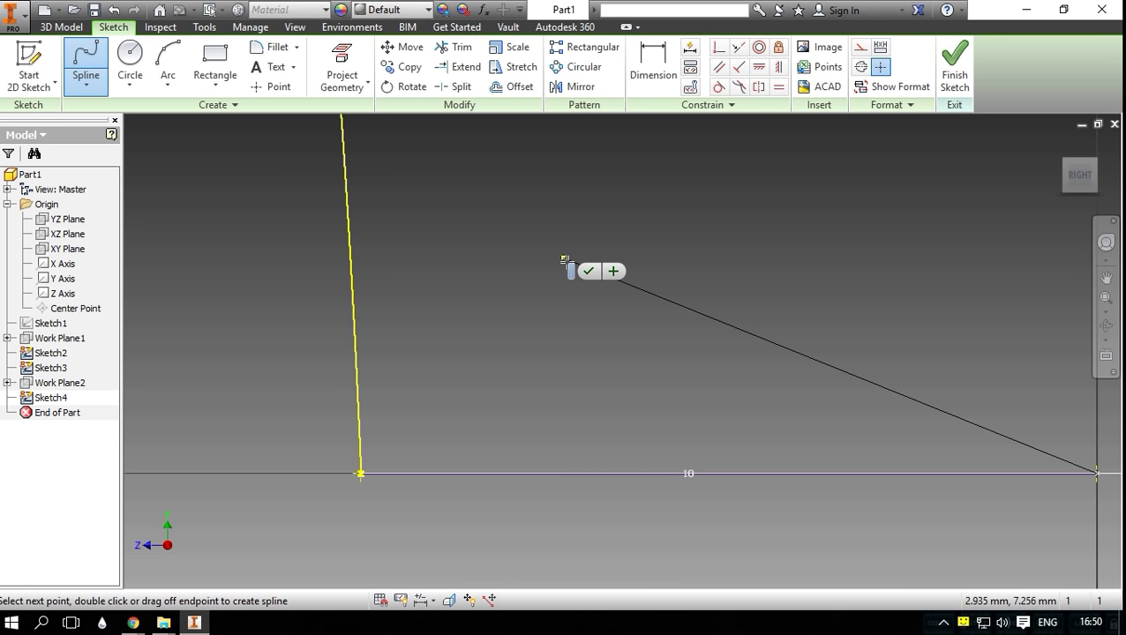
scroll(574, 264, down, 10)
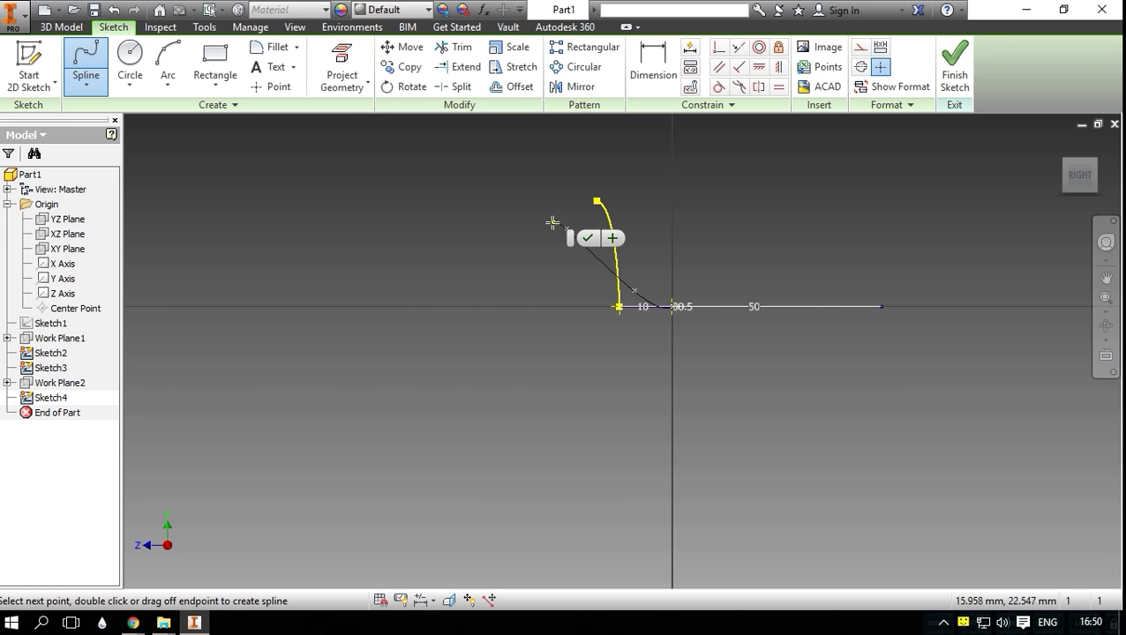
click(521, 204)
click(545, 211)
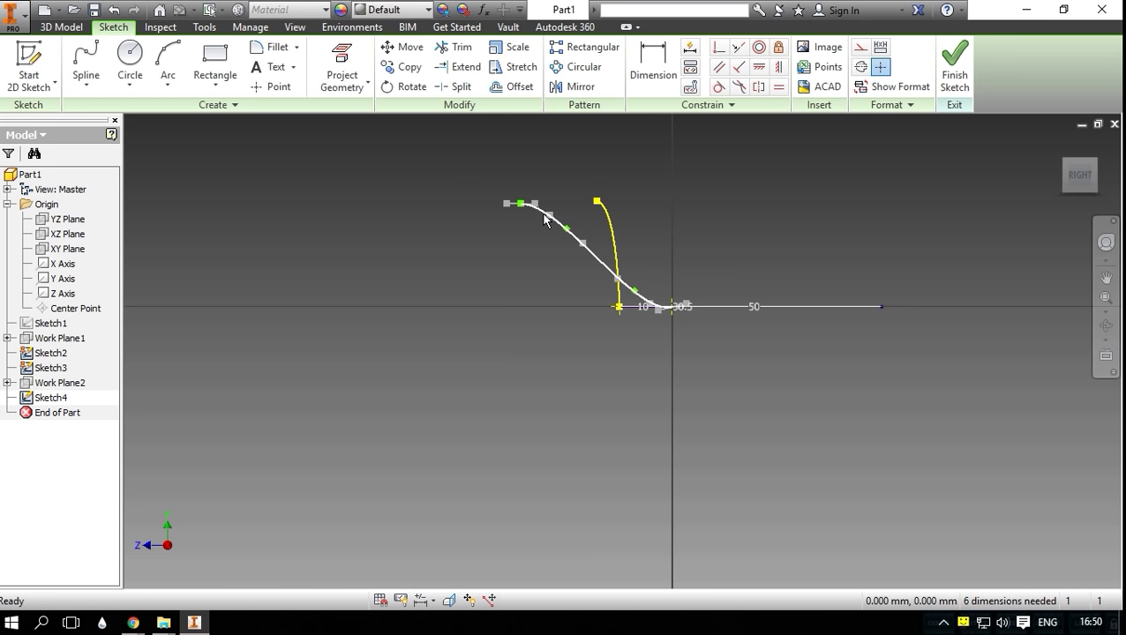
click(547, 216)
Step: Dimension the horizontal distance between the spline's upper endpoint and the profile curve's lower endpoint as 15 mm
key(d)
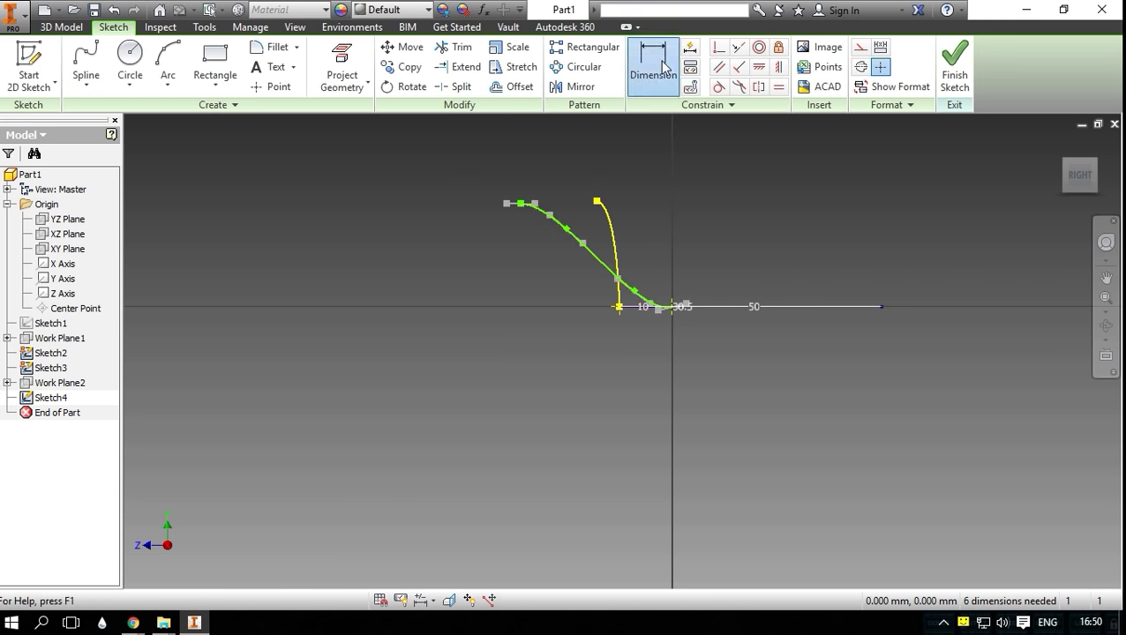
click(521, 203)
click(618, 307)
click(561, 349)
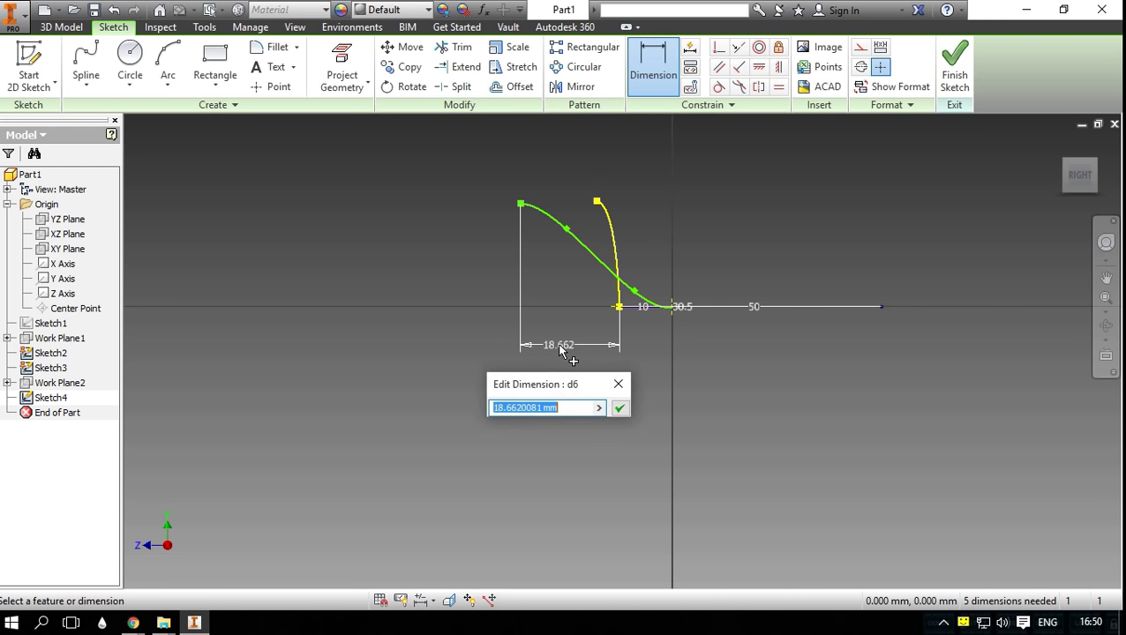
text(1)
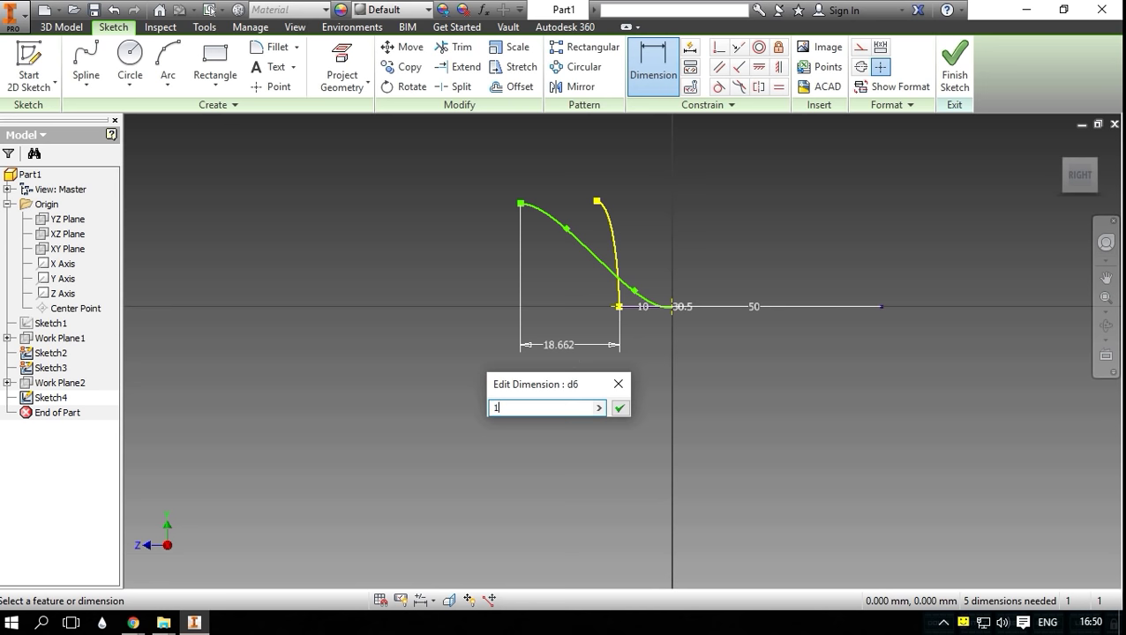
text(5)
key(Return)
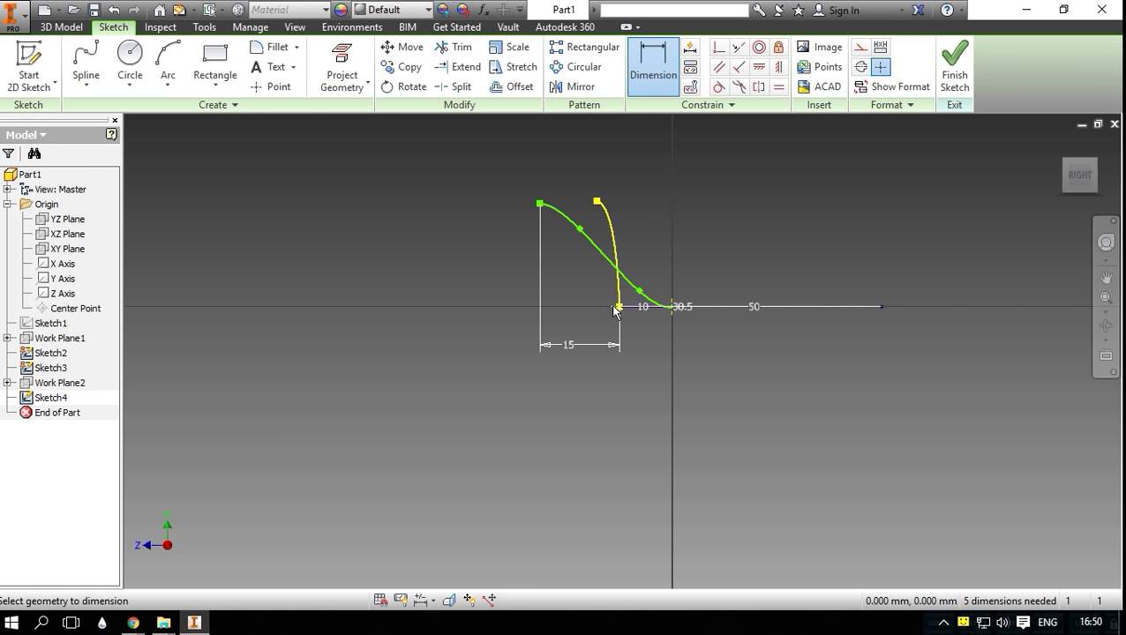
Step: Dimension the vertical distance from the horizontal axis to the spline's upper endpoint as 20 mm
click(540, 204)
click(521, 306)
click(512, 249)
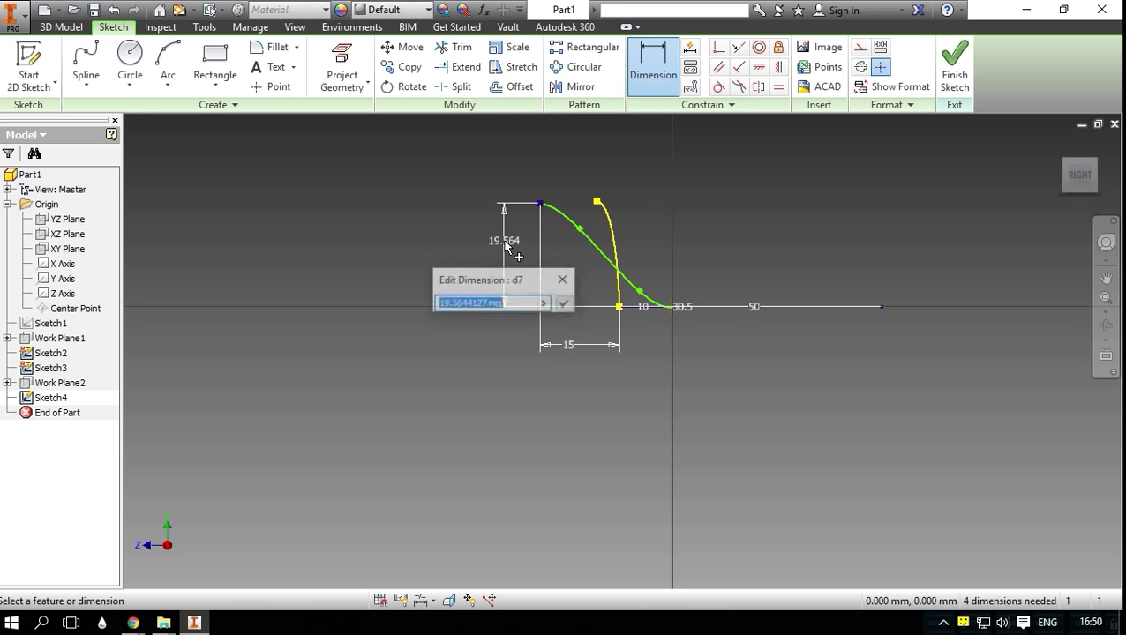
text(20)
key(Return)
key(Escape)
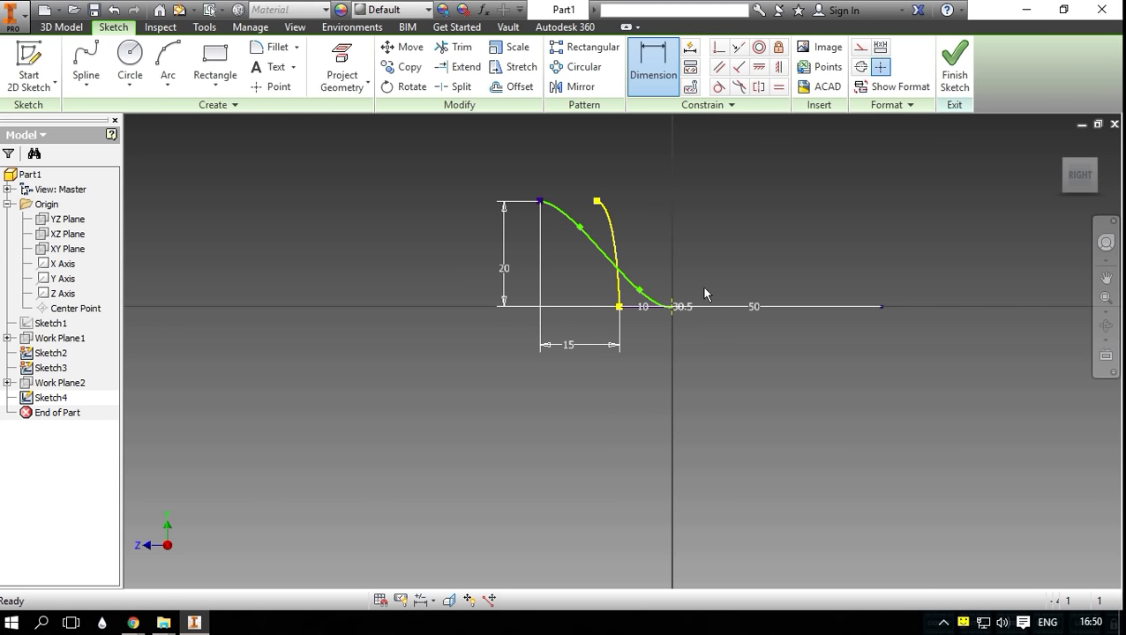
Step: Move the spline's upper interior point slightly outward to make the curve fuller, and finish the sketch
scroll(591, 249, up, 3)
click(574, 205)
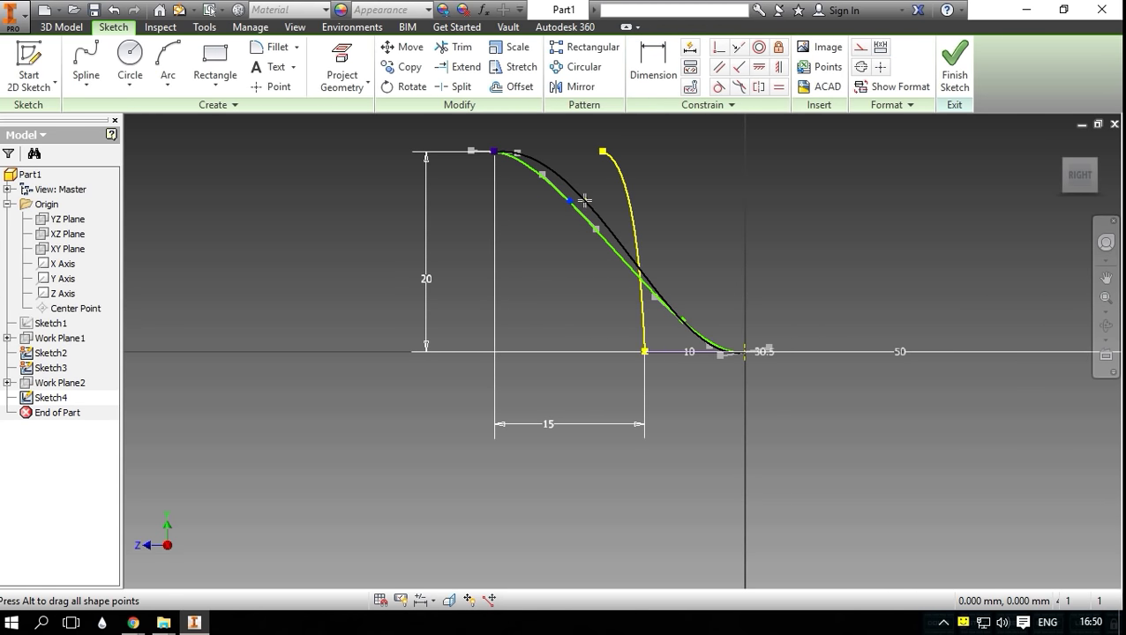
click(770, 205)
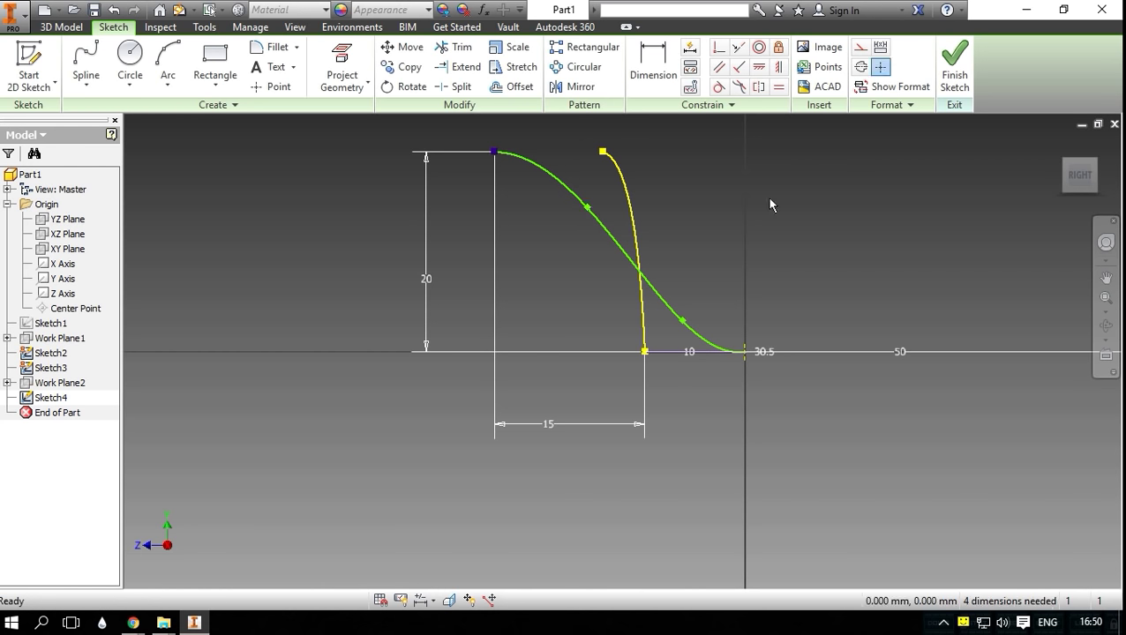
click(942, 99)
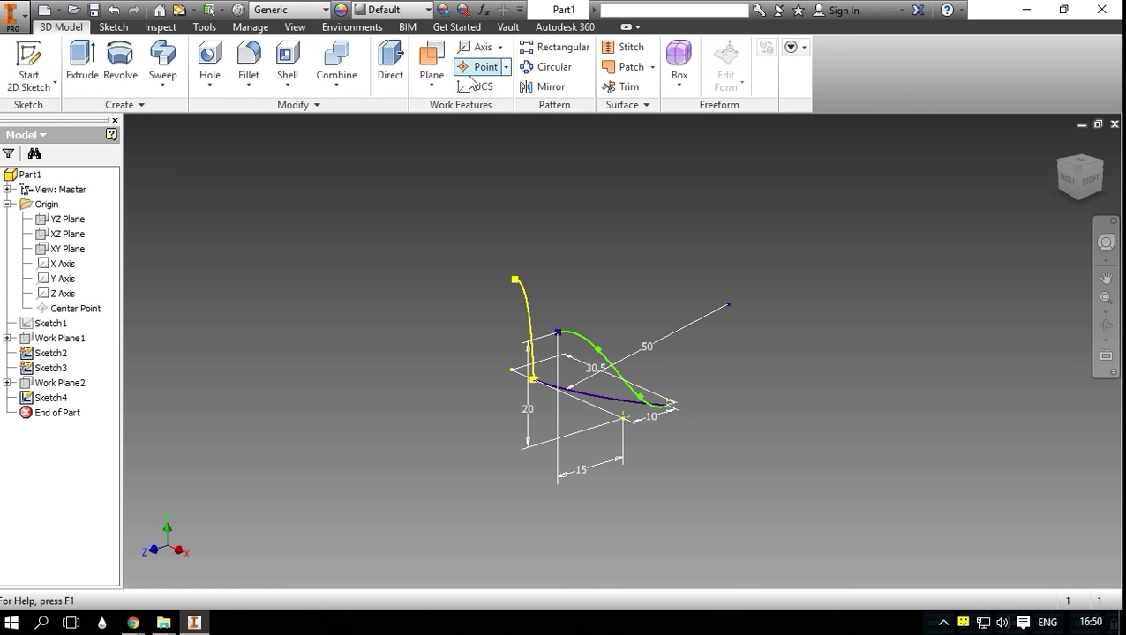
Step: Create a work plane parallel to the XZ Plane through the profile curve's upper endpoint and start a sketch on it
click(430, 71)
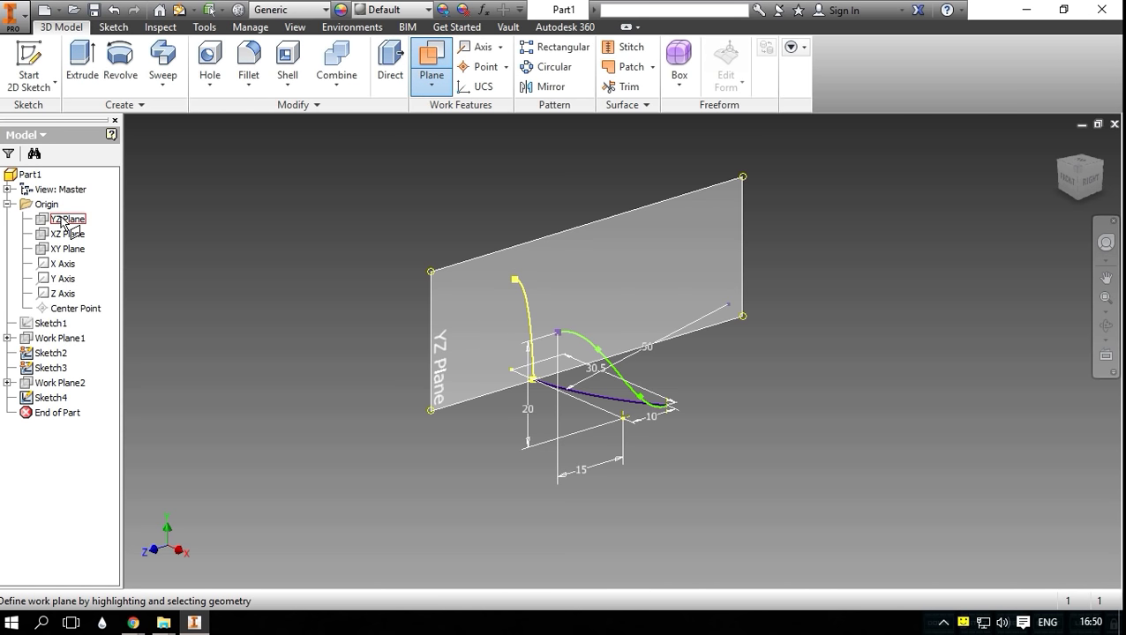
click(67, 234)
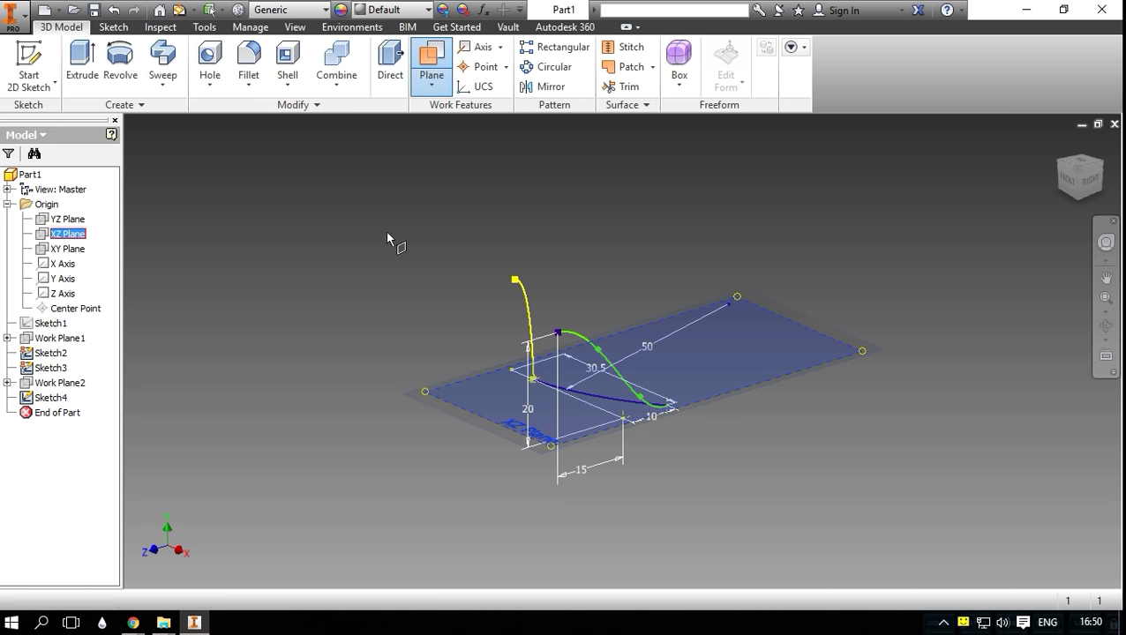
click(515, 283)
click(596, 229)
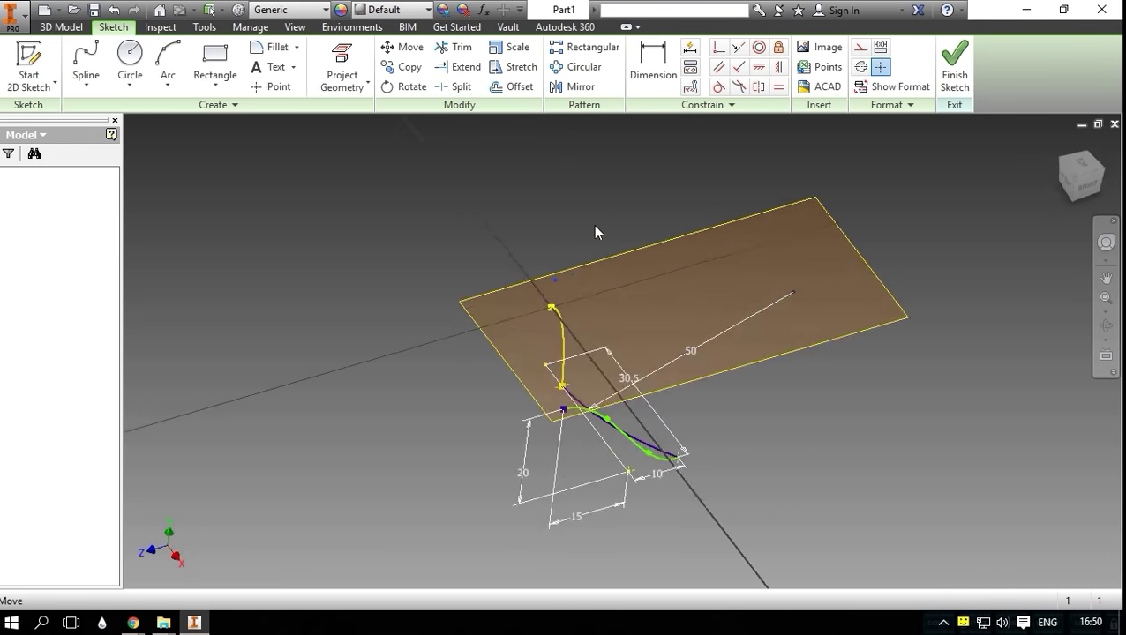
Step: Hide the new work plane and project the upper endpoints of the profile curve and the S-shaped spline into the sketch
right_click(643, 347)
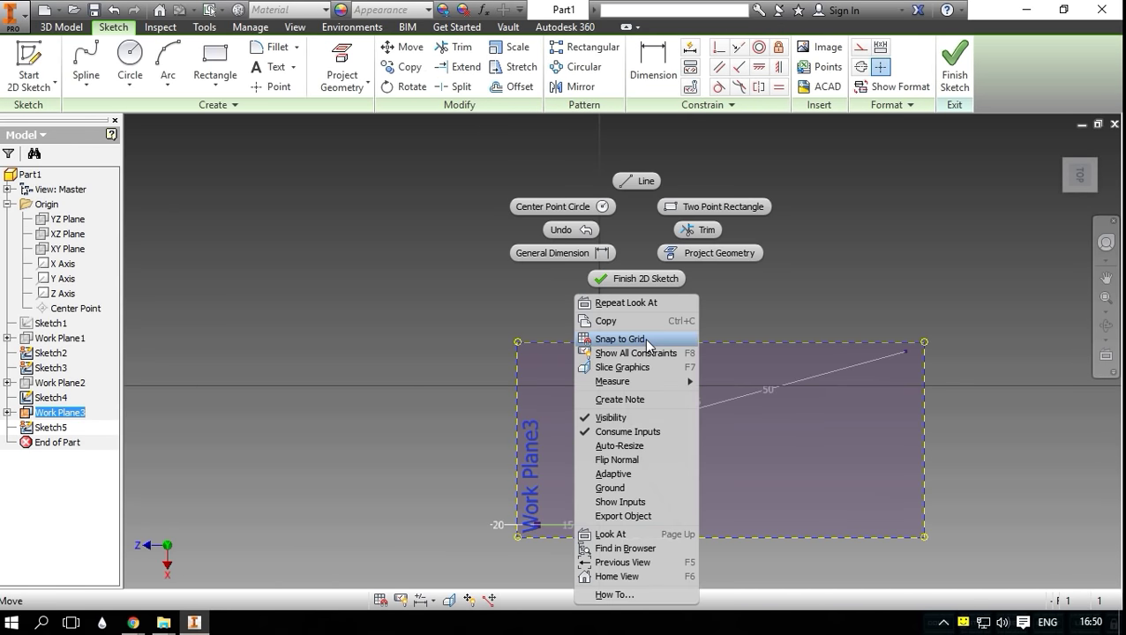
click(609, 418)
key(F4)
mouse_move(622, 544)
mouse_down()
mouse_move(600, 379)
mouse_move(569, 265)
mouse_up()
key(p)
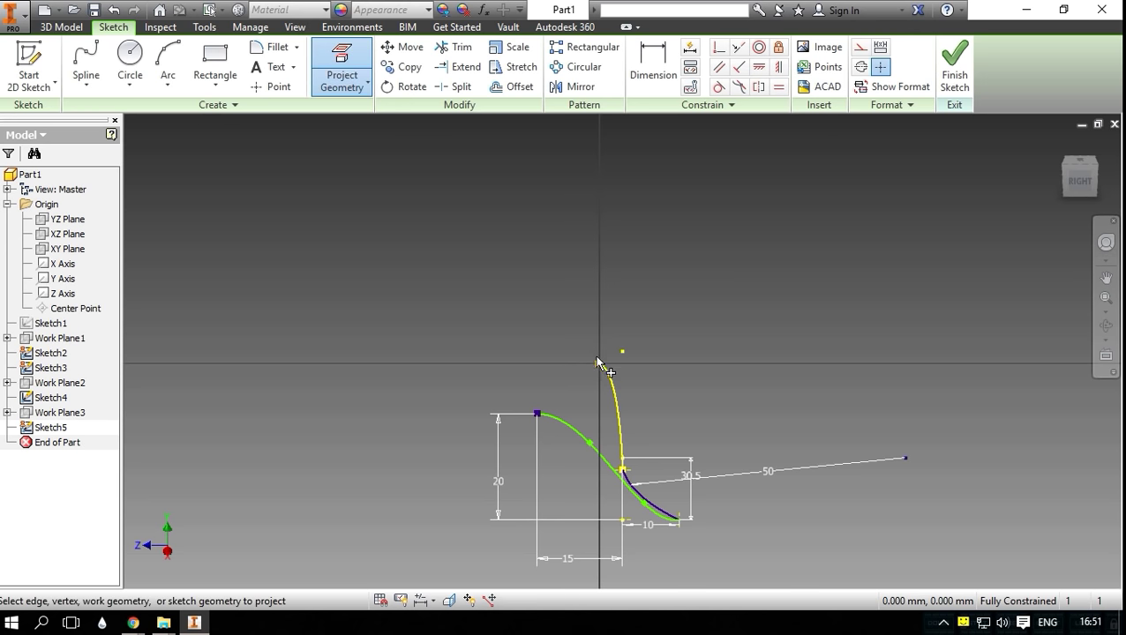
click(538, 413)
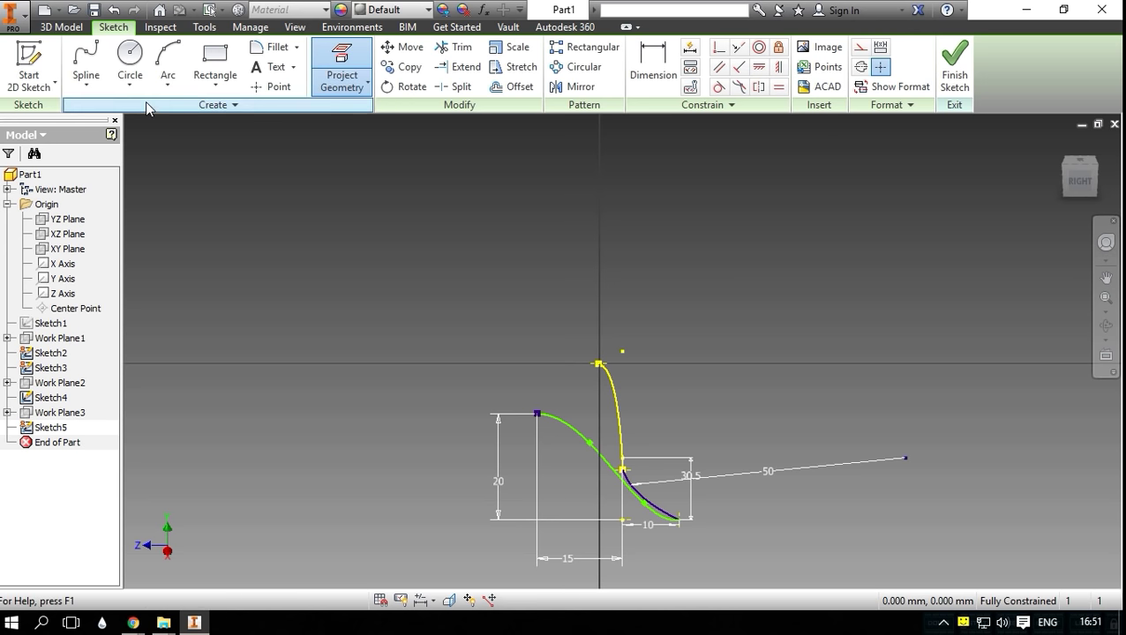
Step: Draw a three-point arc with a 50 mm radius between the two projected upper endpoints and finish the sketch
click(168, 66)
click(598, 361)
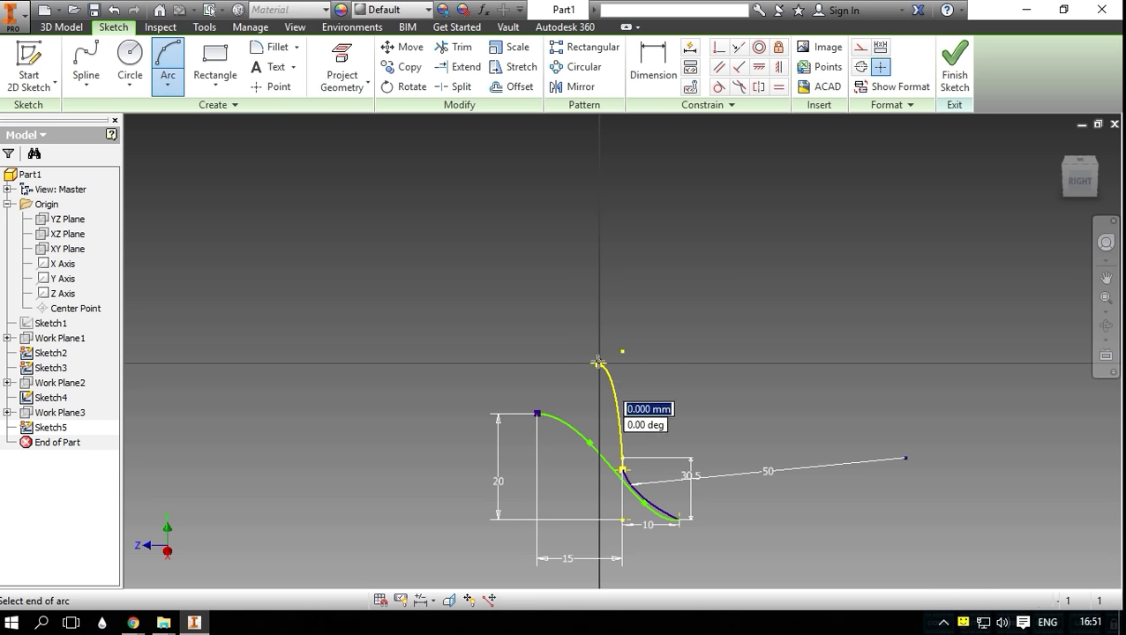
click(597, 362)
click(598, 361)
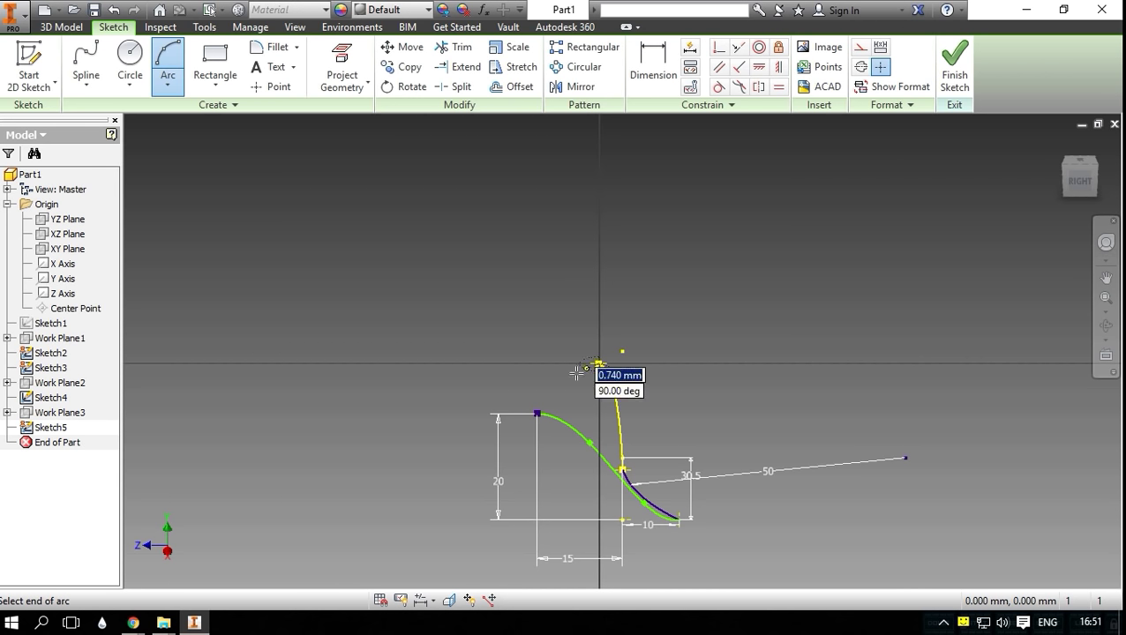
click(538, 414)
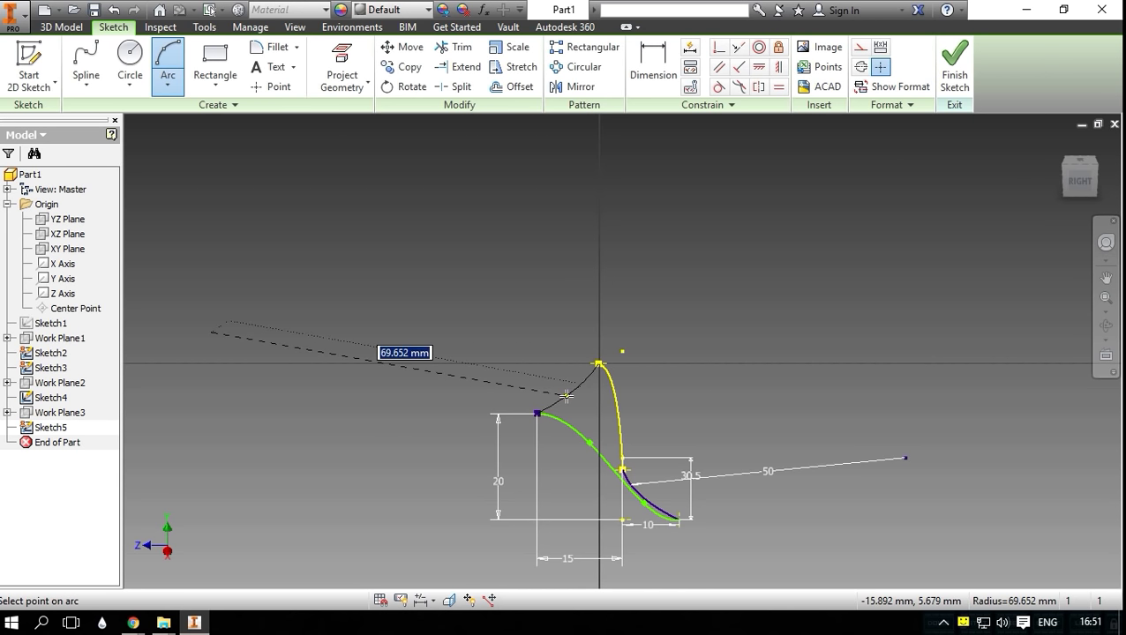
text(50)
key(Return)
key(Escape)
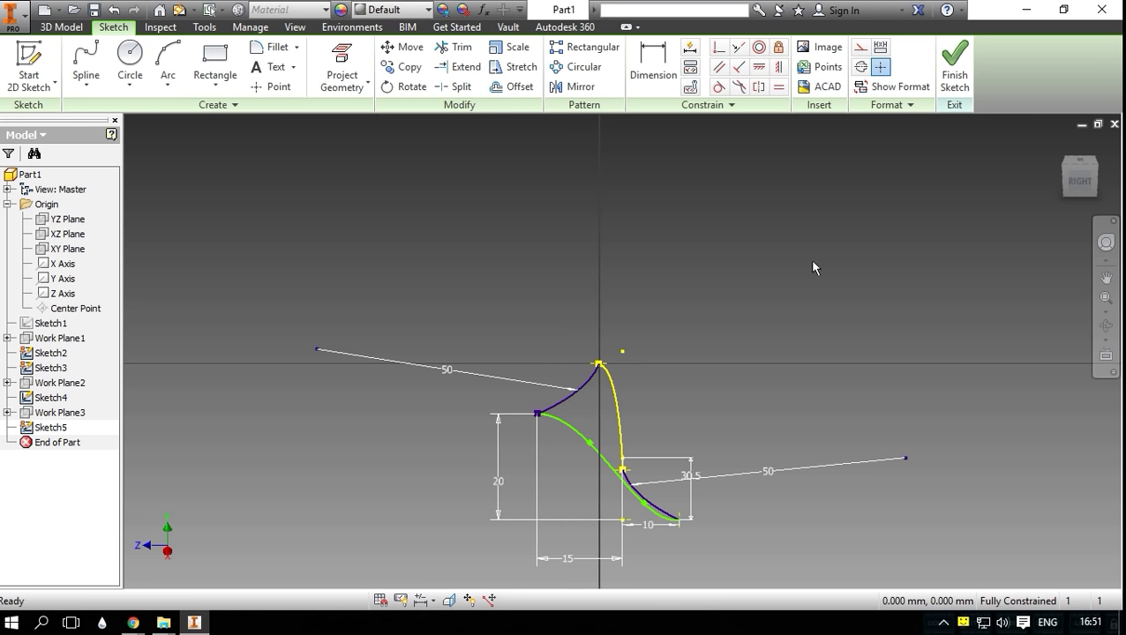
click(956, 77)
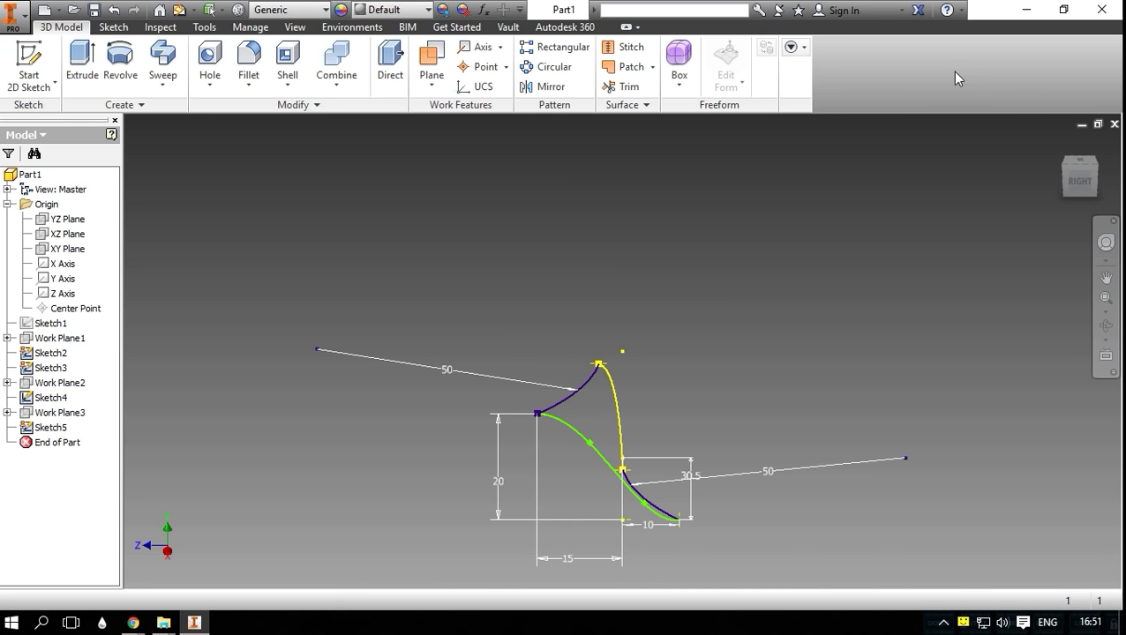
Step: Orient the model to an isometric view and set it as the home view using Fit to View
click(1072, 177)
mouse_move(1071, 179)
mouse_down()
mouse_move(975, 276)
mouse_move(1091, 184)
mouse_up()
right_click(1083, 180)
mouse_move(1015, 298)
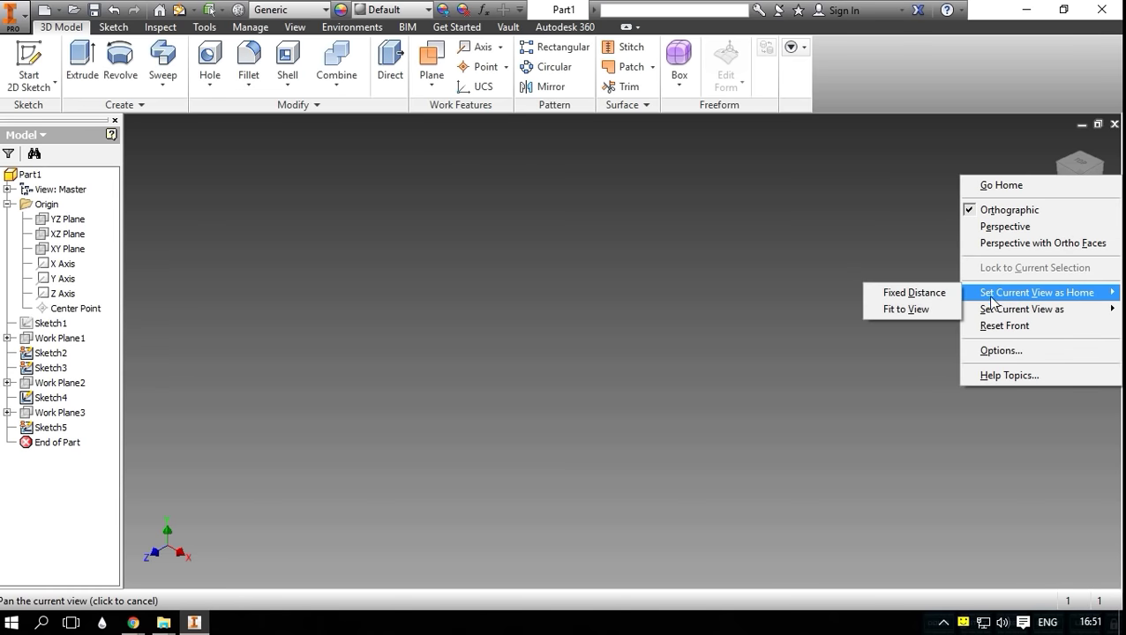
click(936, 308)
click(1060, 147)
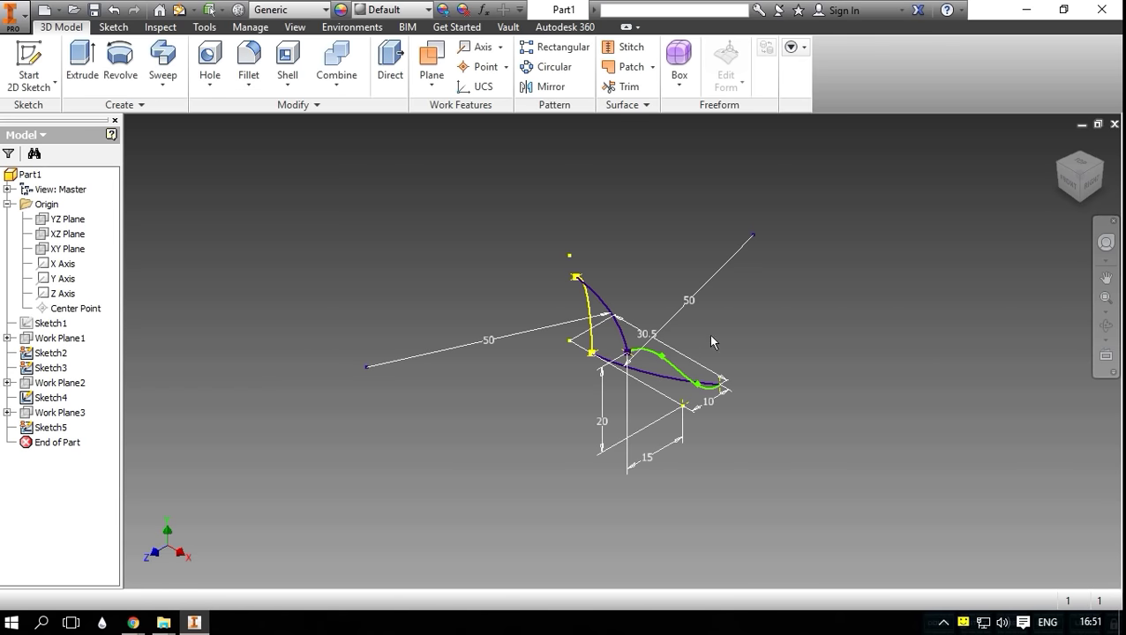
Step: Loft a surface between the profile curve and the S-shaped spline, using the two 50 mm radius arcs as rails
click(163, 85)
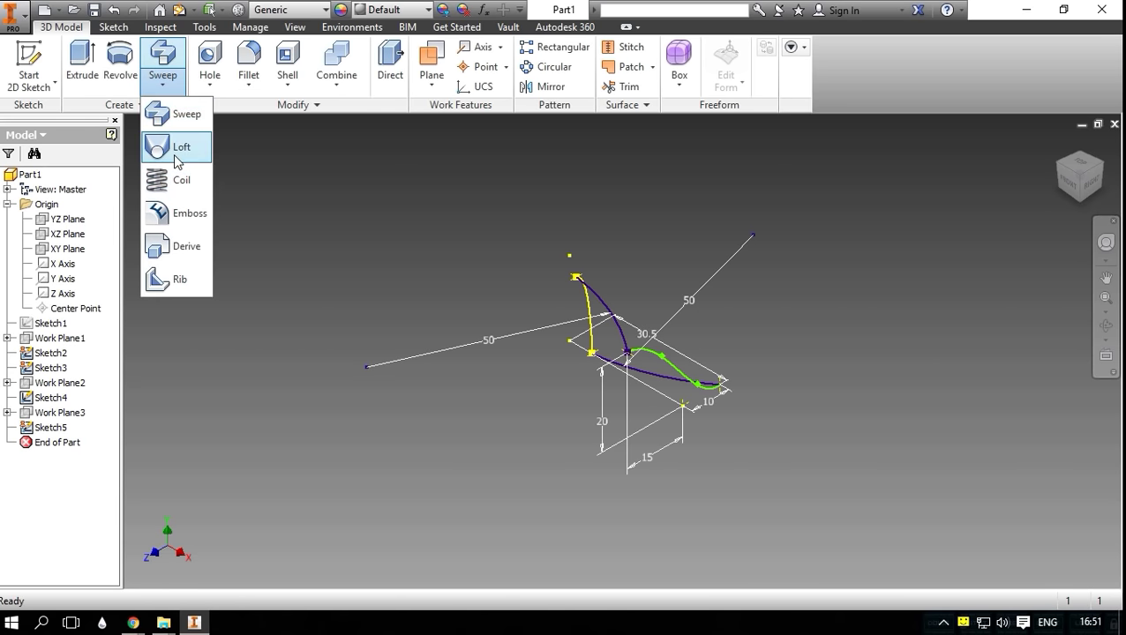
click(177, 157)
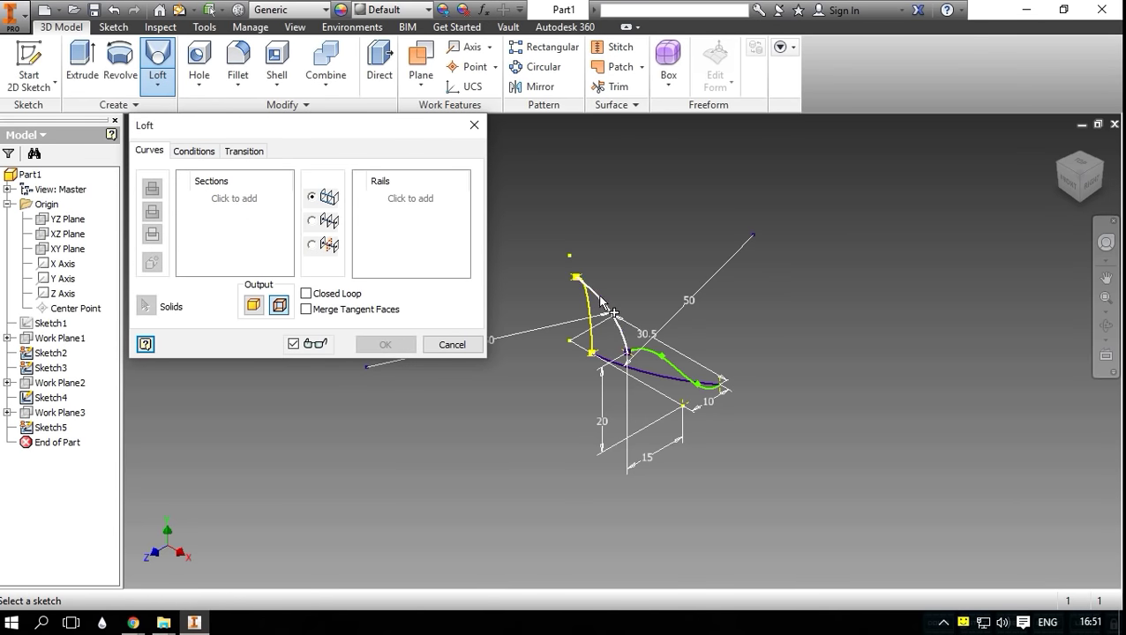
click(664, 362)
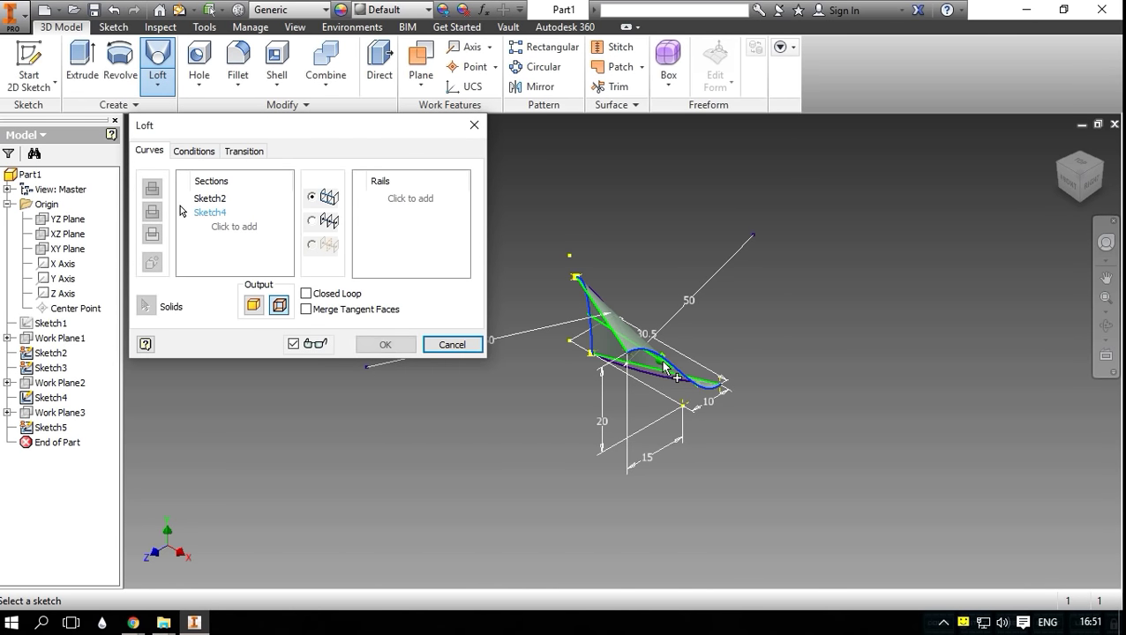
click(405, 227)
click(620, 367)
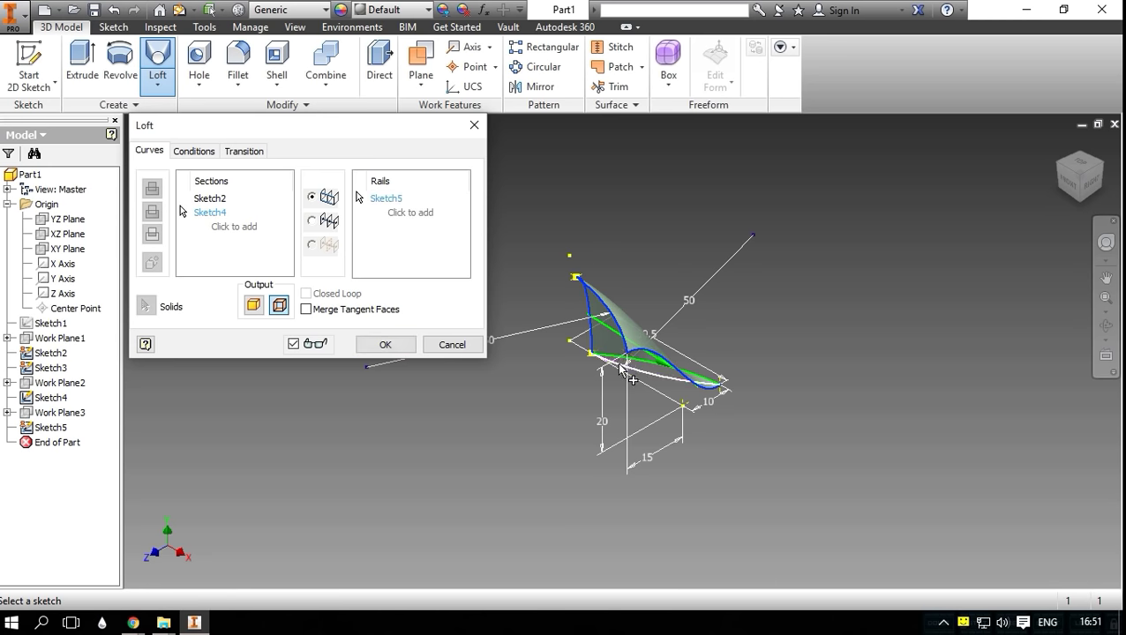
click(628, 373)
click(384, 345)
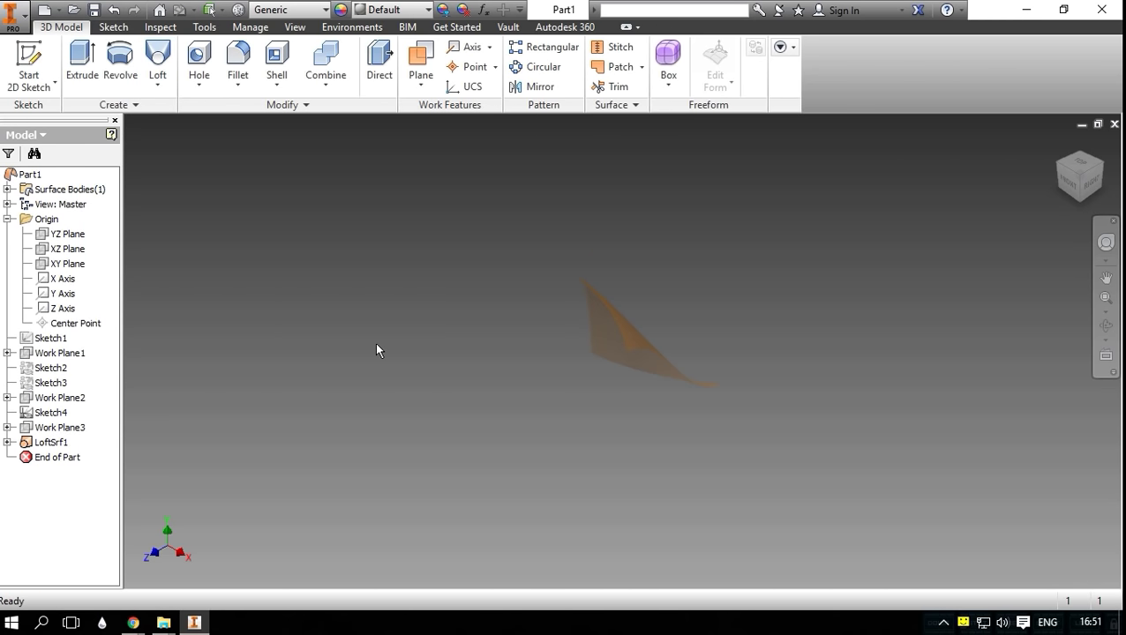
Step: Thicken the lofted surface into a solid with a distance of 1 mm in both directions
click(327, 84)
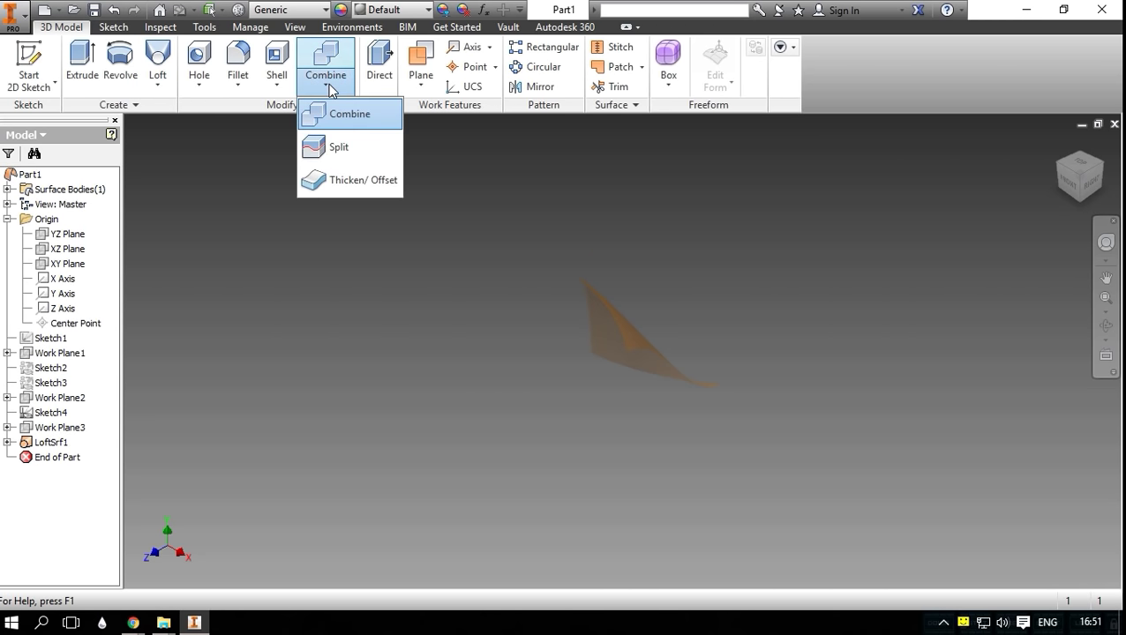
click(353, 180)
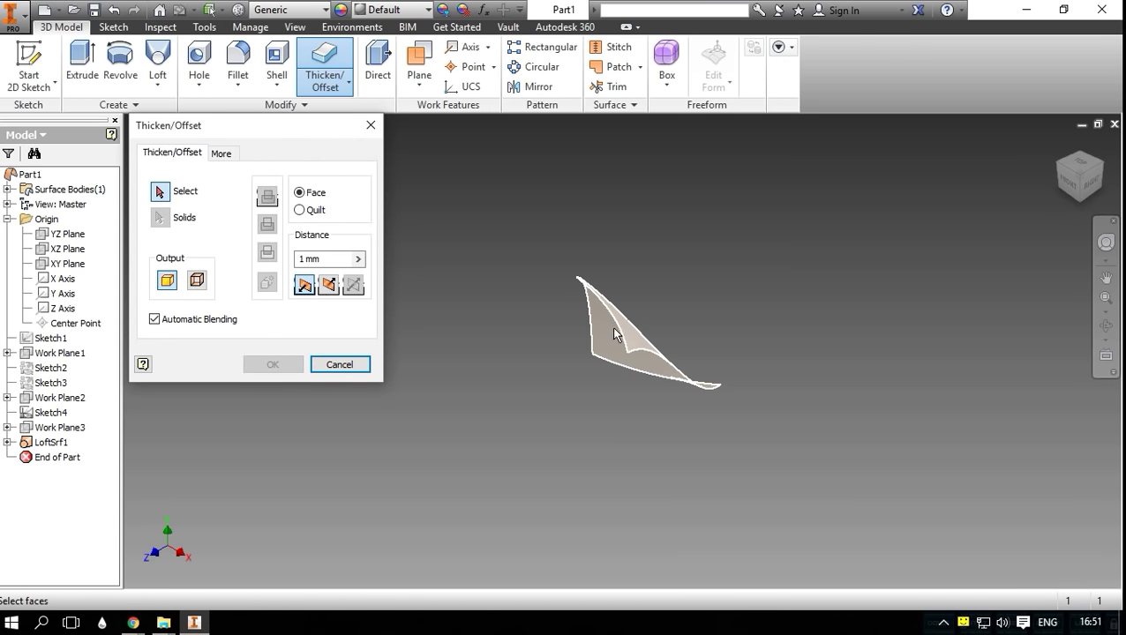
click(612, 326)
click(353, 284)
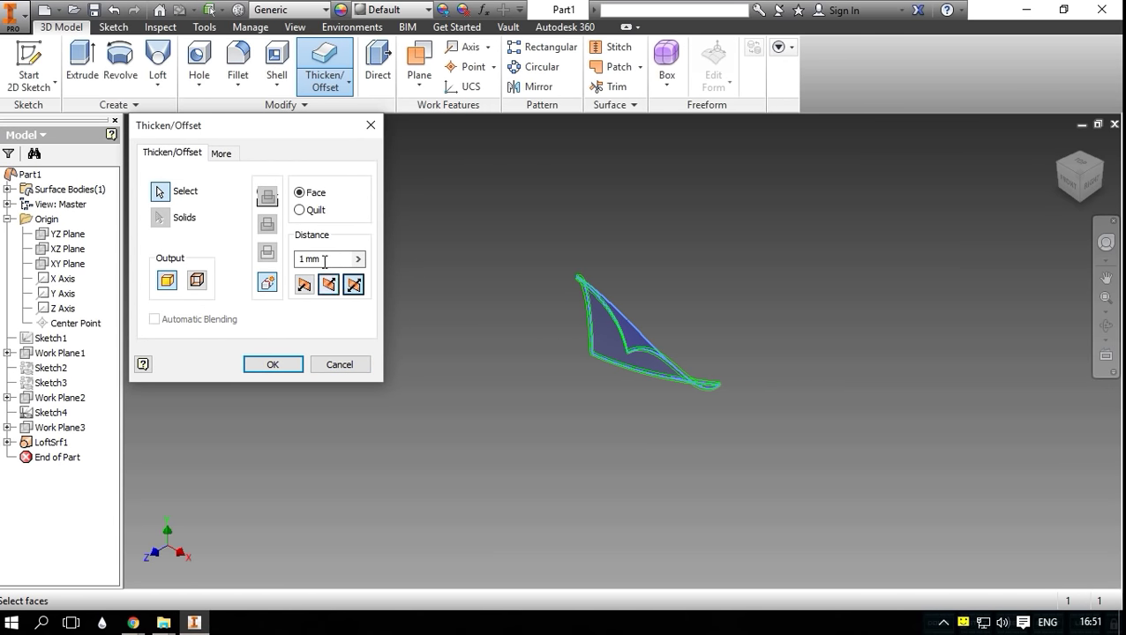
double_click(325, 261)
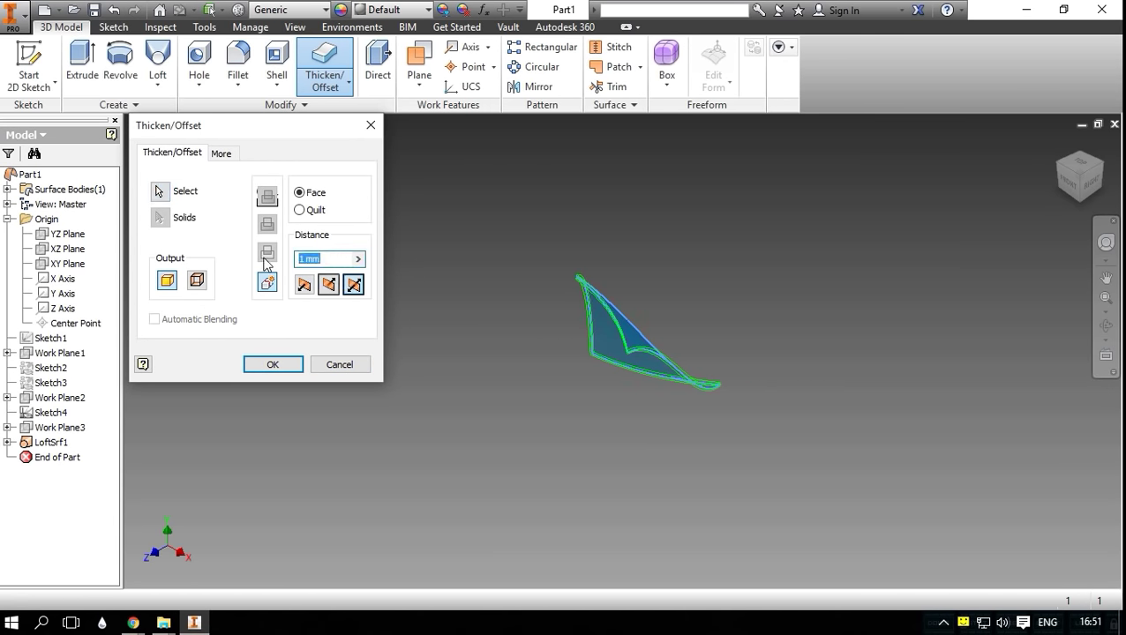
key(Return)
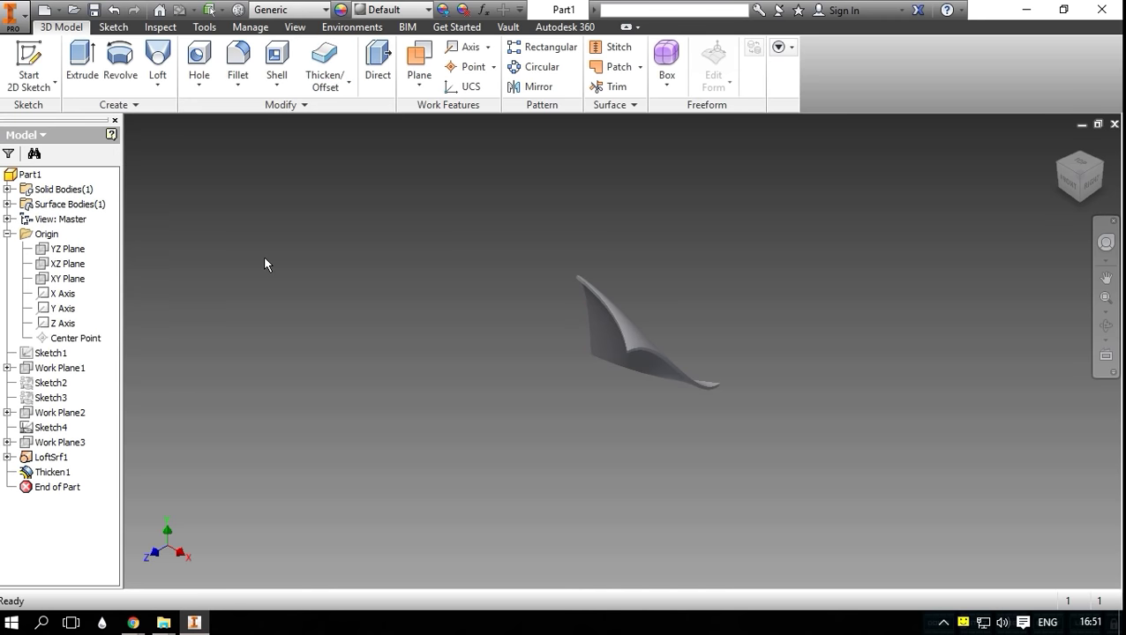
Step: On the XY Plane, sketch a closed stepped profile about 29 mm high beside the origin, with a concave tangent arc joining its base and neck
click(67, 249)
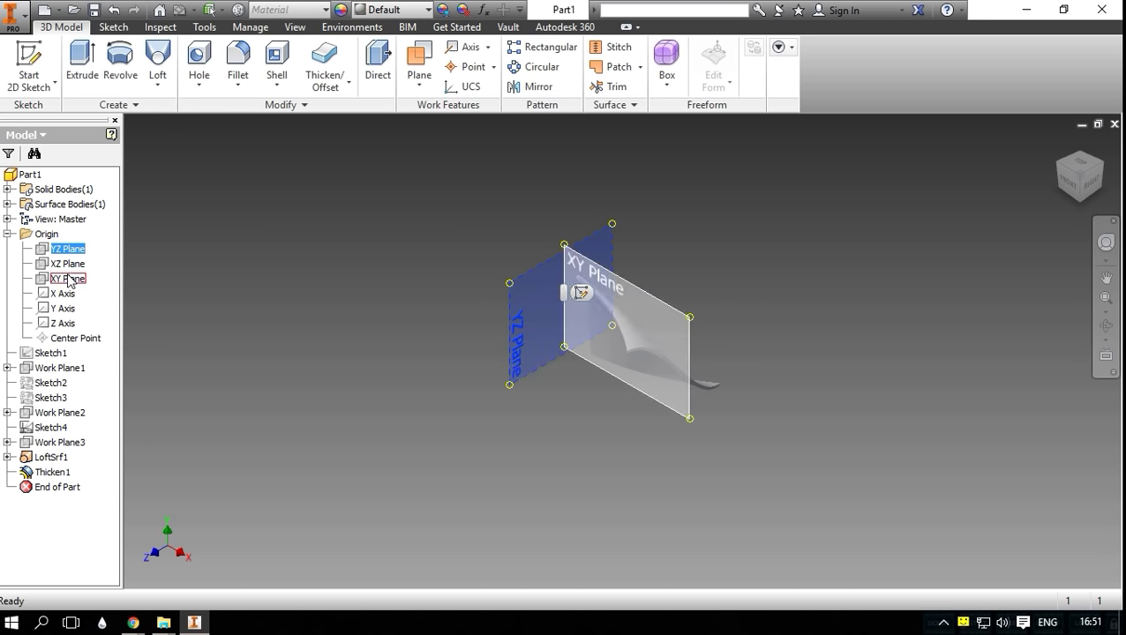
click(68, 279)
click(649, 321)
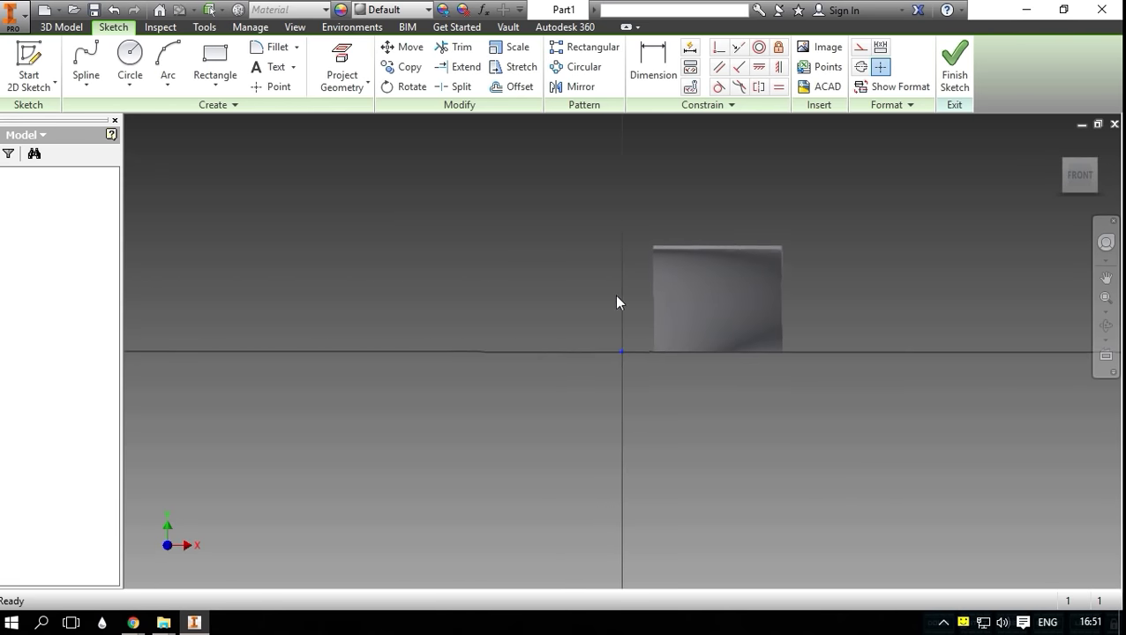
click(85, 84)
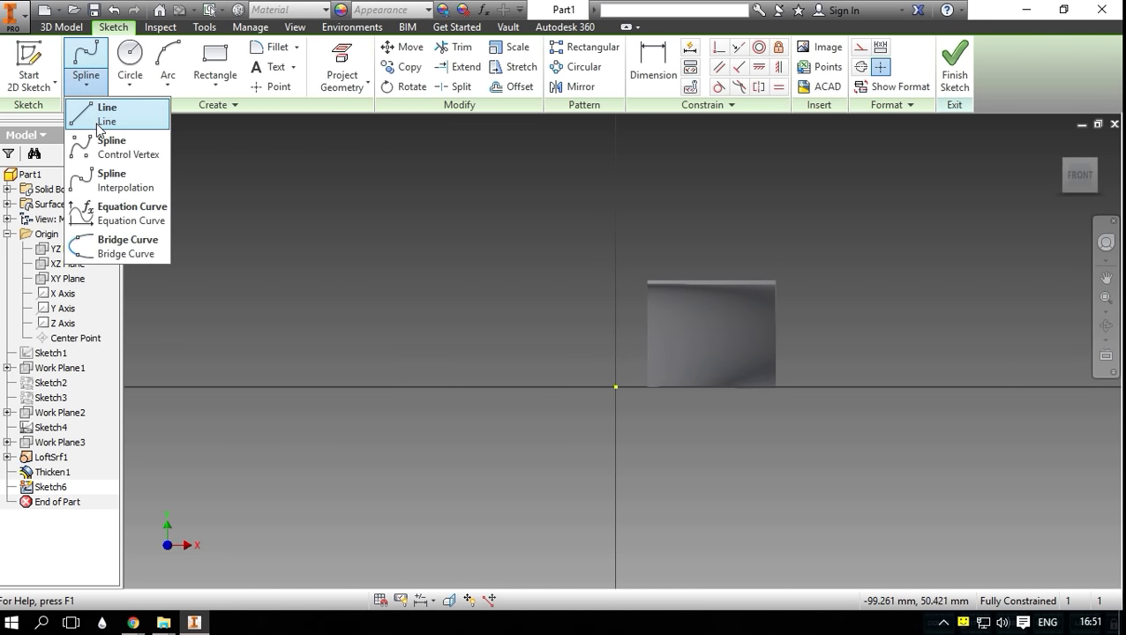
click(99, 108)
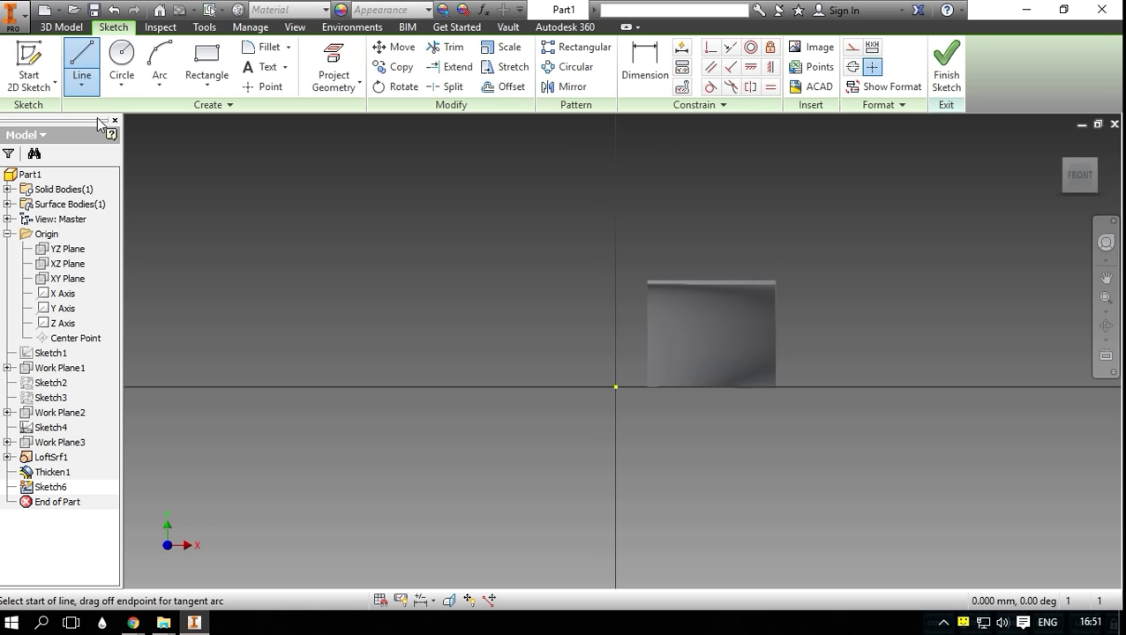
click(593, 385)
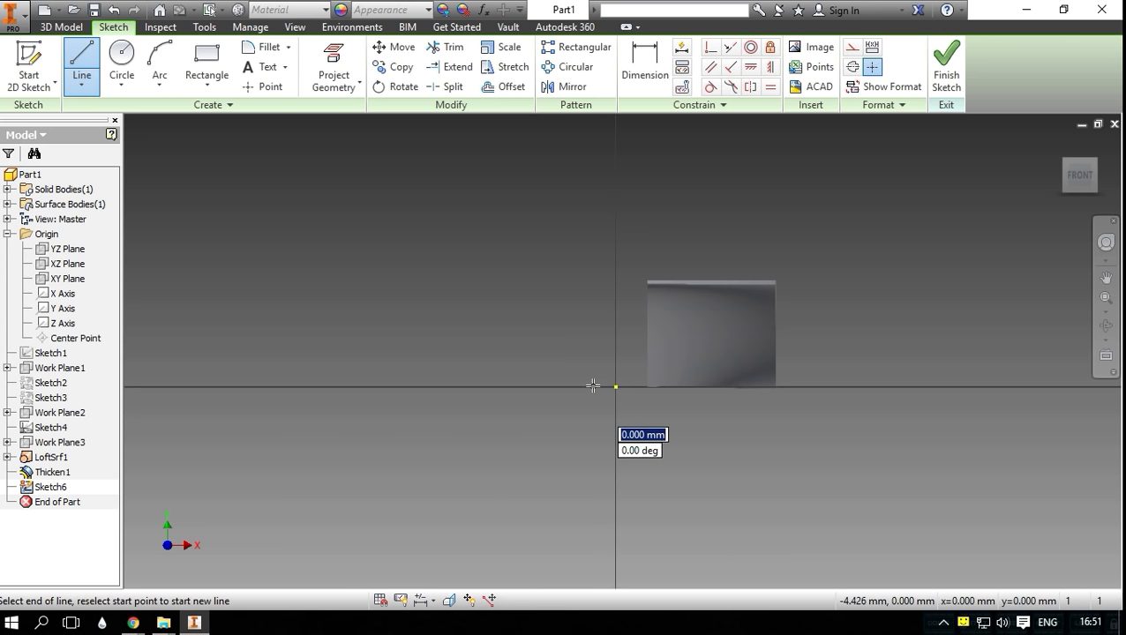
click(442, 385)
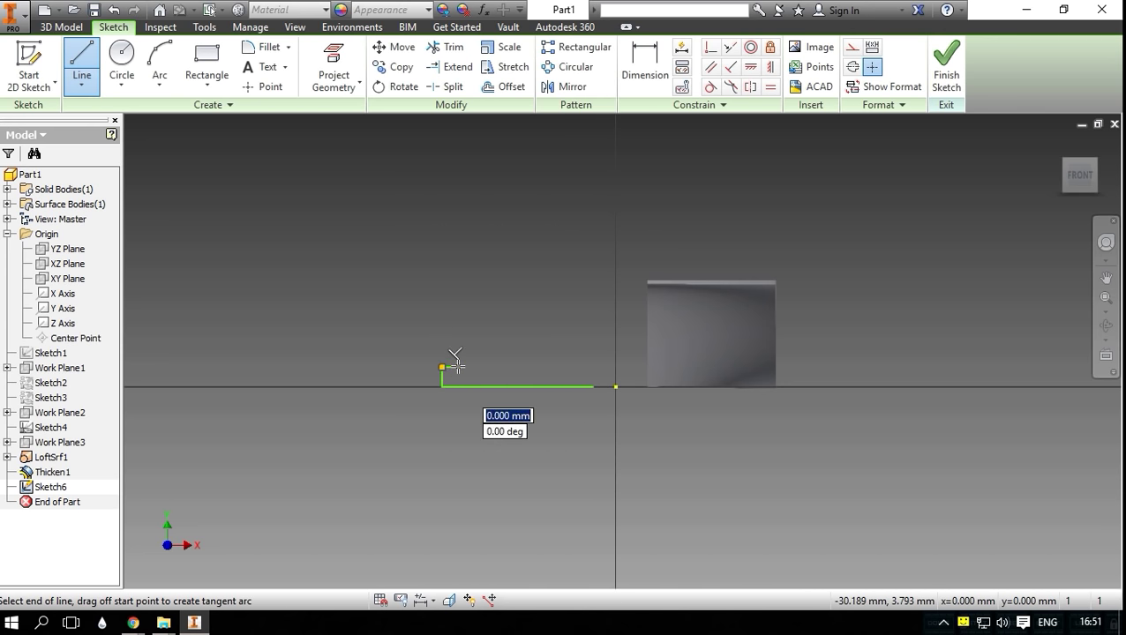
mouse_move(456, 364)
mouse_down()
mouse_move(553, 261)
mouse_move(554, 238)
mouse_up()
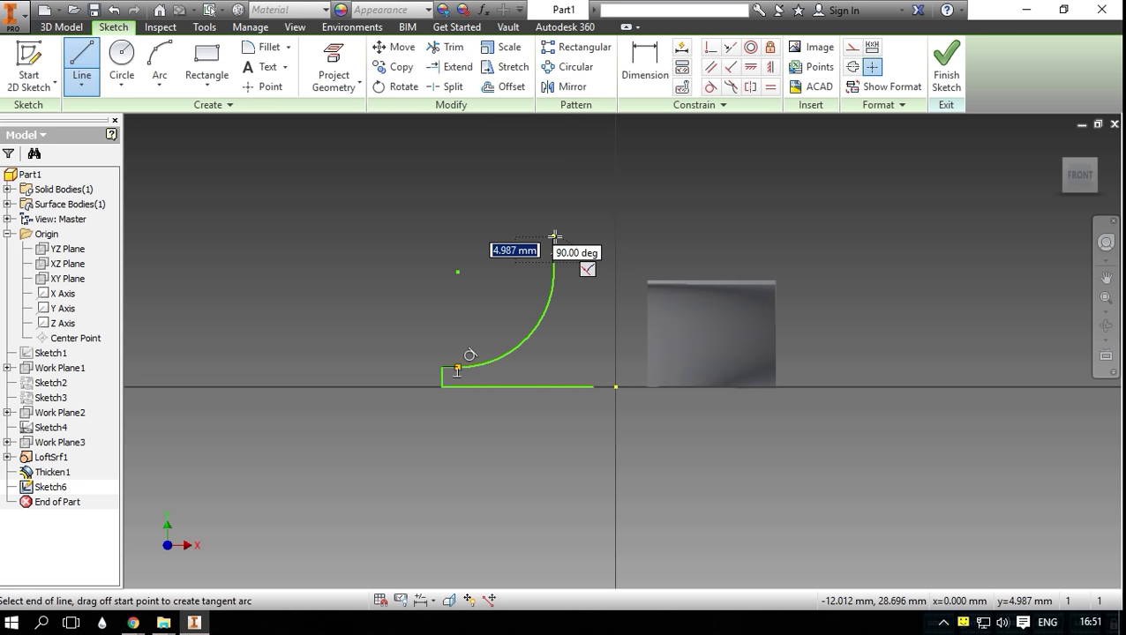
click(592, 236)
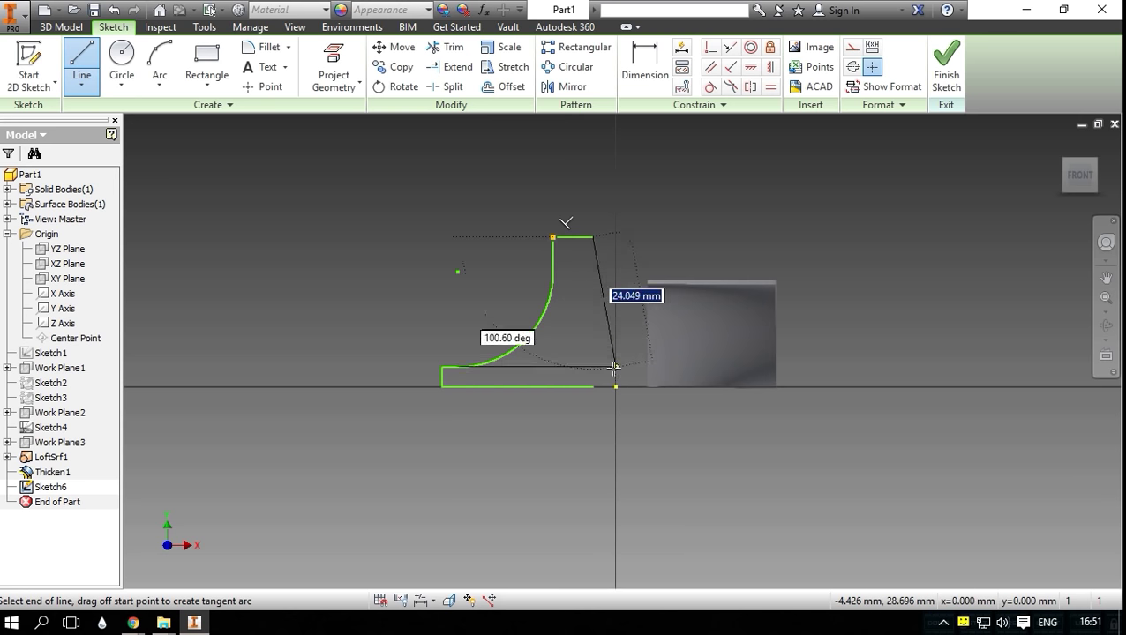
click(592, 388)
Step: Dimension the profile's short upper vertical edge 8 mm and its long inner vertical edge 3 mm from the origin
key(d)
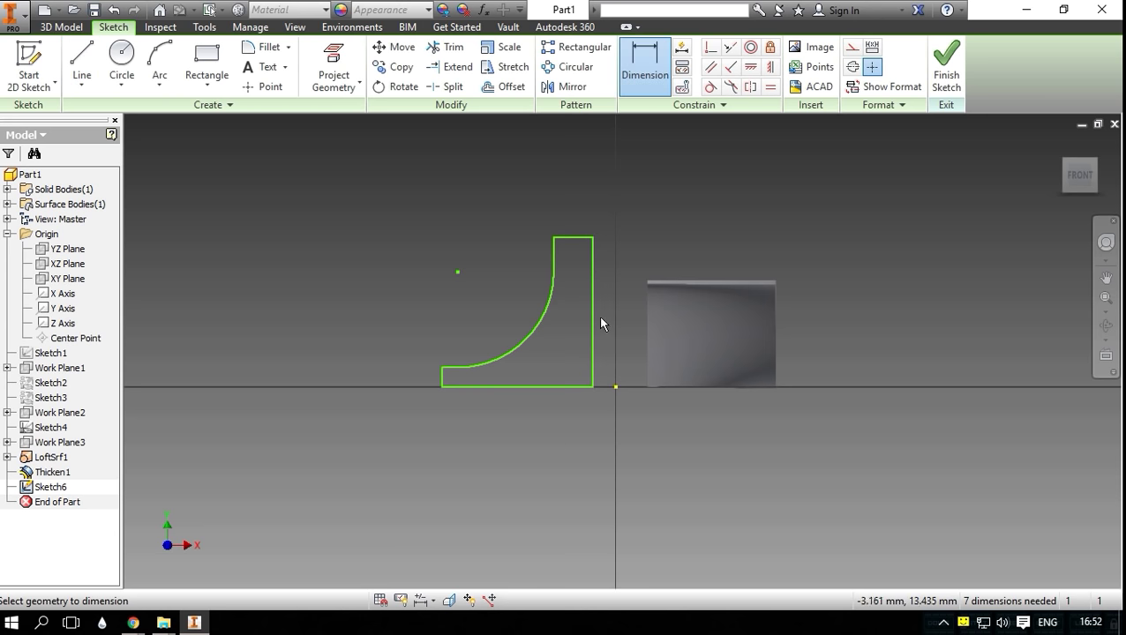
click(592, 320)
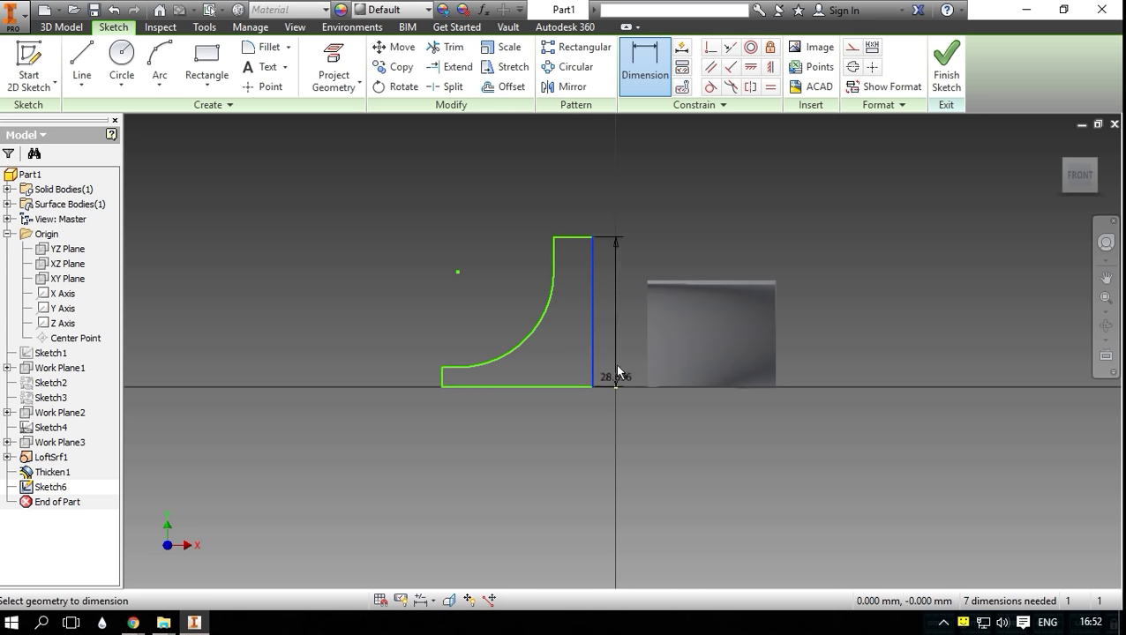
key(Escape)
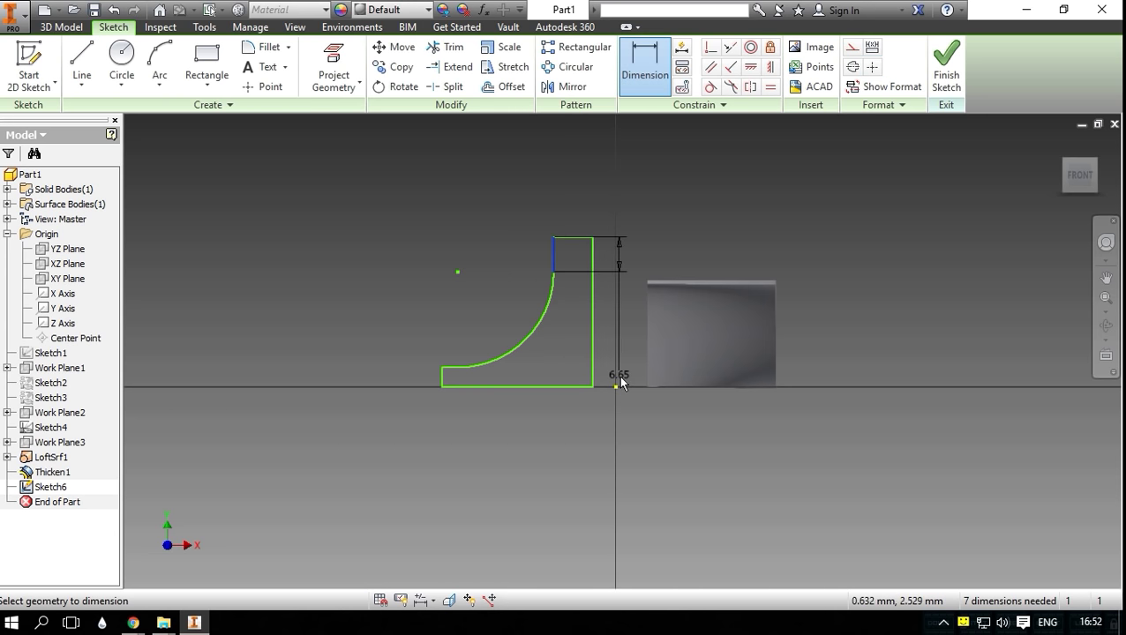
click(617, 386)
click(588, 189)
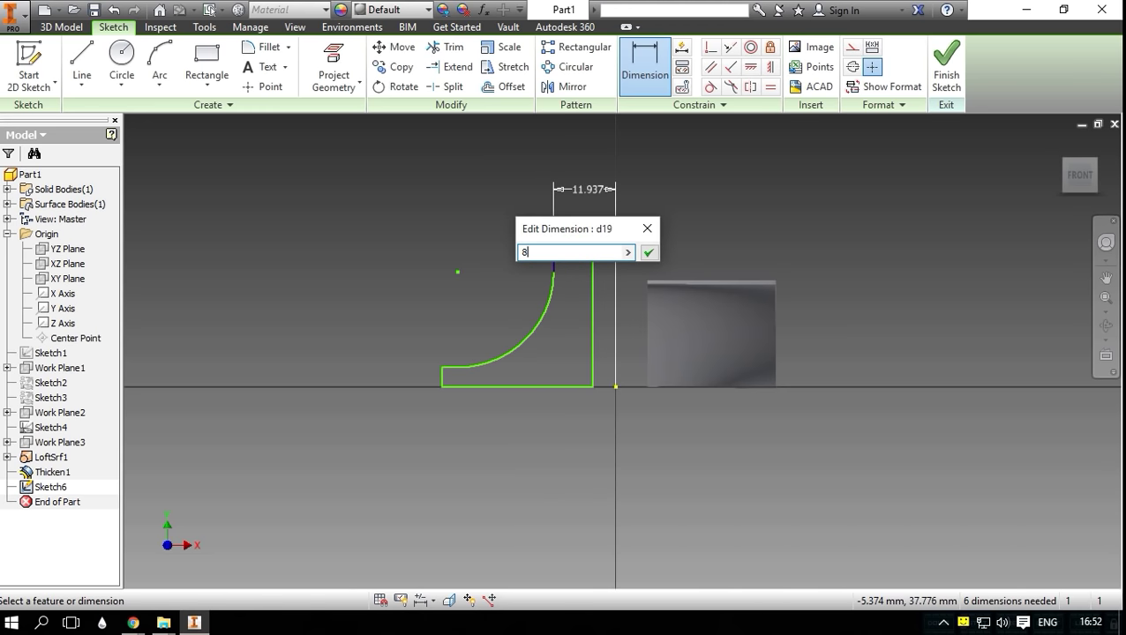
key(Return)
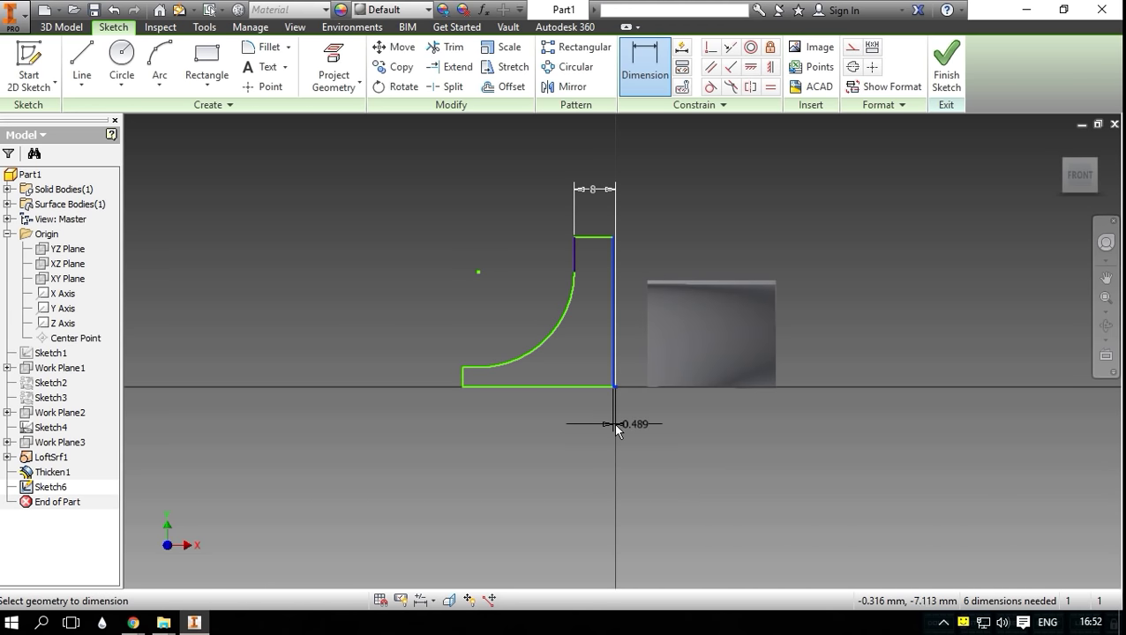
click(614, 422)
text(3)
key(Return)
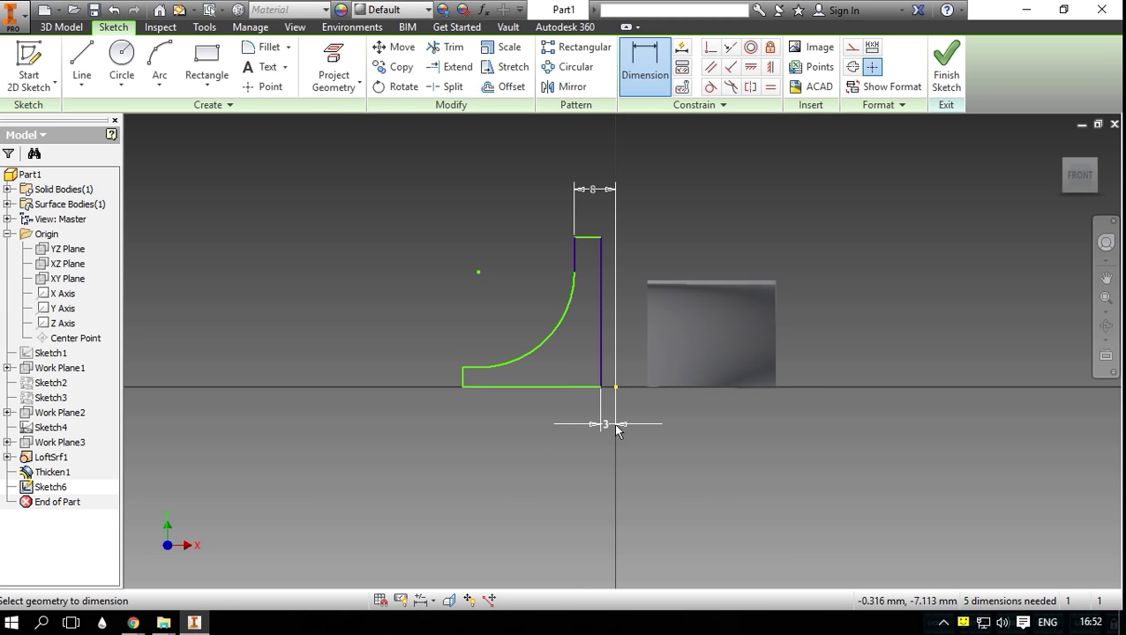
Step: Set the inner vertical edge's length to 24.5 mm and the outer base edge's distance from the origin to 30.5 mm
click(600, 274)
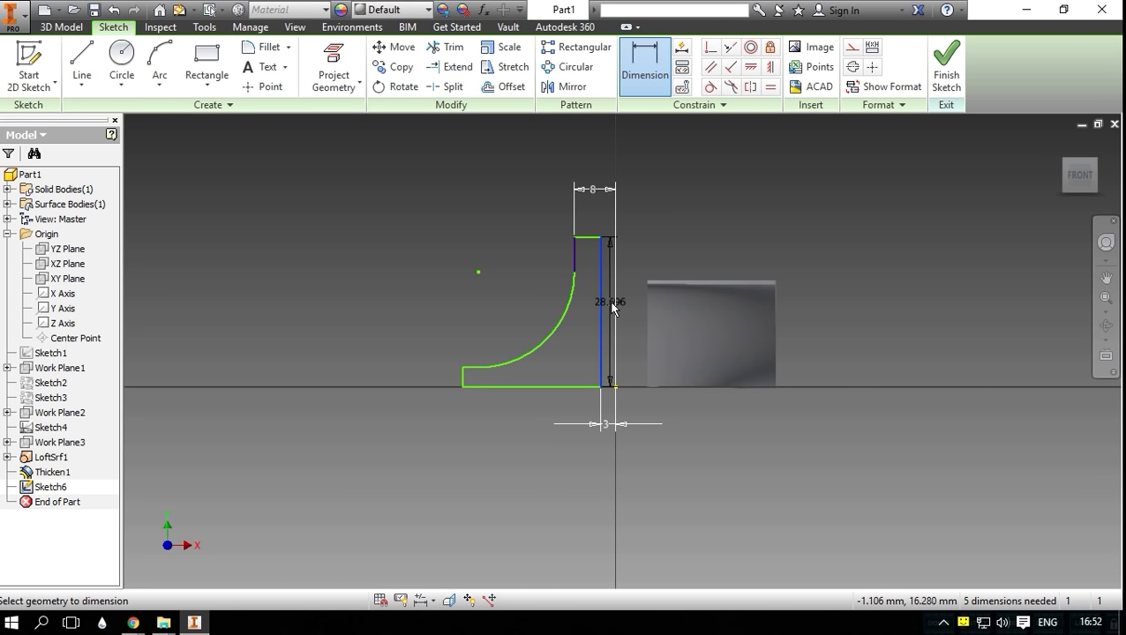
click(613, 307)
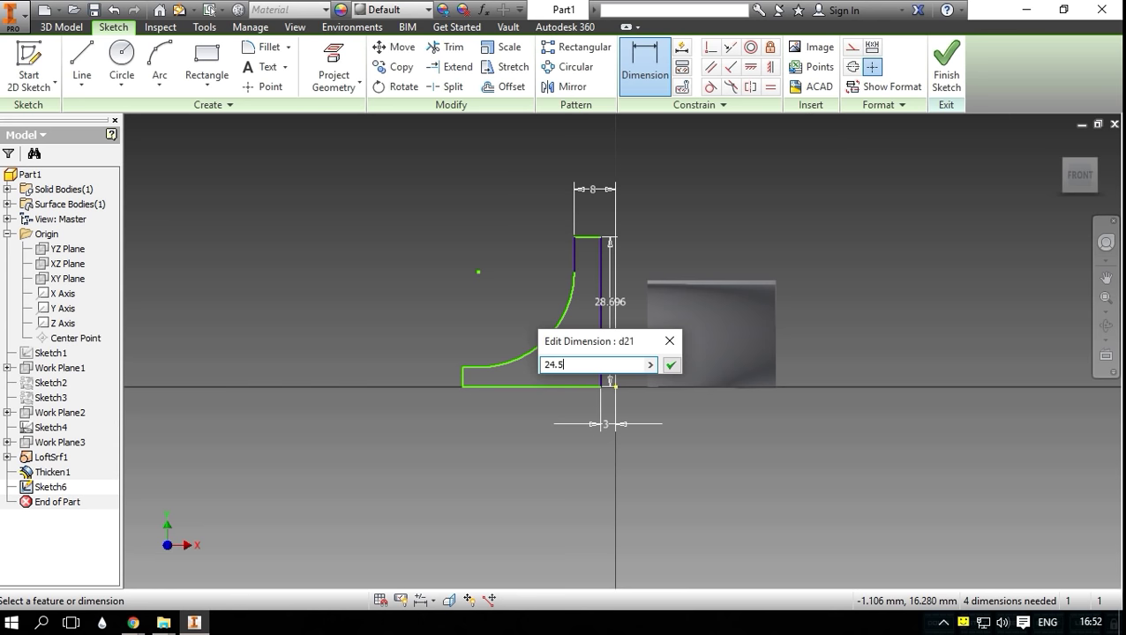
key(Return)
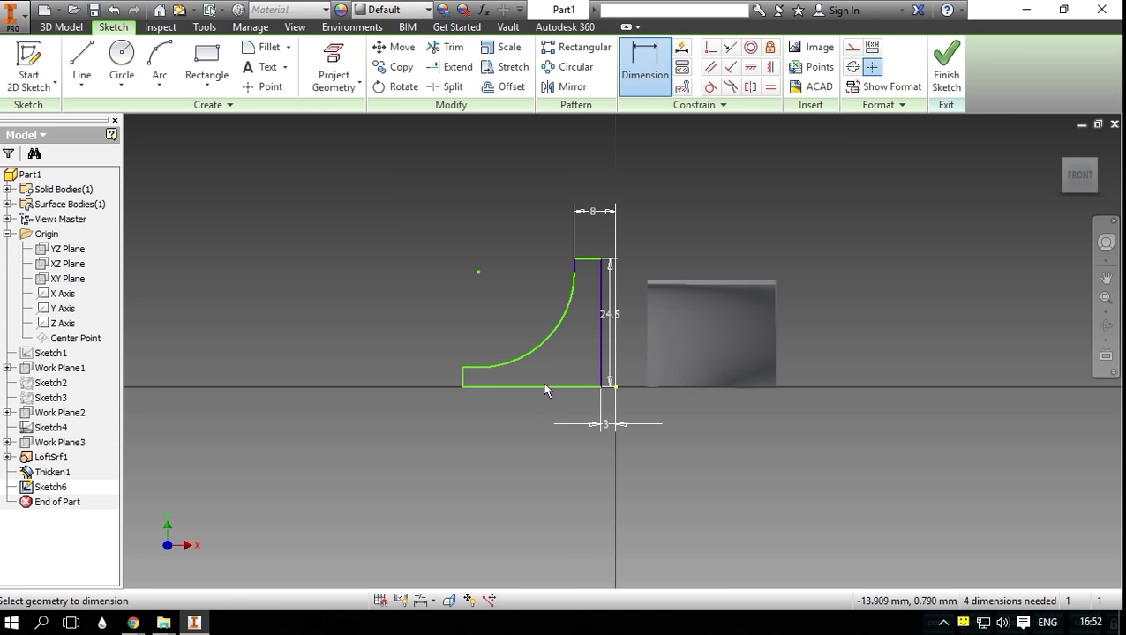
click(462, 377)
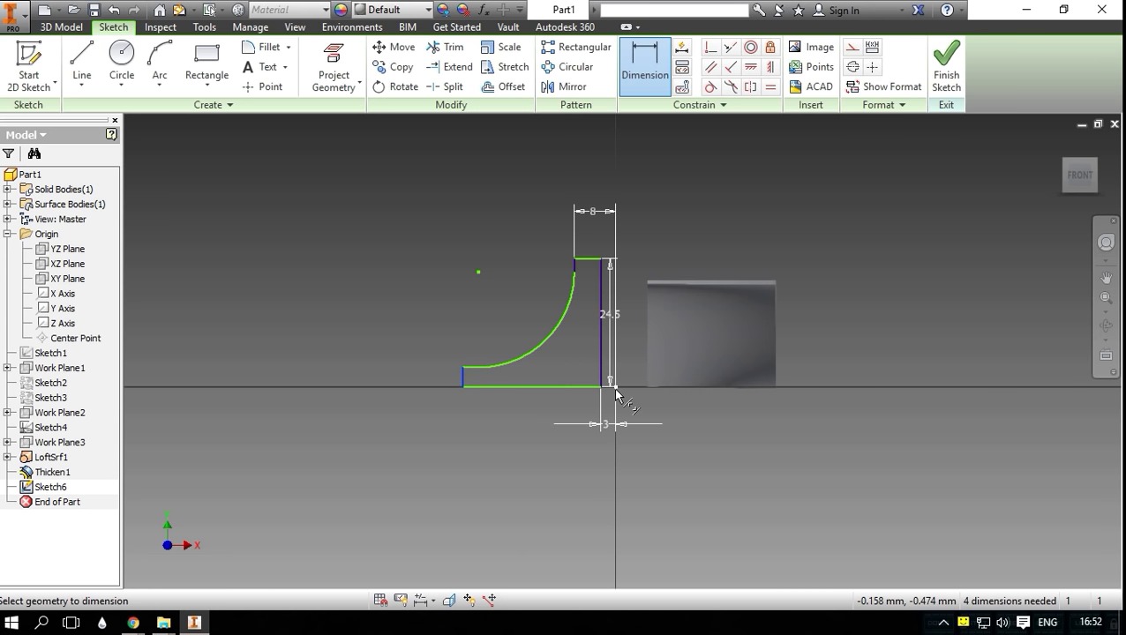
click(552, 418)
text(30)
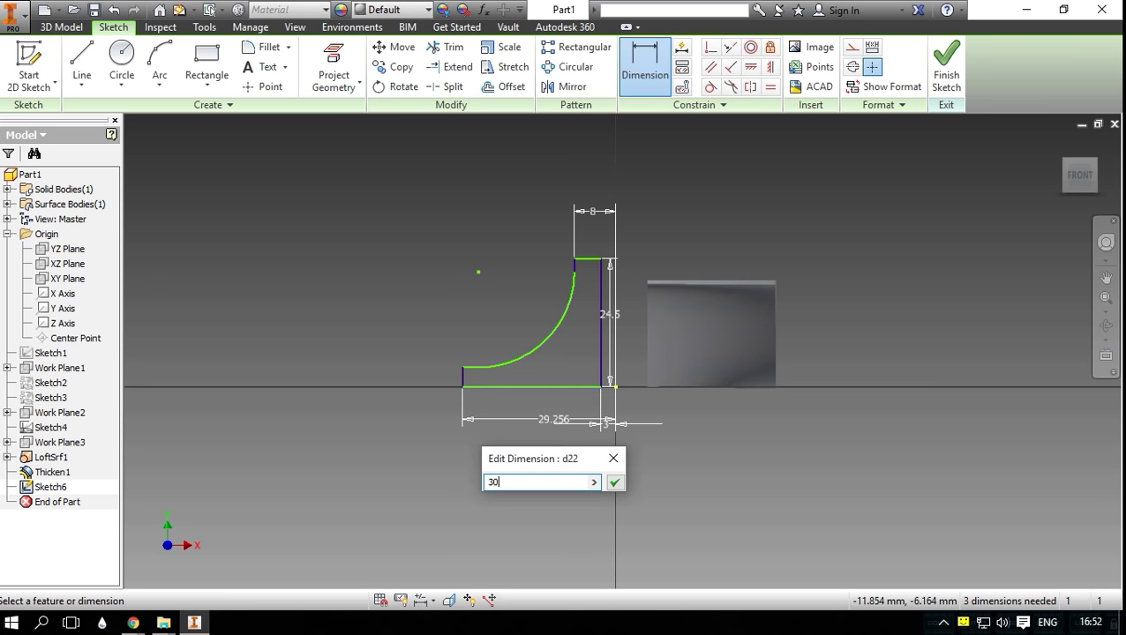
text(.5)
key(Return)
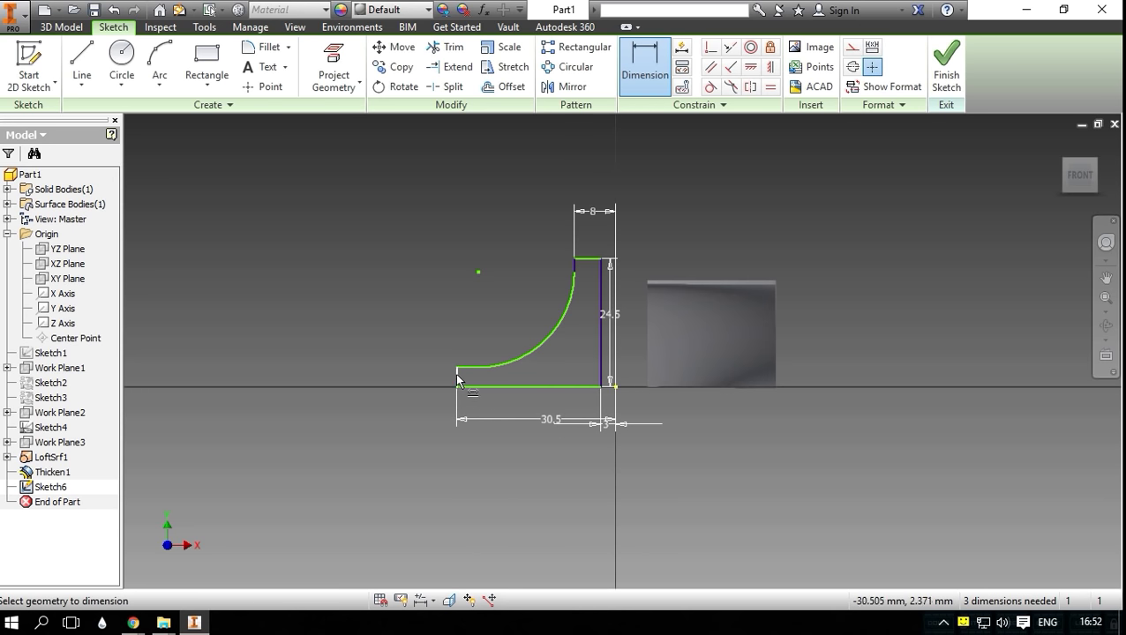
Step: Set the outer base edge's height to 1.8 mm and align the profile's lower inner corner horizontally with the origin
click(456, 374)
click(440, 380)
text(1.8)
key(Return)
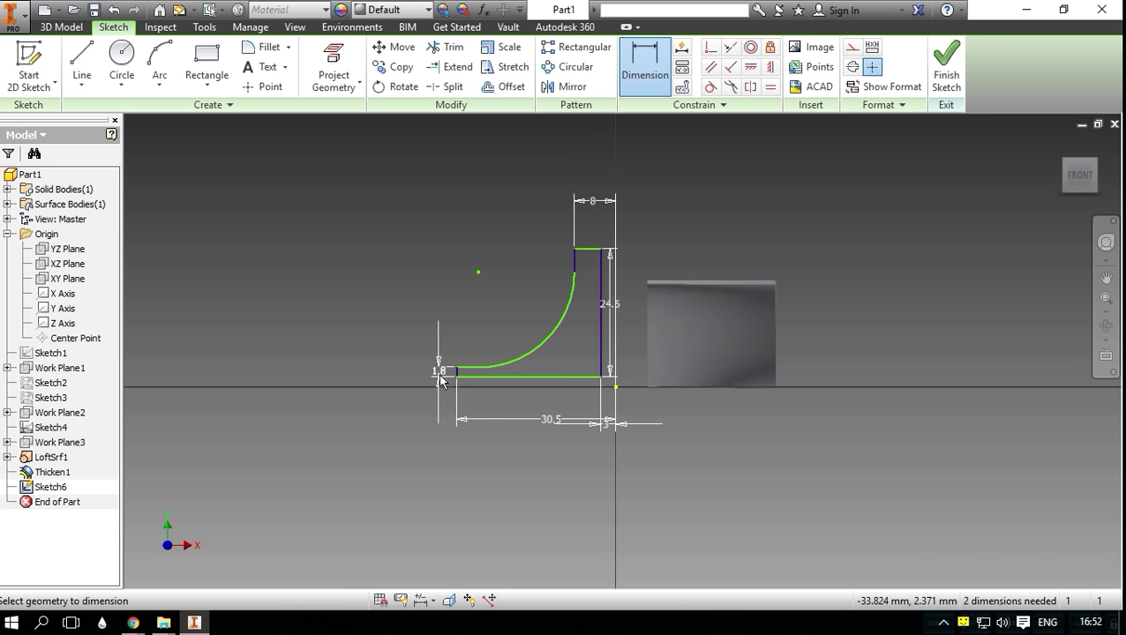
click(746, 74)
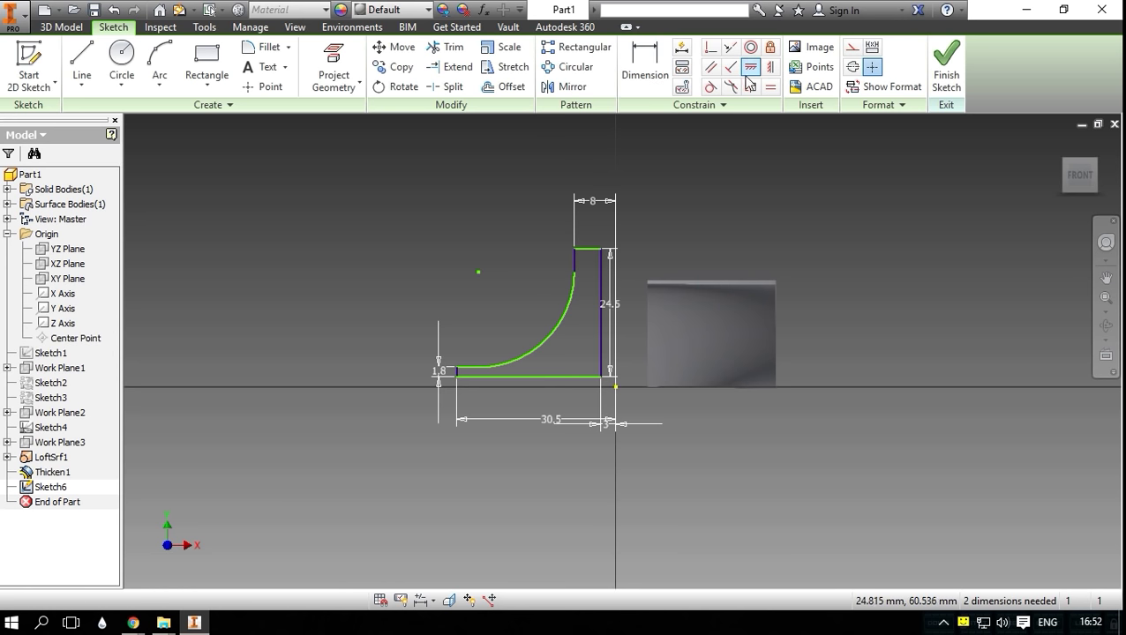
click(601, 378)
click(615, 388)
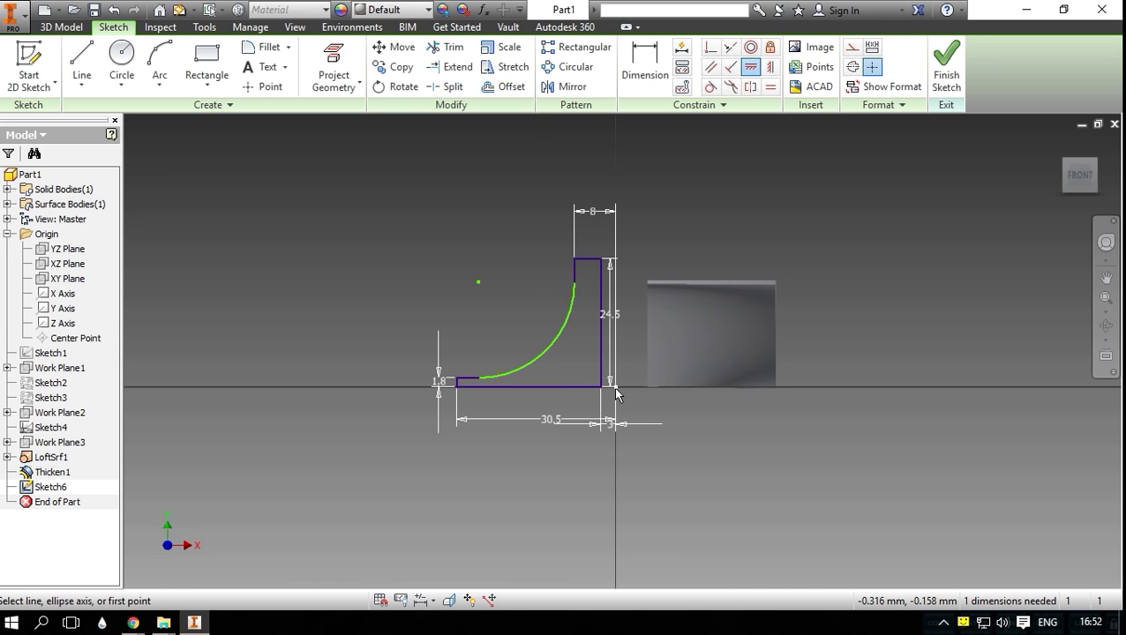
Step: Reposition the profile's 24.5 mm and 8 mm dimensions, and draw a short vertical centerline upward from the origin
drag(610, 321, 592, 319)
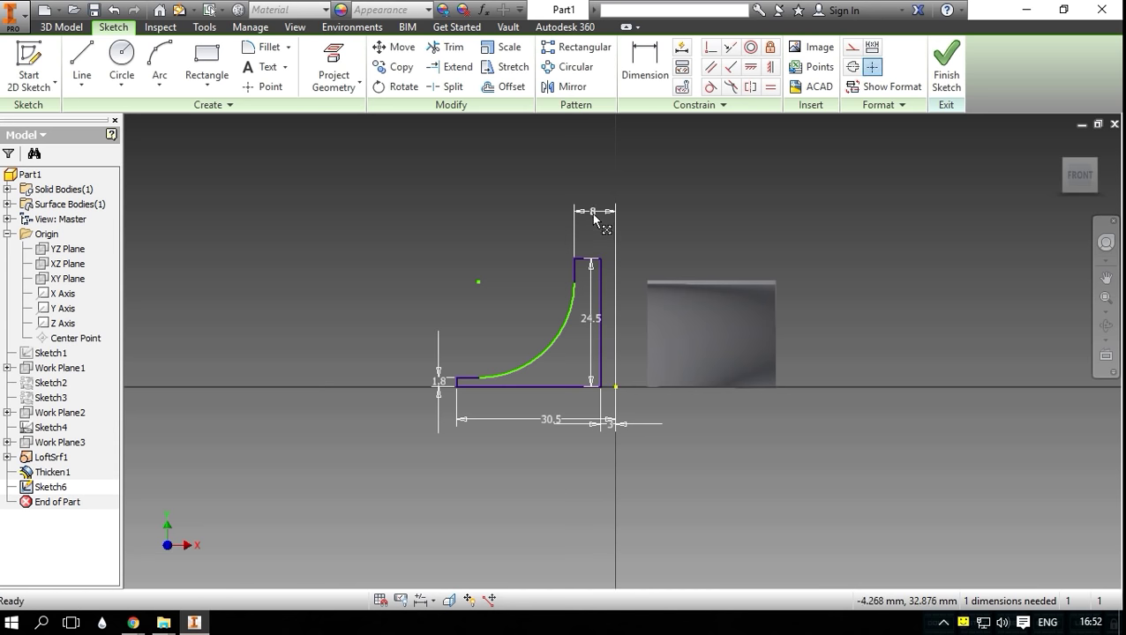
drag(594, 217, 596, 444)
click(82, 66)
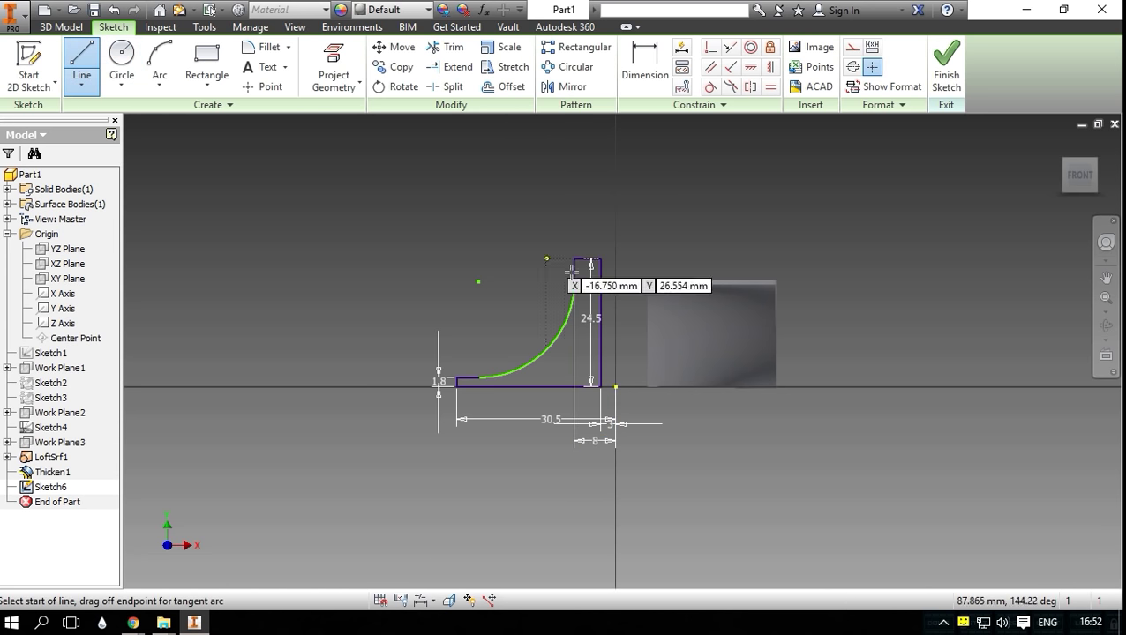
click(615, 387)
click(615, 338)
key(Escape)
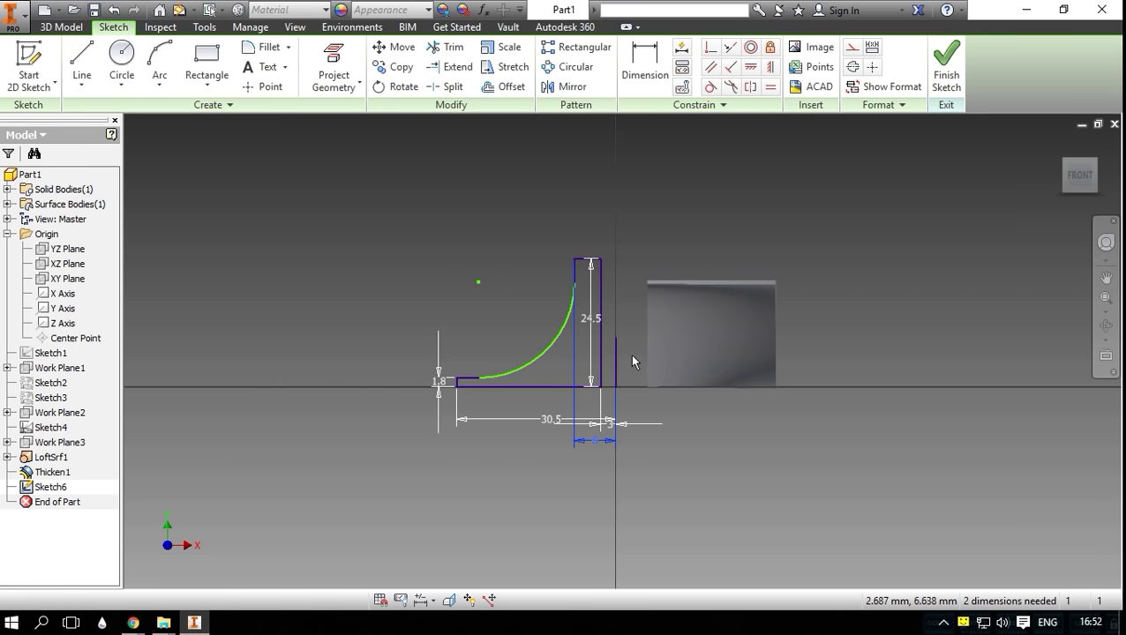
right_click(608, 327)
click(608, 376)
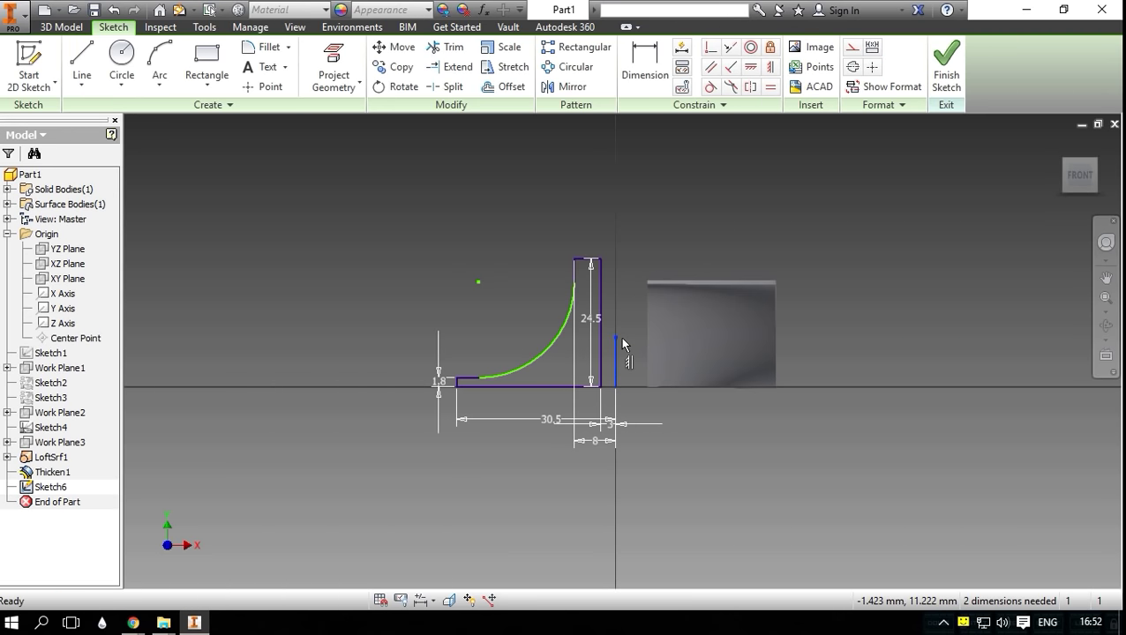
Step: Set the concave arc's radius to 20 mm and revolve the profile a full turn around the centerline as a solid
scroll(621, 337, up, 2)
click(645, 66)
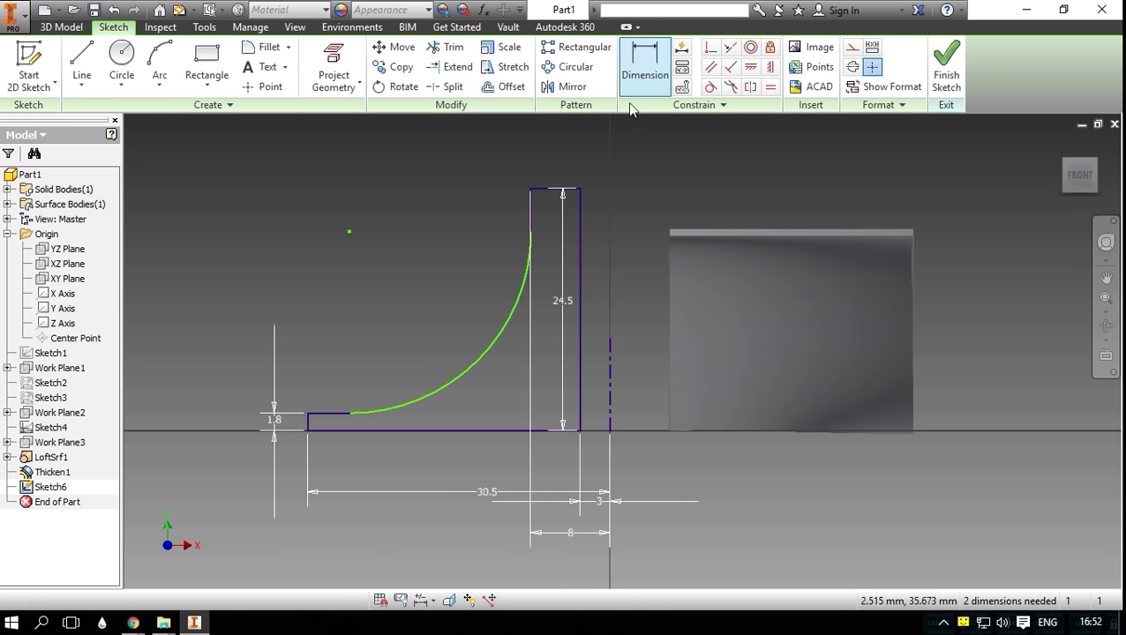
click(499, 341)
click(469, 331)
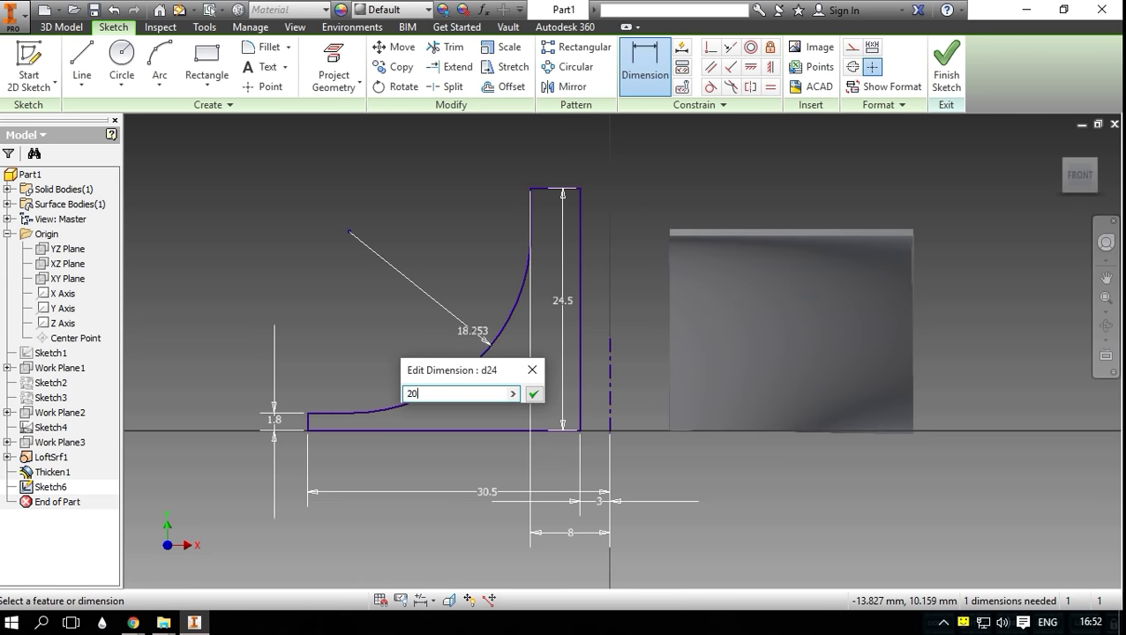
key(Return)
key(Escape)
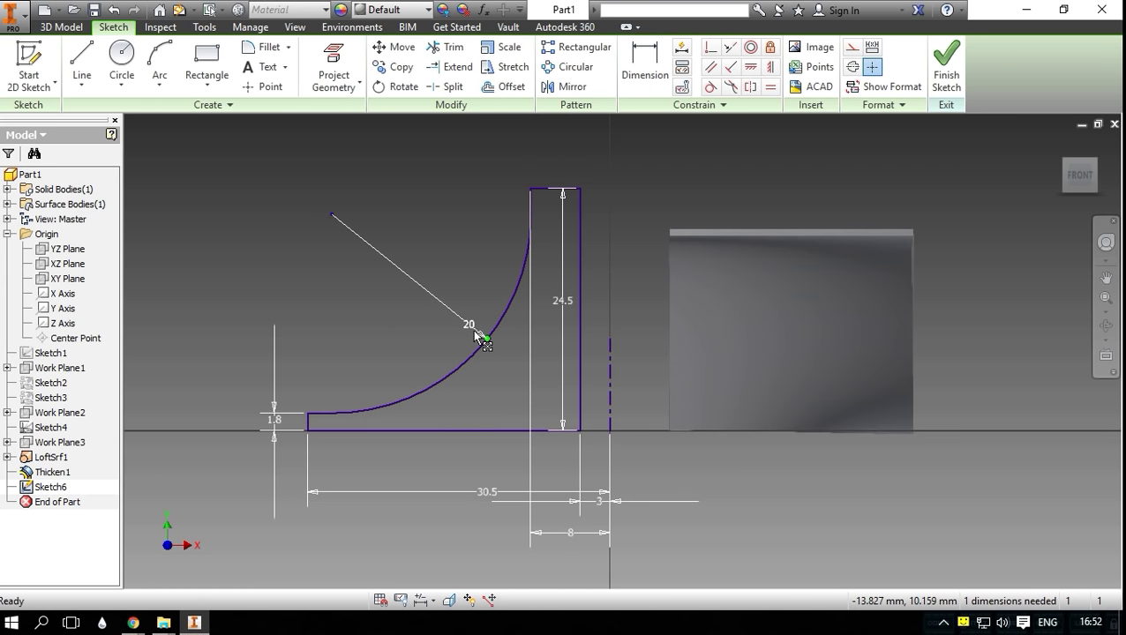
key(r)
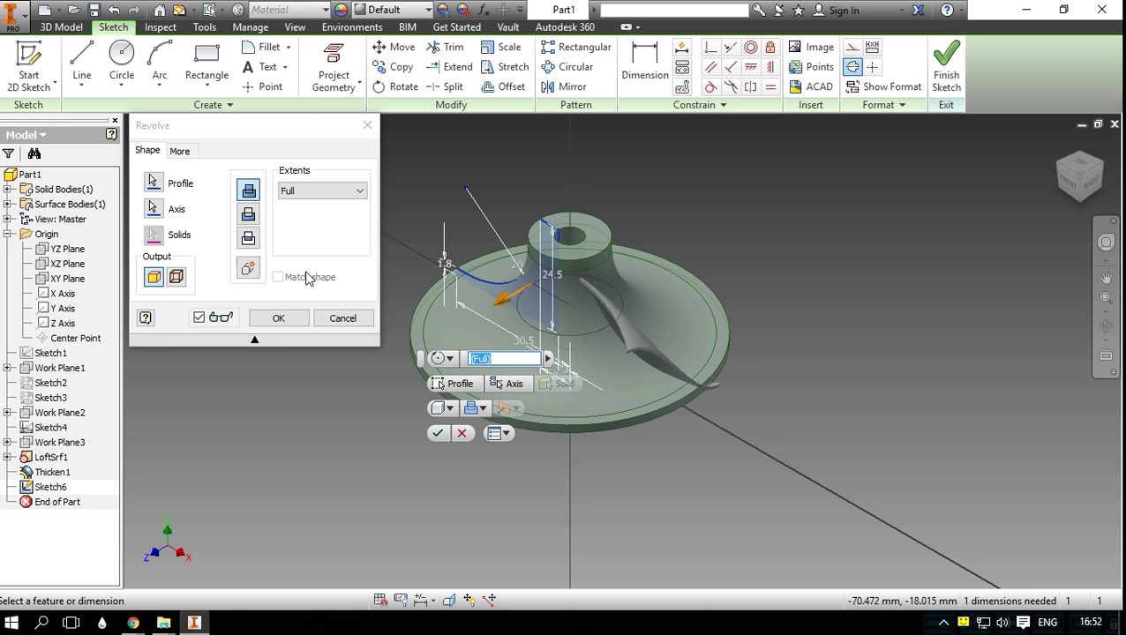
click(282, 317)
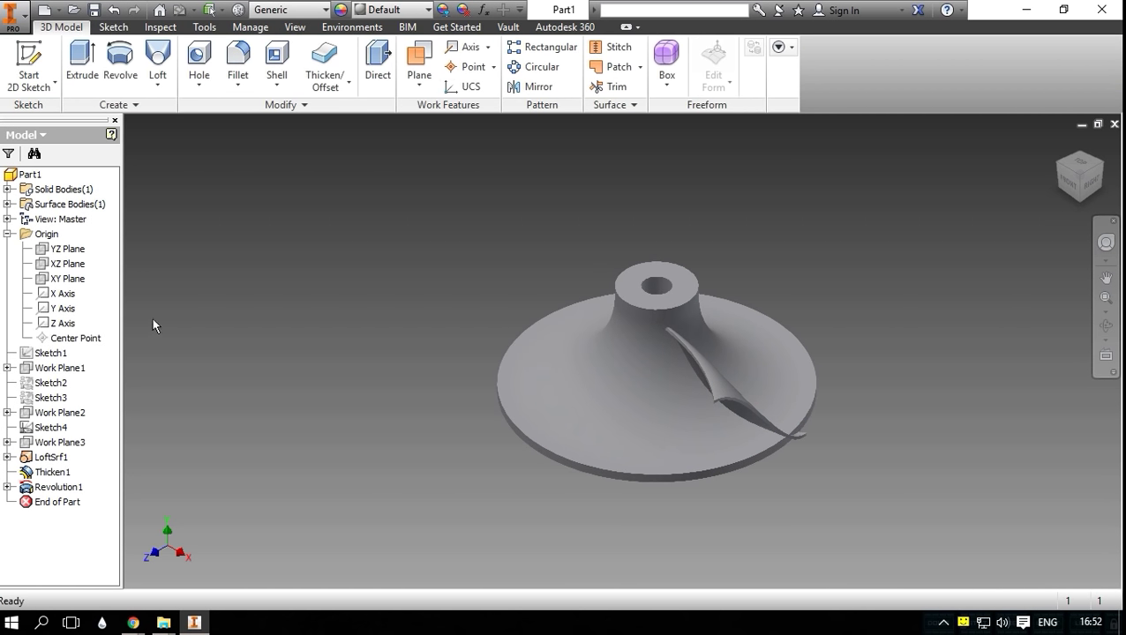
Step: Start a sketch on the YZ Plane with sliced graphics and project the hub's concave arc, base top edge and upper neck edge
click(69, 249)
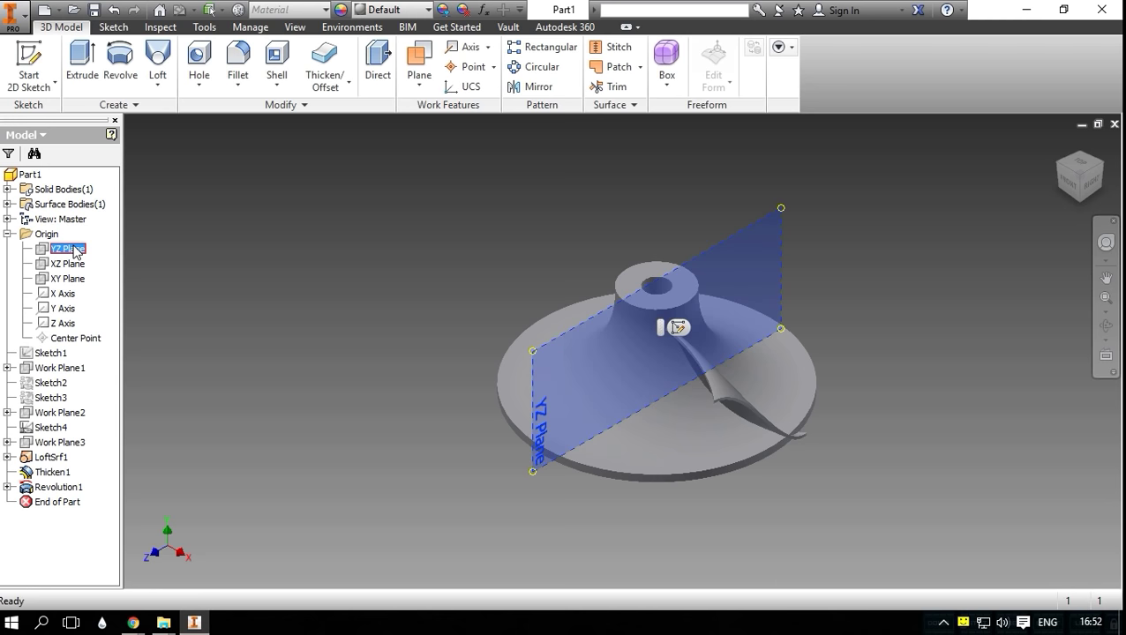
click(683, 333)
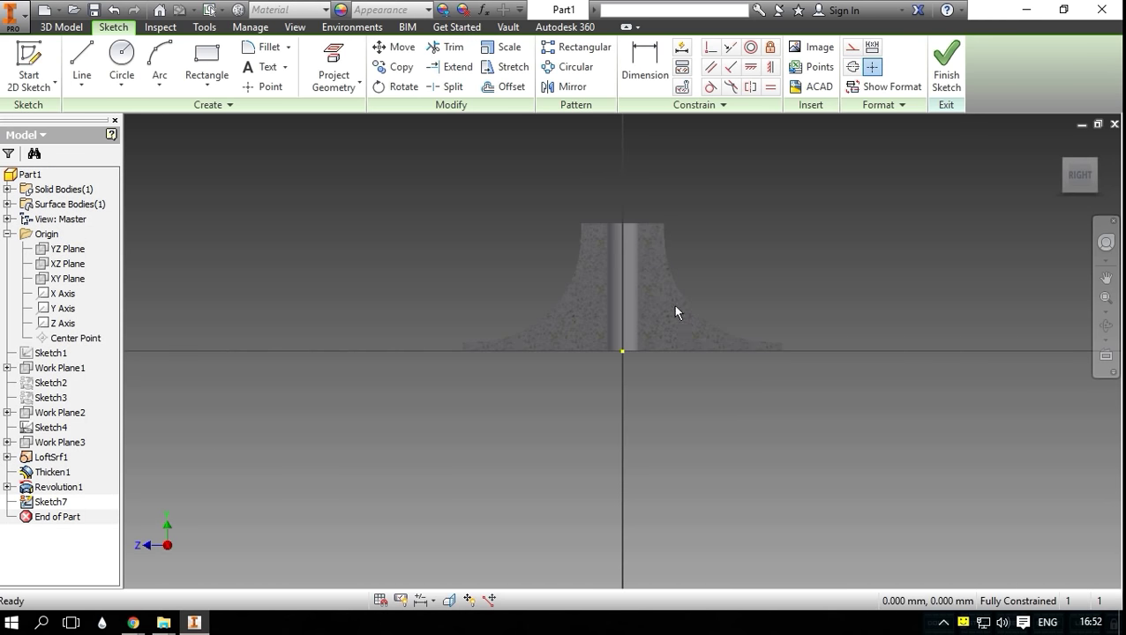
scroll(521, 294, up, 3)
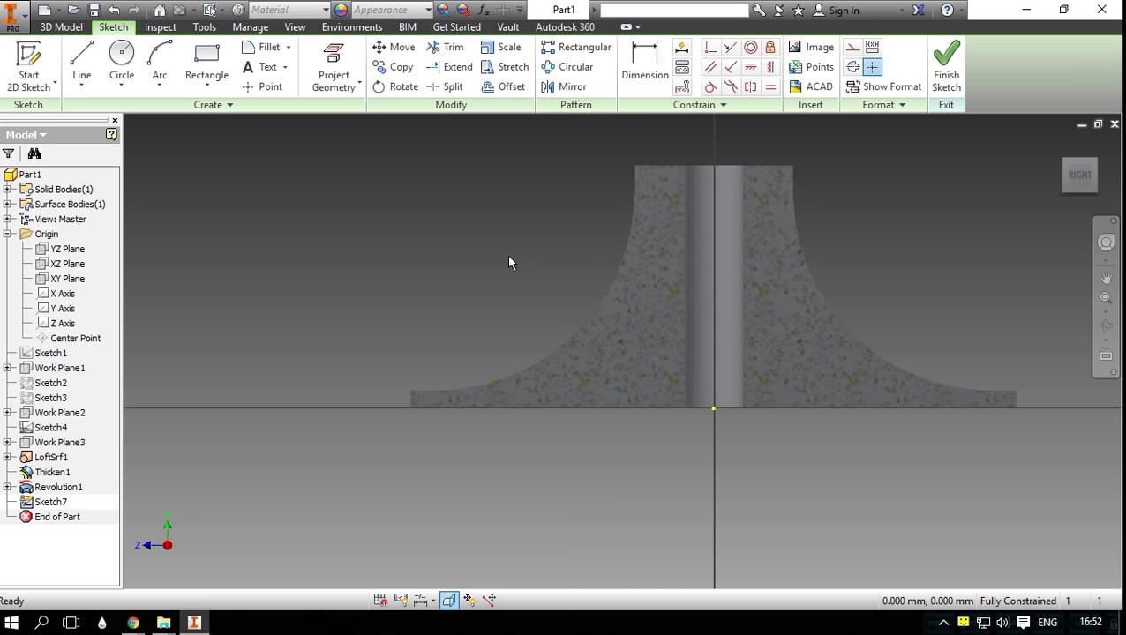
click(333, 67)
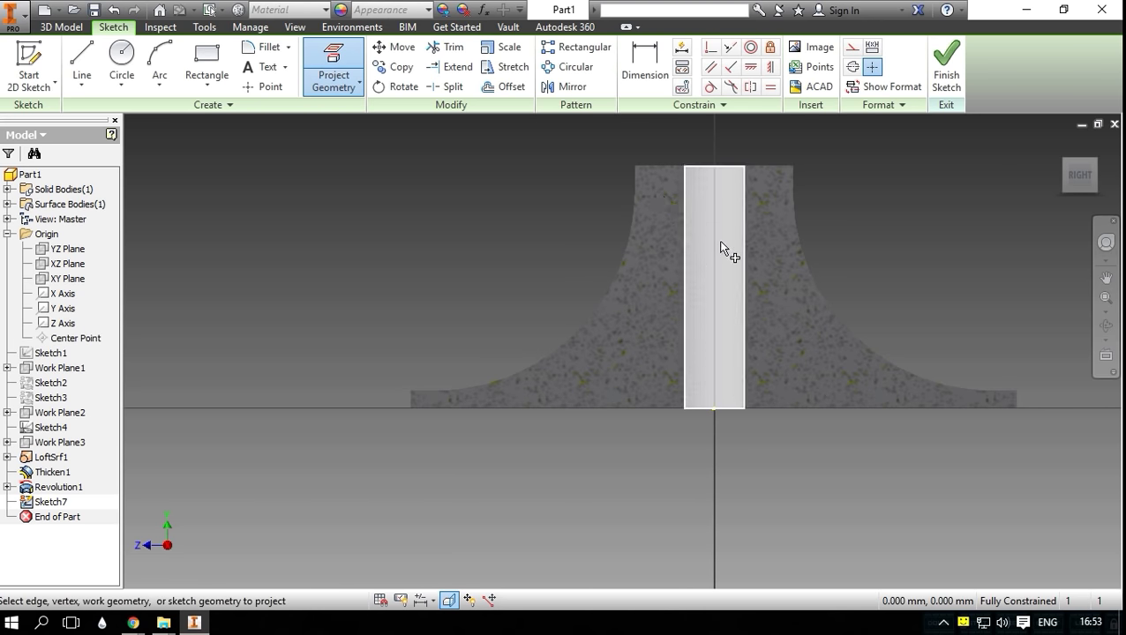
click(635, 247)
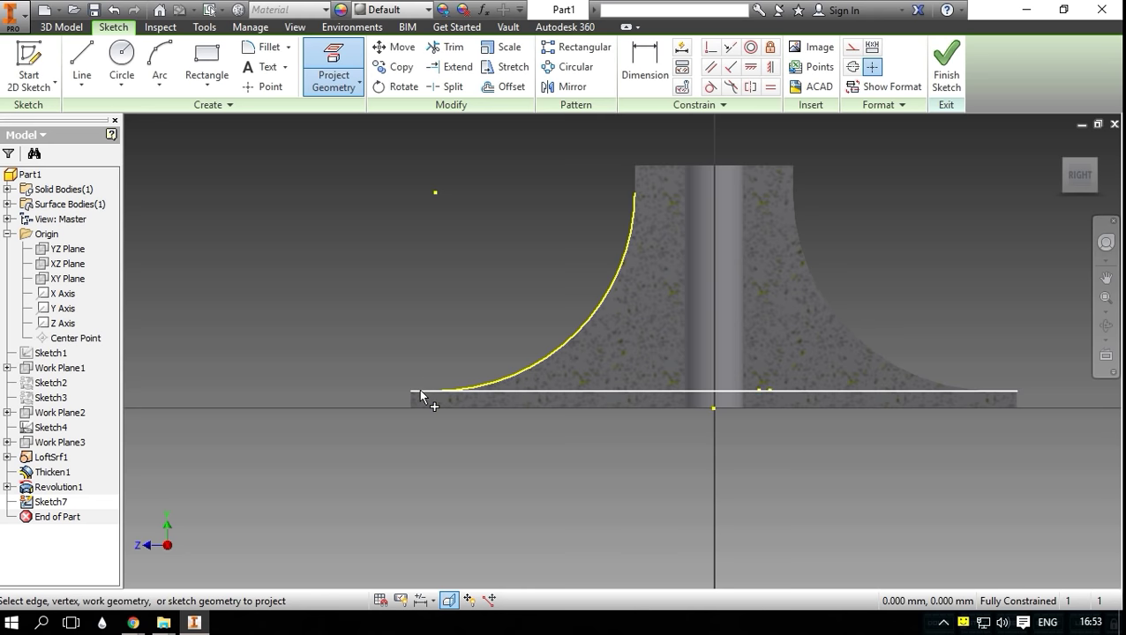
click(421, 392)
click(636, 181)
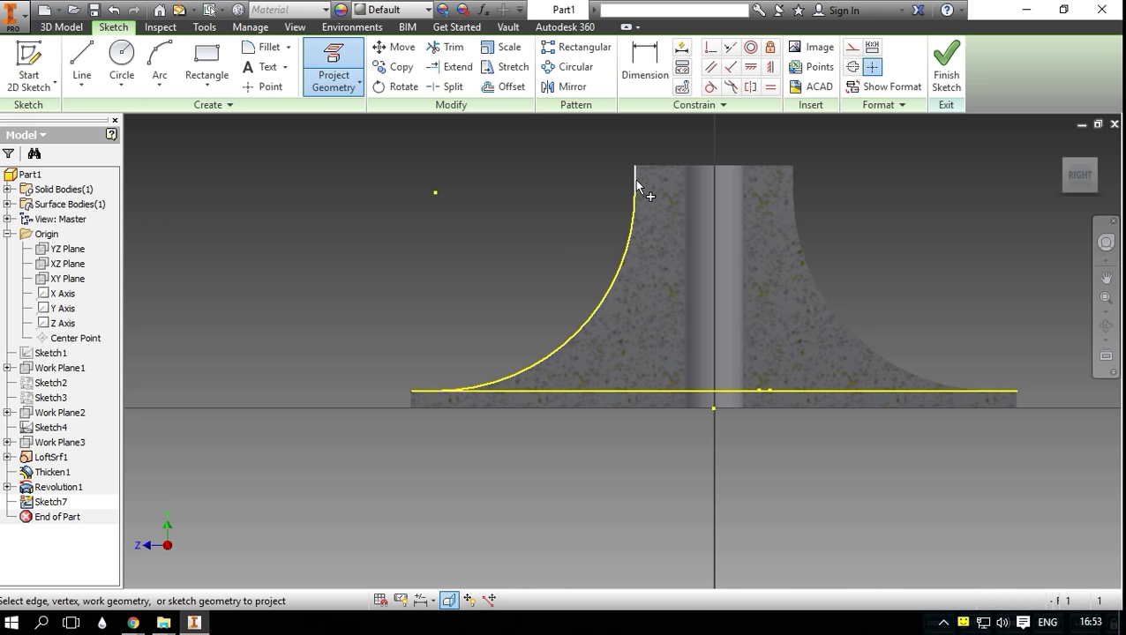
key(Escape)
Step: Draw a 4 mm vertical line up from the base's outer edge, a tangent arc, a vertical line and a horizontal line to the hub
click(81, 66)
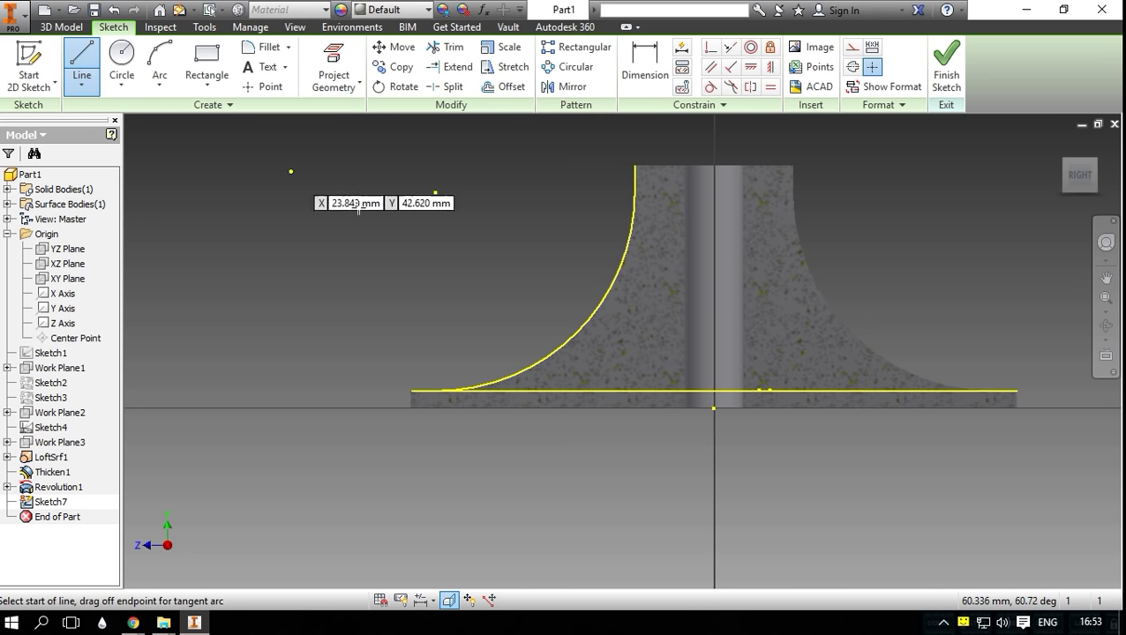
click(411, 390)
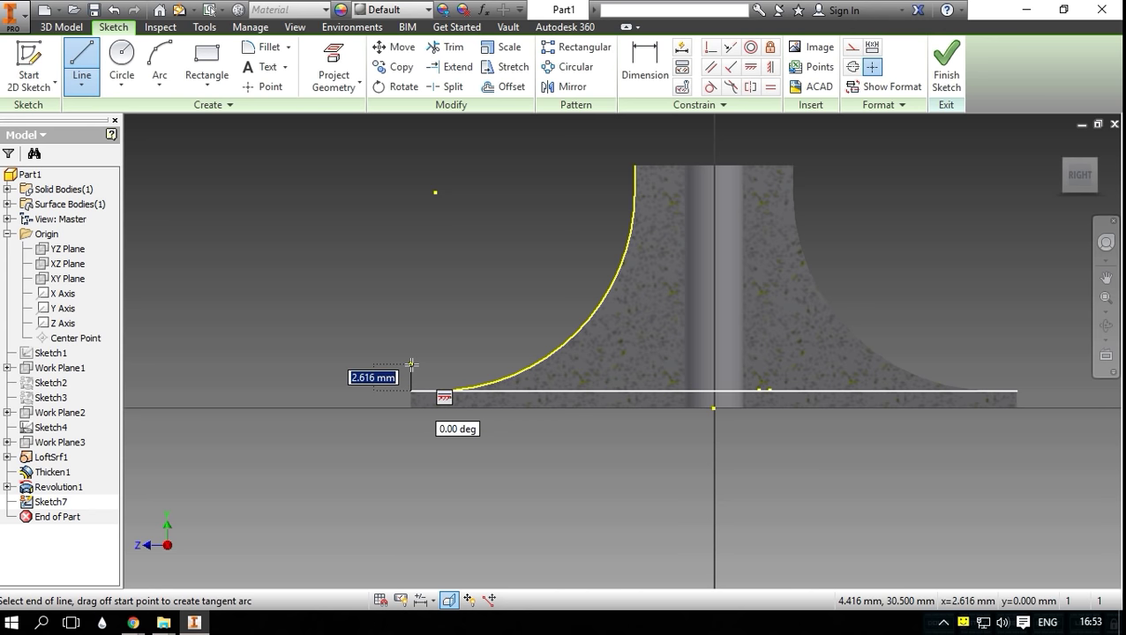
text(4)
key(Return)
drag(411, 351, 467, 294)
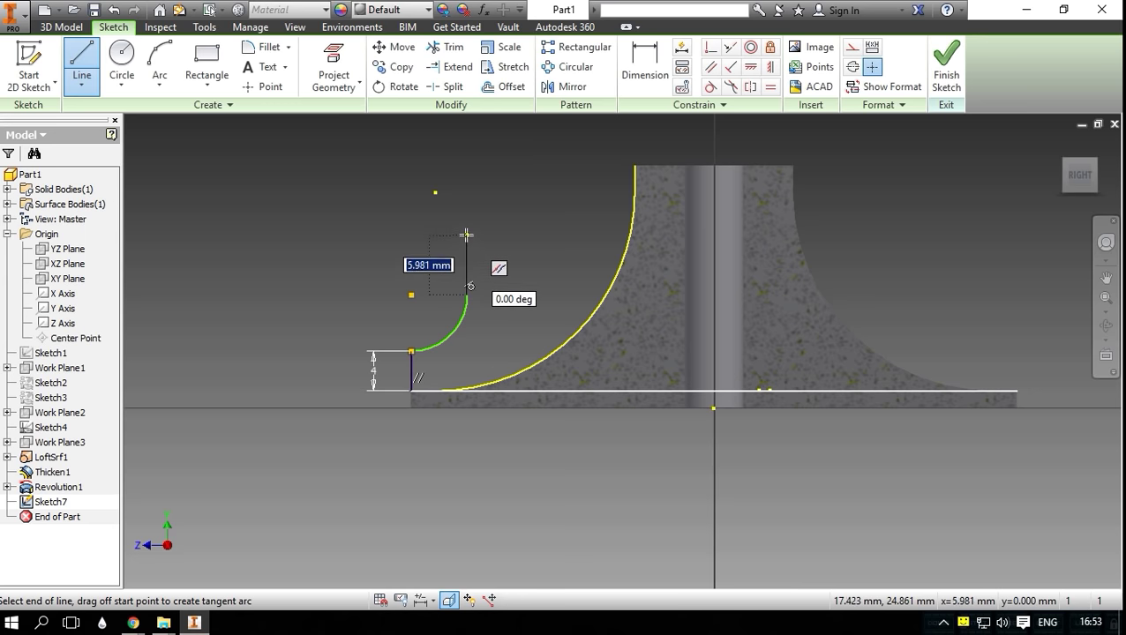
click(632, 208)
click(633, 208)
key(Escape)
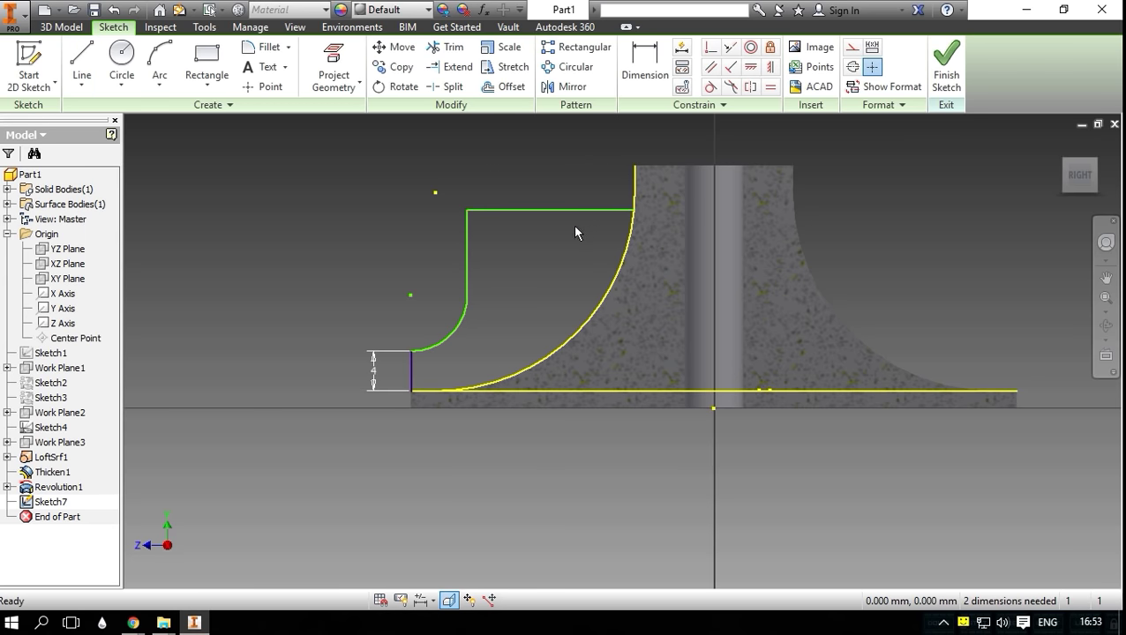
Step: Dimension the upper horizontal line 20 mm above the base's top edge and the small tangent arc with a 5 mm radius
key(d)
click(545, 210)
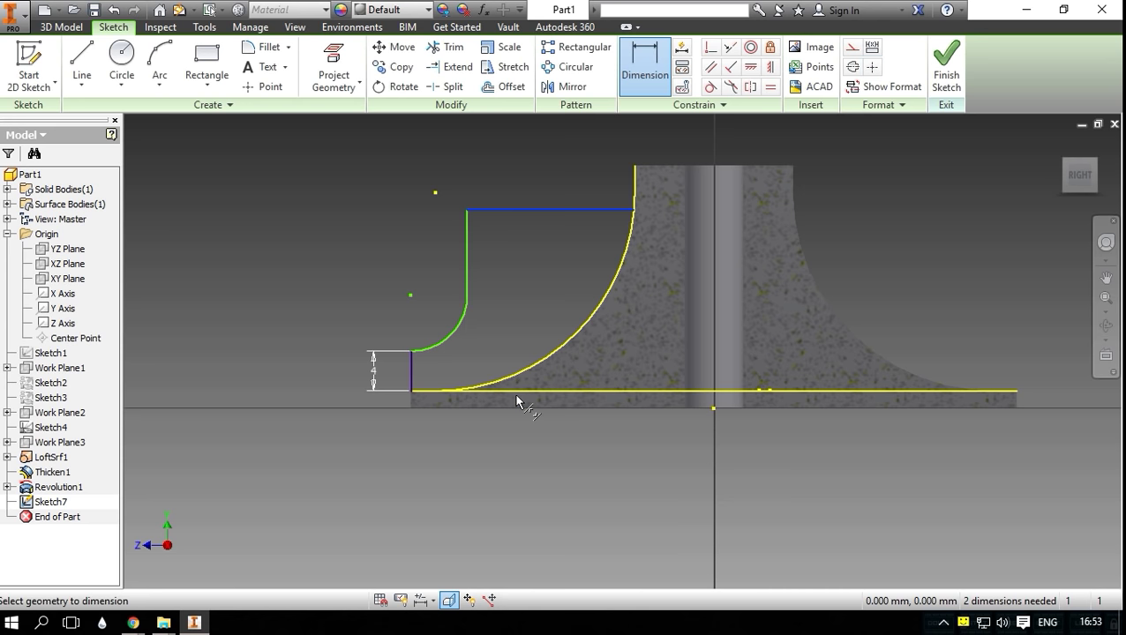
click(522, 391)
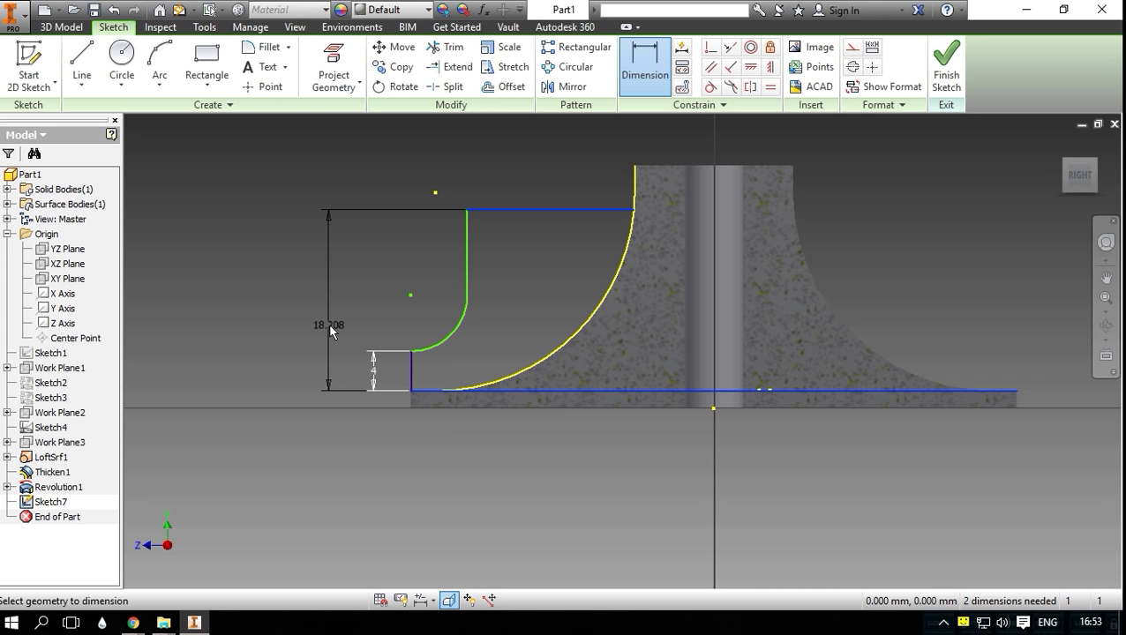
click(328, 325)
text(20)
key(Return)
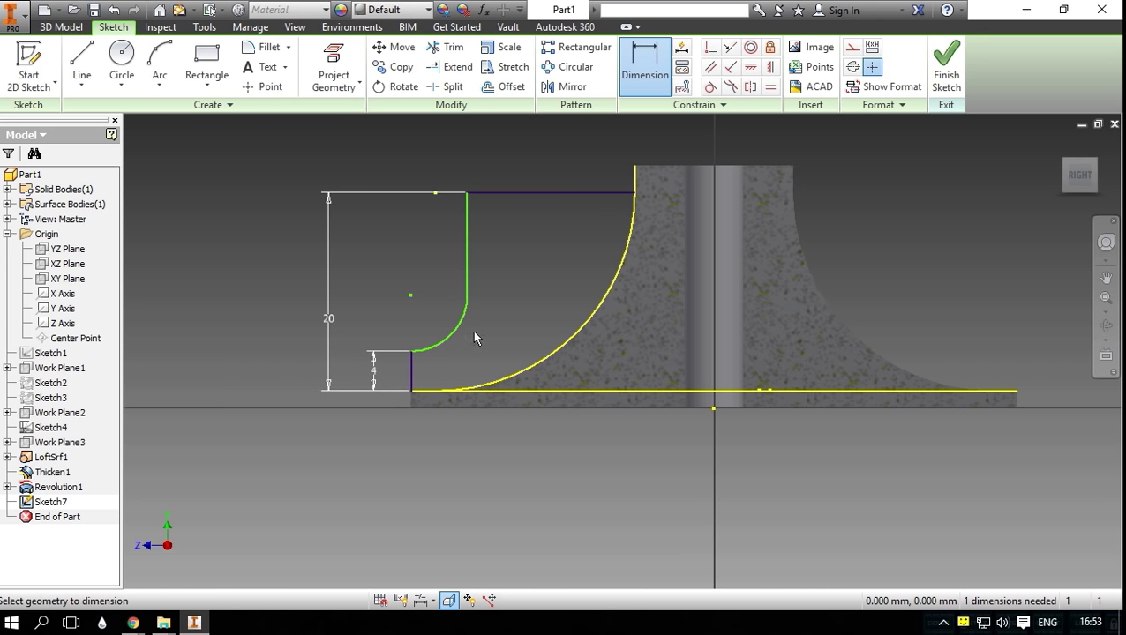
click(455, 331)
click(448, 323)
key(Return)
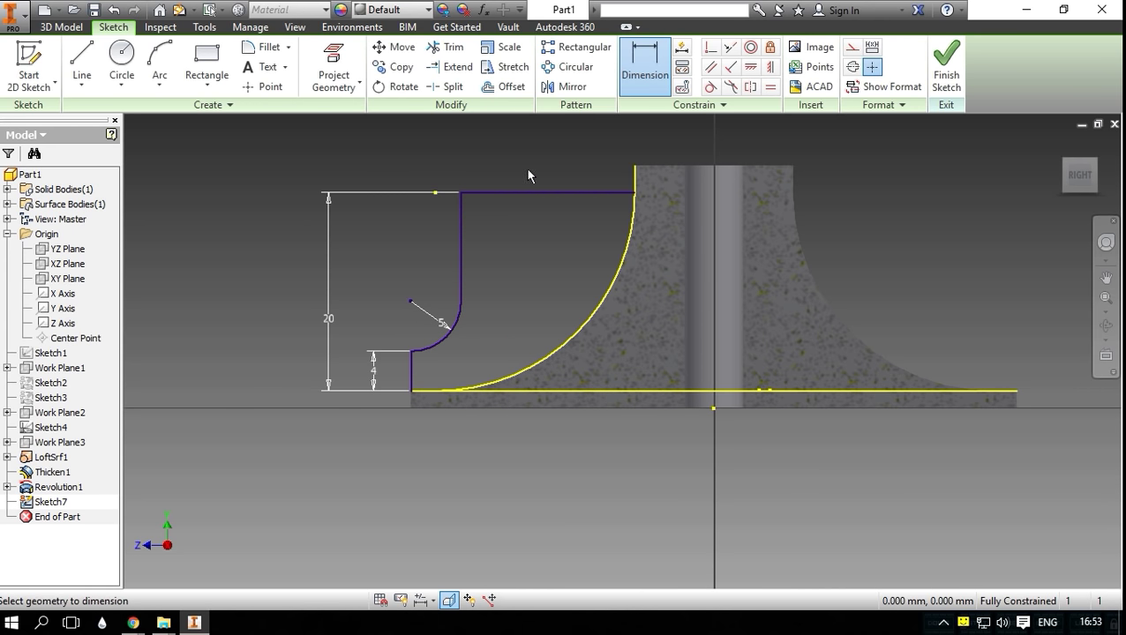
key(Escape)
Step: Draw a short vertical line from the foot of the 4 mm line to the base's bottom outer corner
click(82, 60)
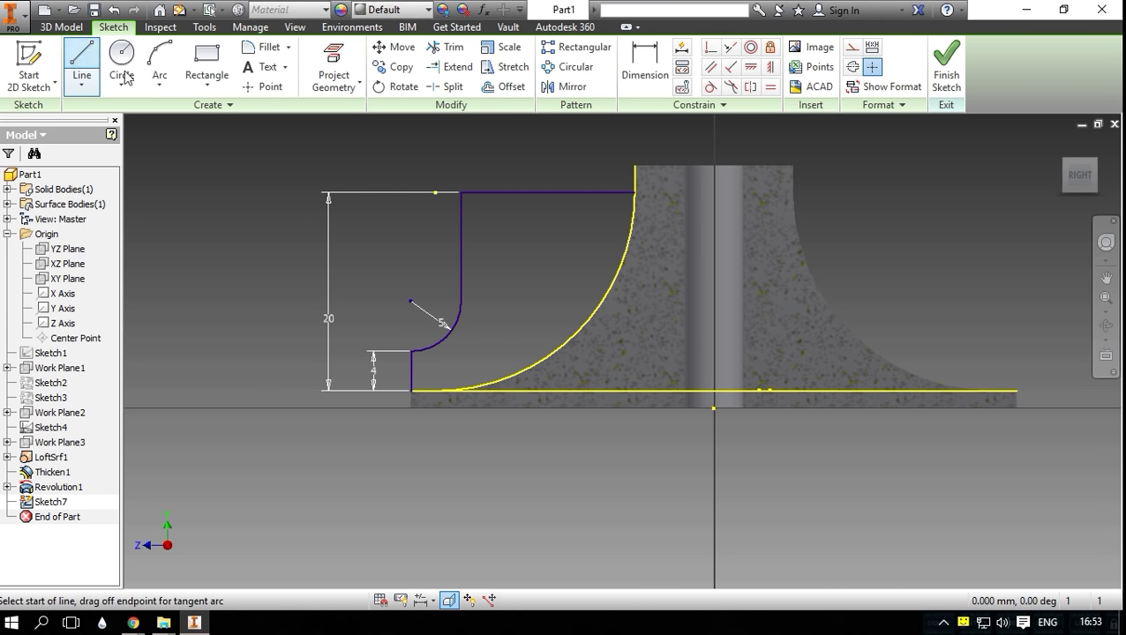
click(411, 389)
click(413, 407)
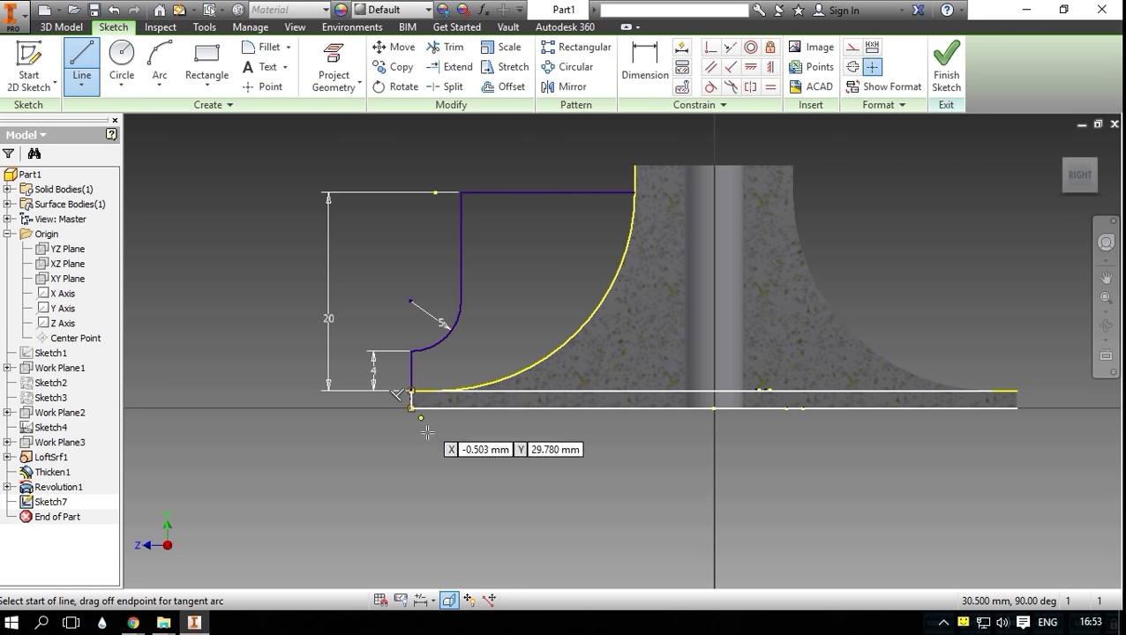
key(Escape)
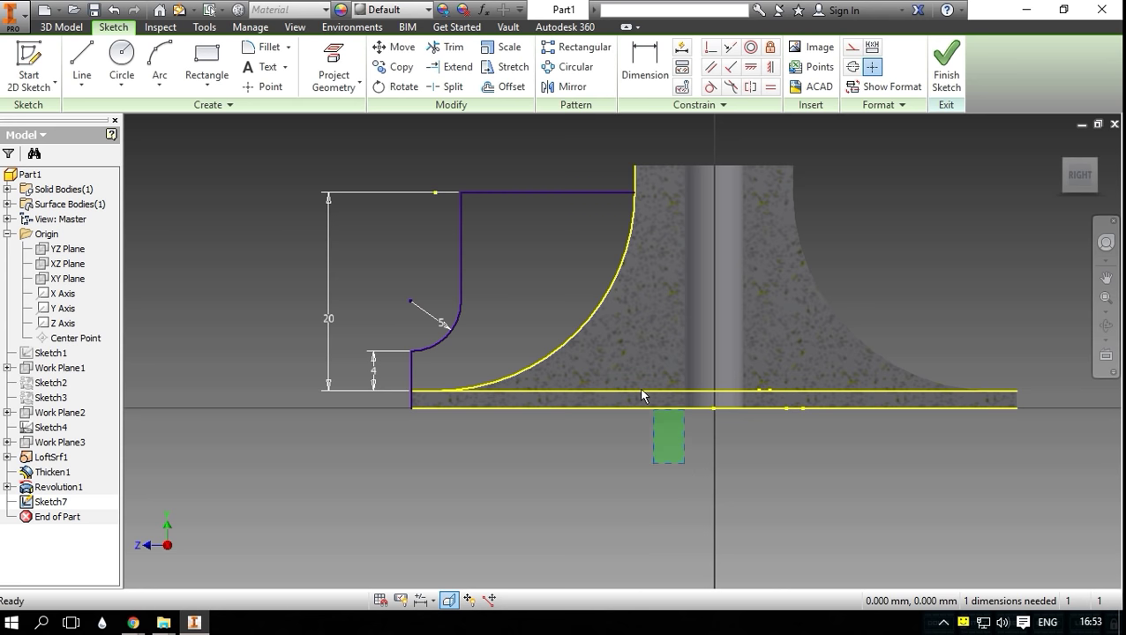
Step: Convert the projected concave arc and the projected base edges to construction geometry
drag(641, 395, 573, 291)
right_click(574, 291)
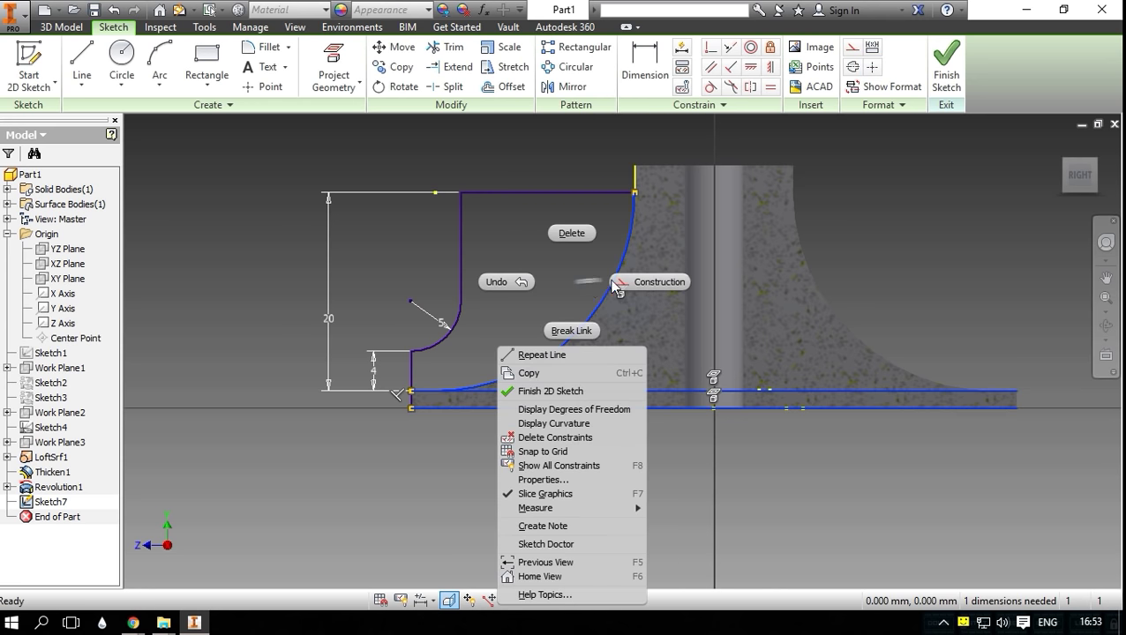
click(631, 281)
Step: Draw a horizontal line along the hub's underside from its bottom outer corner to the origin
click(81, 62)
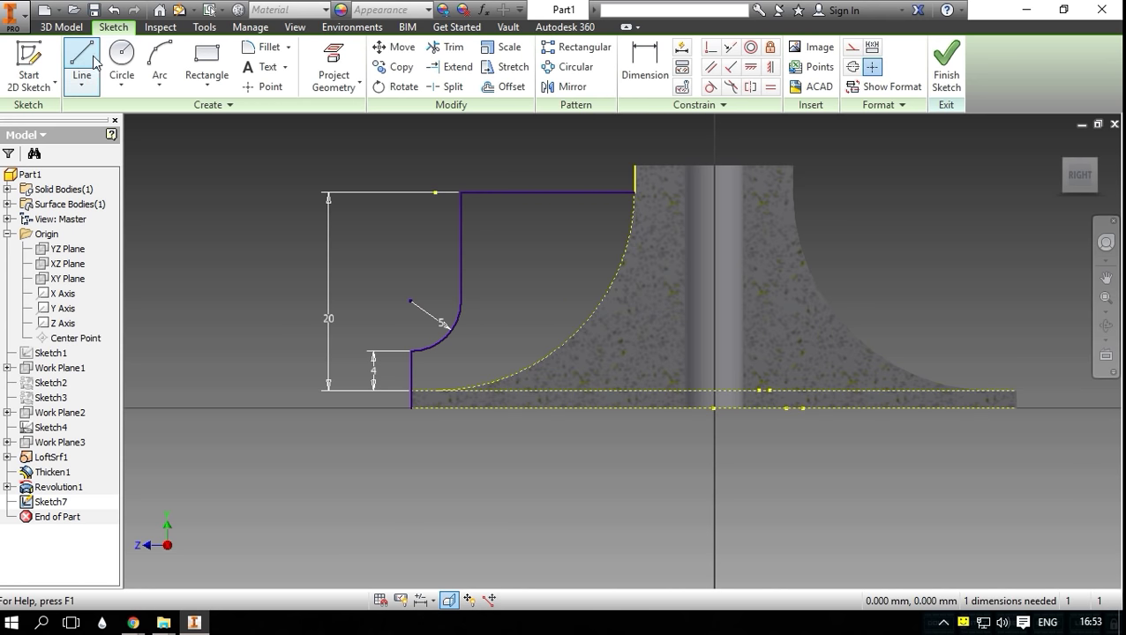
click(411, 408)
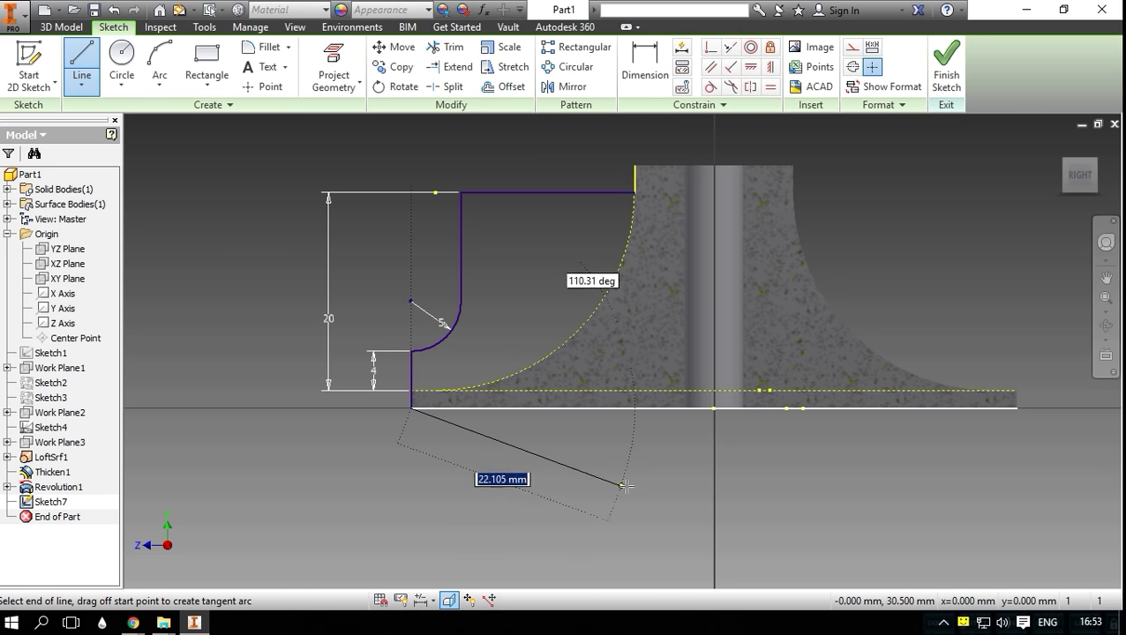
click(715, 407)
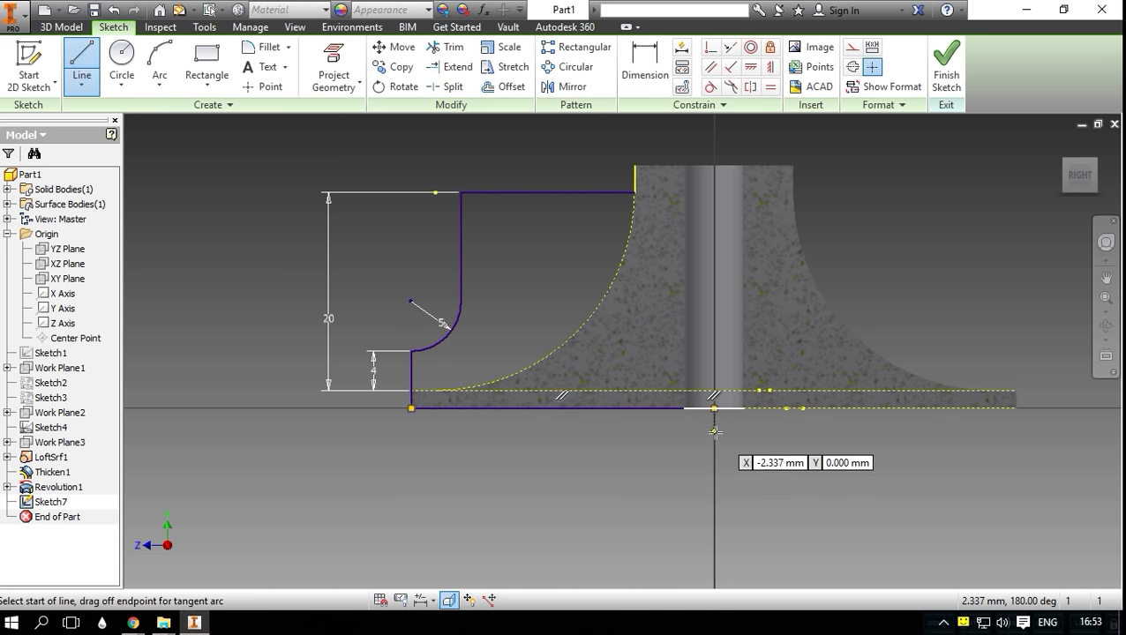
Step: Draw an outer outline from the origin down, out past the base, up to the hub's top level and in to its neck edge
click(715, 407)
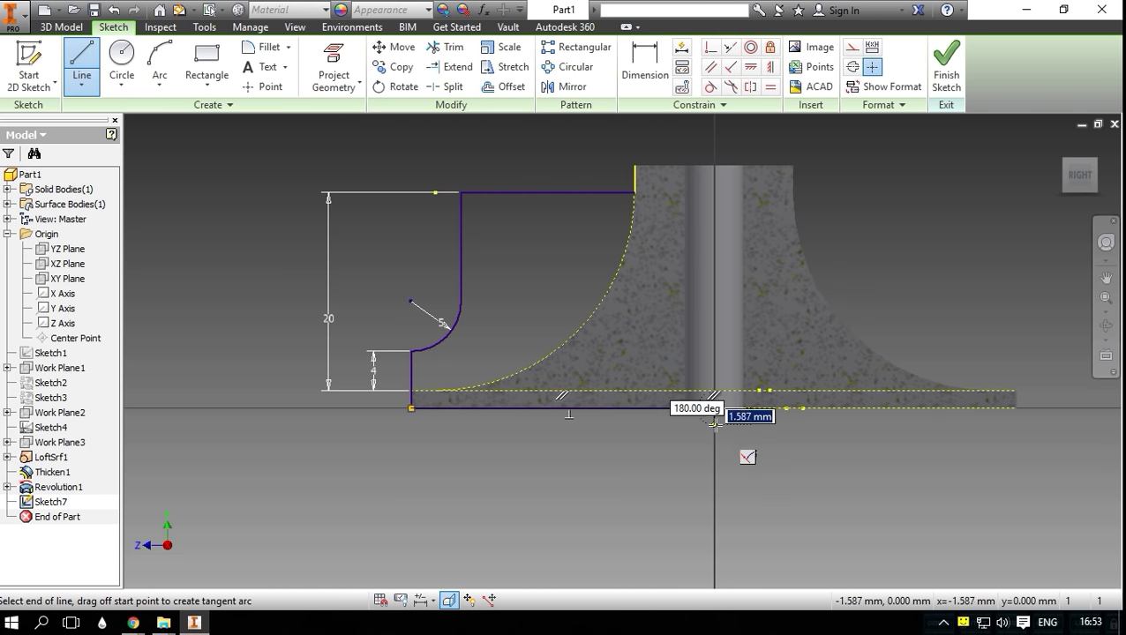
click(347, 425)
click(347, 166)
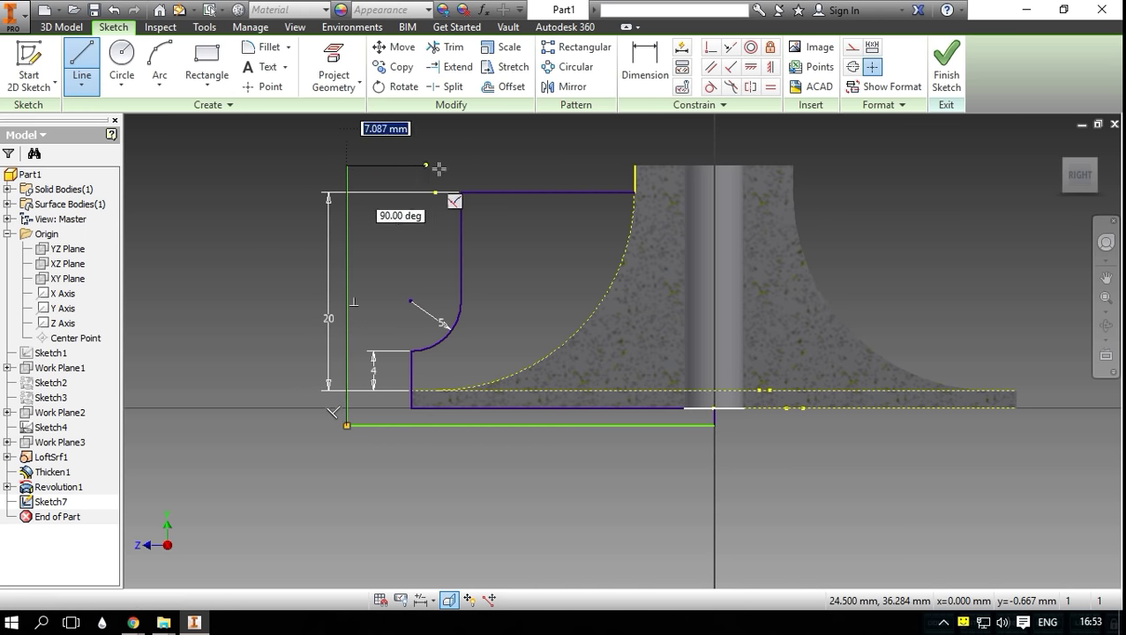
click(635, 166)
key(Escape)
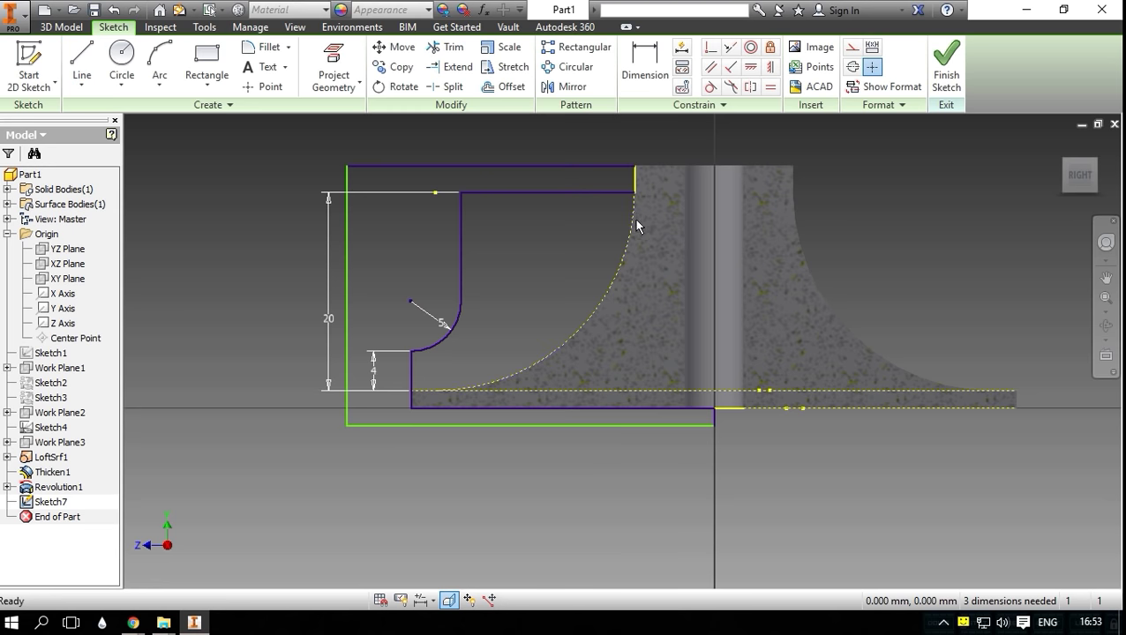
Step: Draw a vertical centerline up from the origin along the bore's axis and convert the projected short bottom edge of the bore to construction geometry
scroll(636, 225, up, 1)
scroll(635, 175, down, 2)
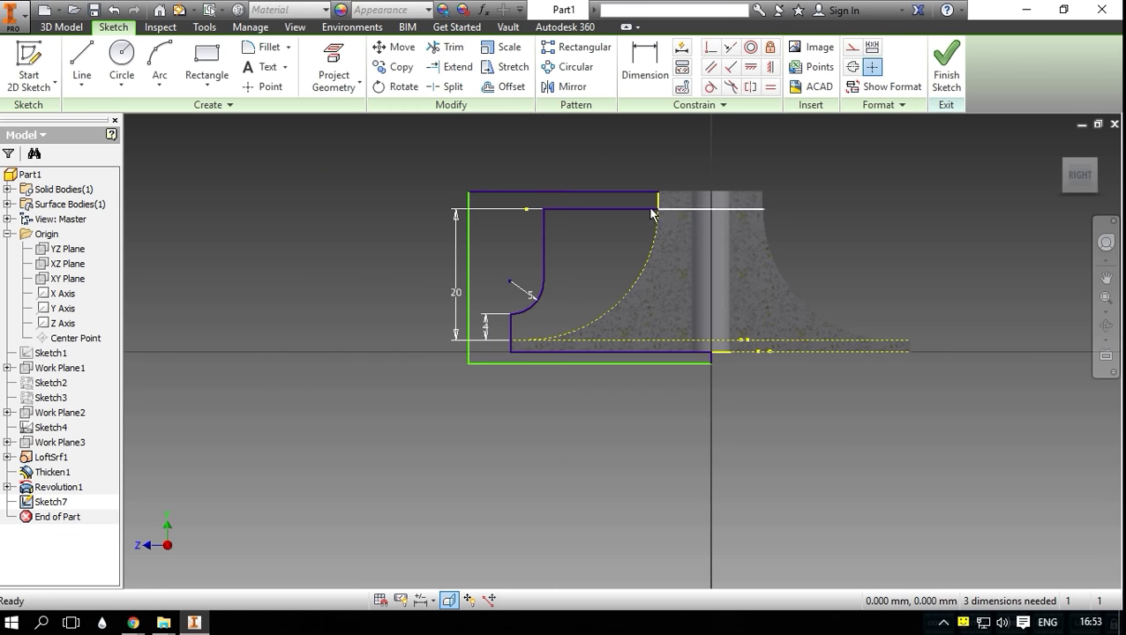
click(82, 63)
click(710, 352)
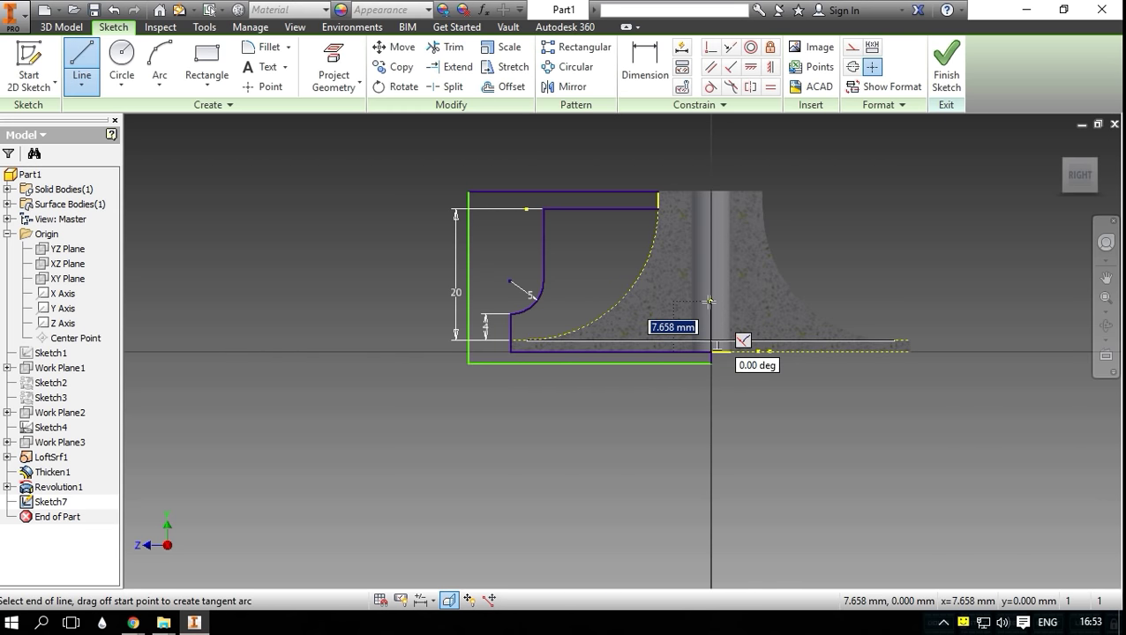
click(728, 351)
key(Escape)
scroll(718, 316, up, 4)
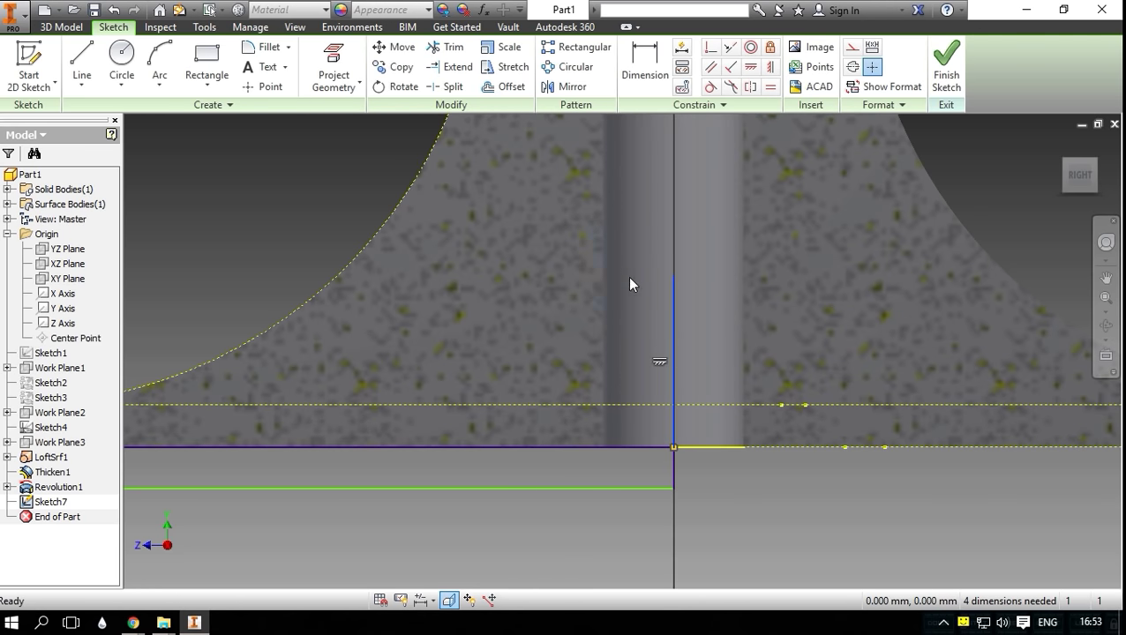
right_click(578, 277)
click(579, 287)
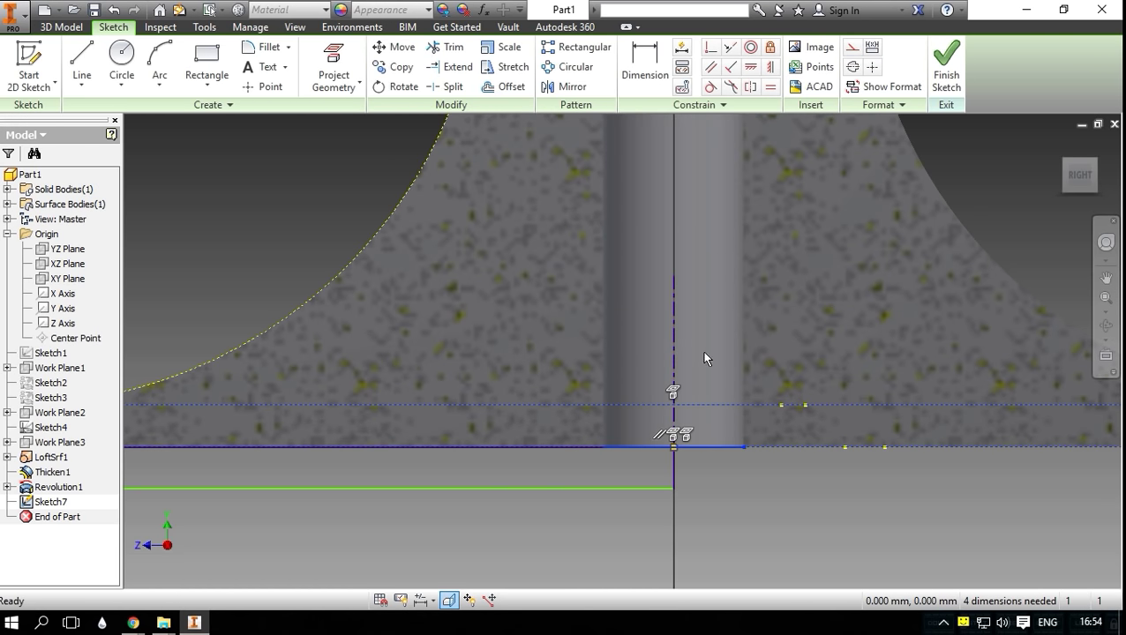
right_click(707, 303)
click(788, 295)
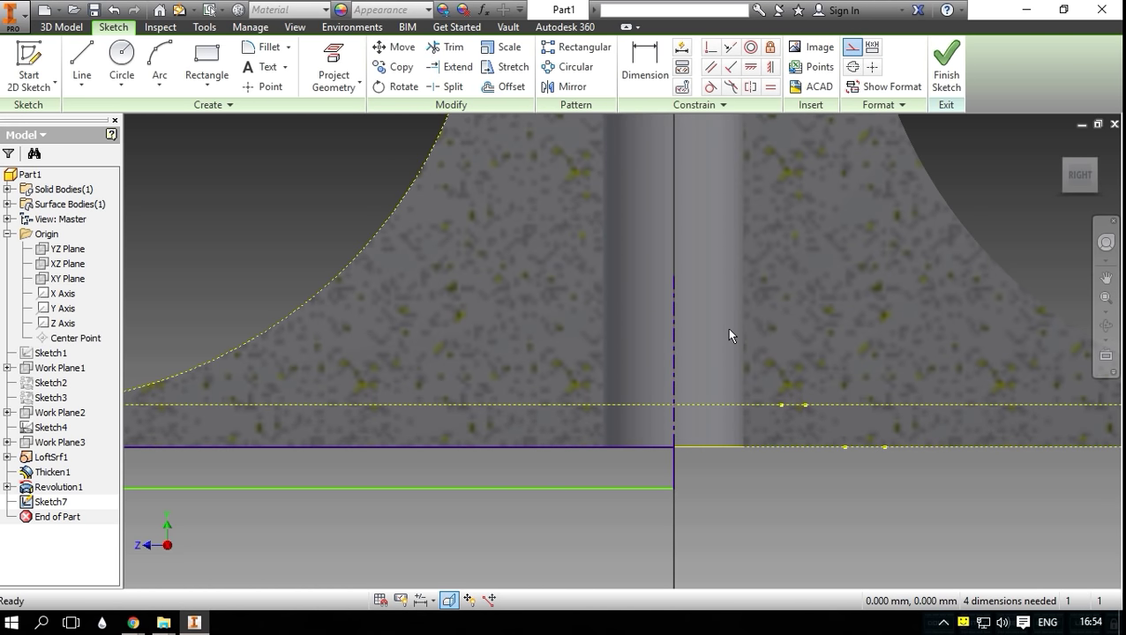
key(F6)
key(r)
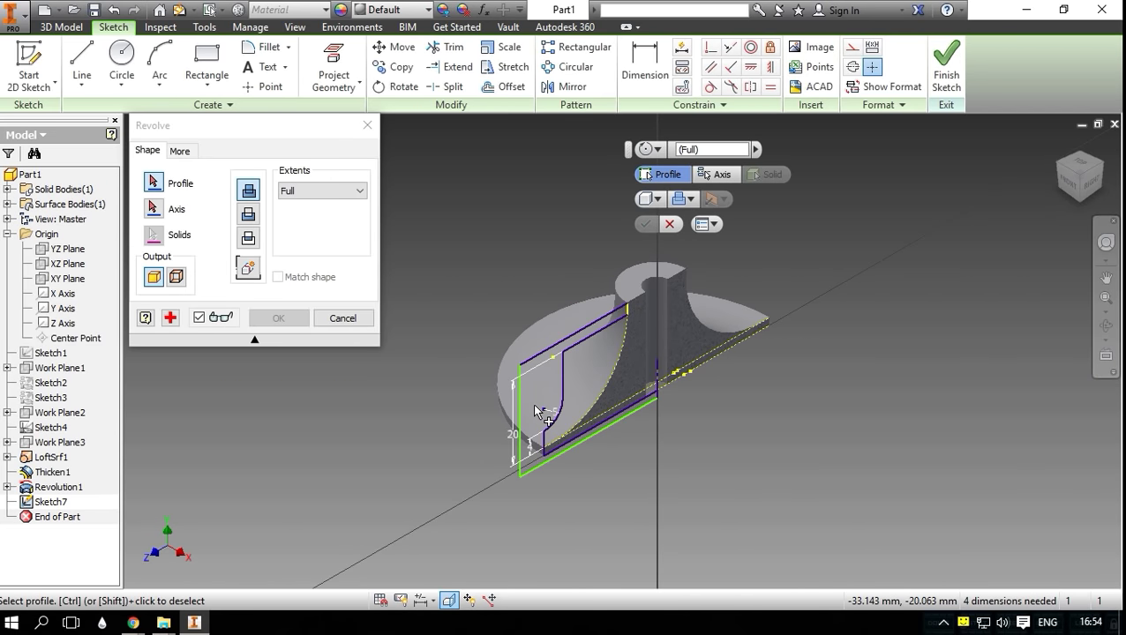
key(Escape)
Step: Close the outline with a short vertical line along the hub's neck edge, joining the upper horizontal line to the one below
scroll(538, 406, up, 3)
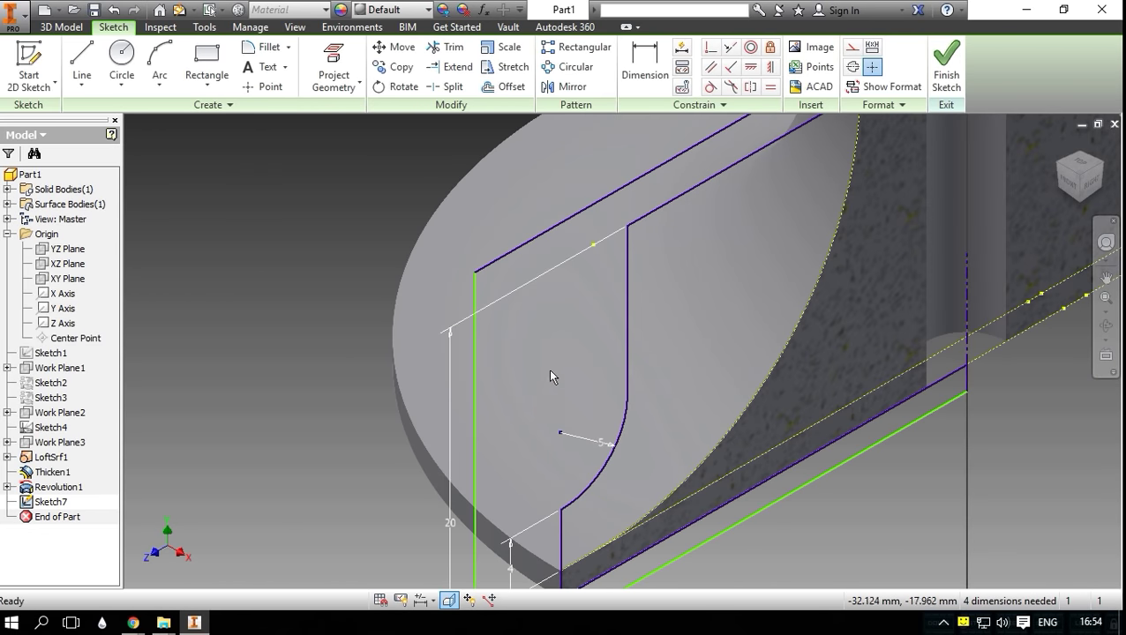
mouse_move(551, 374)
middle_down()
mouse_move(383, 548)
mouse_move(314, 573)
middle_up()
click(83, 63)
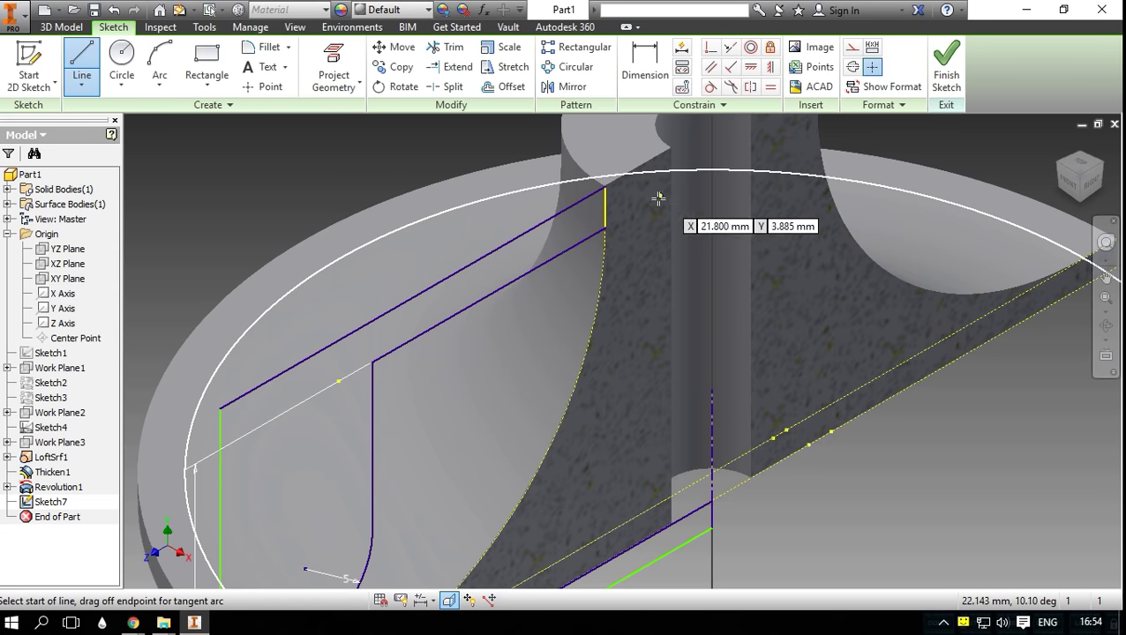
click(1087, 188)
scroll(627, 308, up, 5)
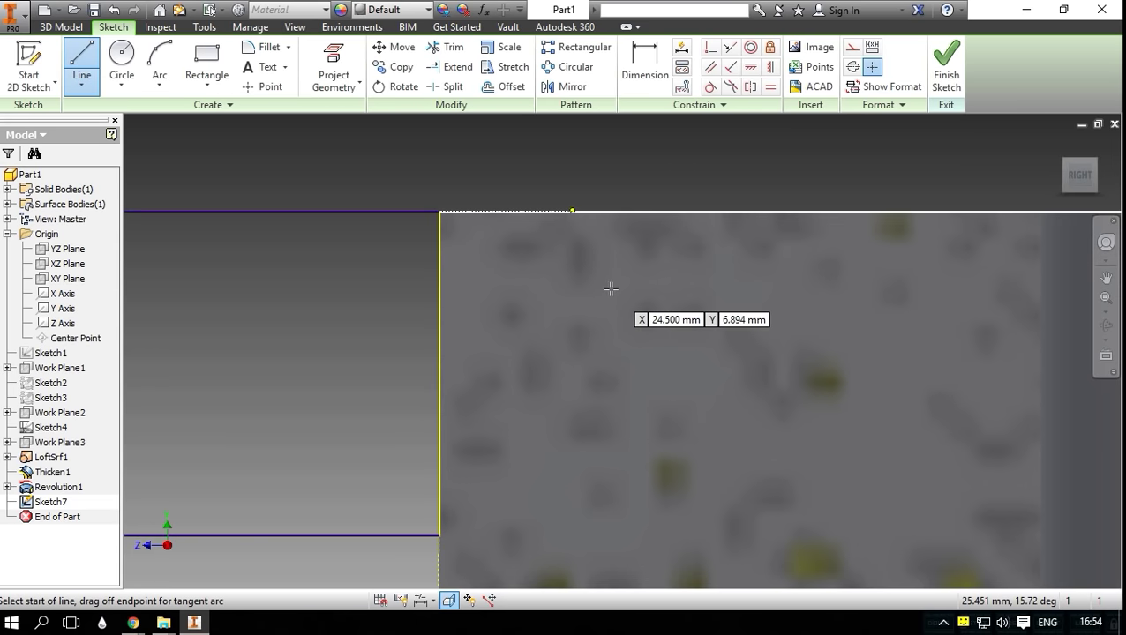
click(439, 212)
click(441, 534)
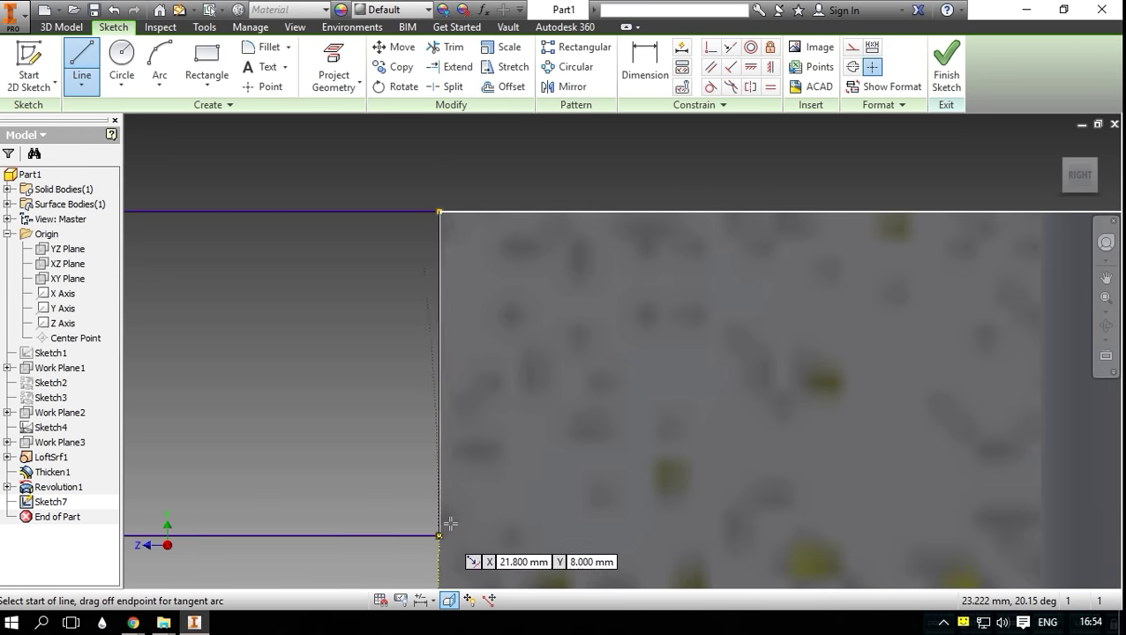
right_click(578, 389)
click(633, 385)
Step: Revolve the closed profile a full turn around the centerline as a cut
key(F6)
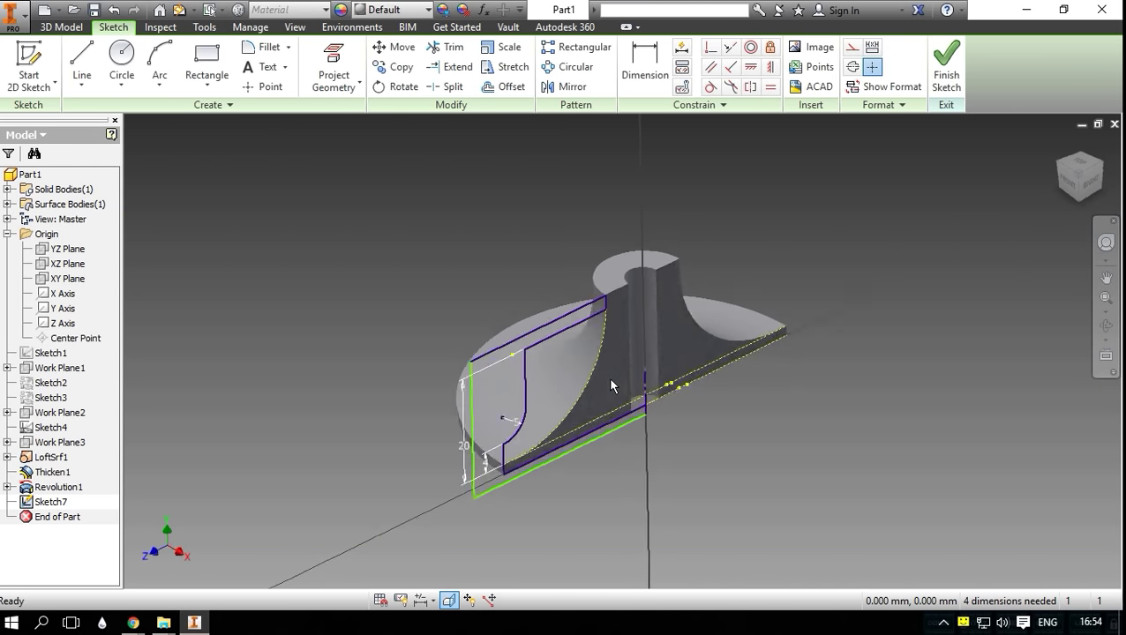
key(r)
click(252, 215)
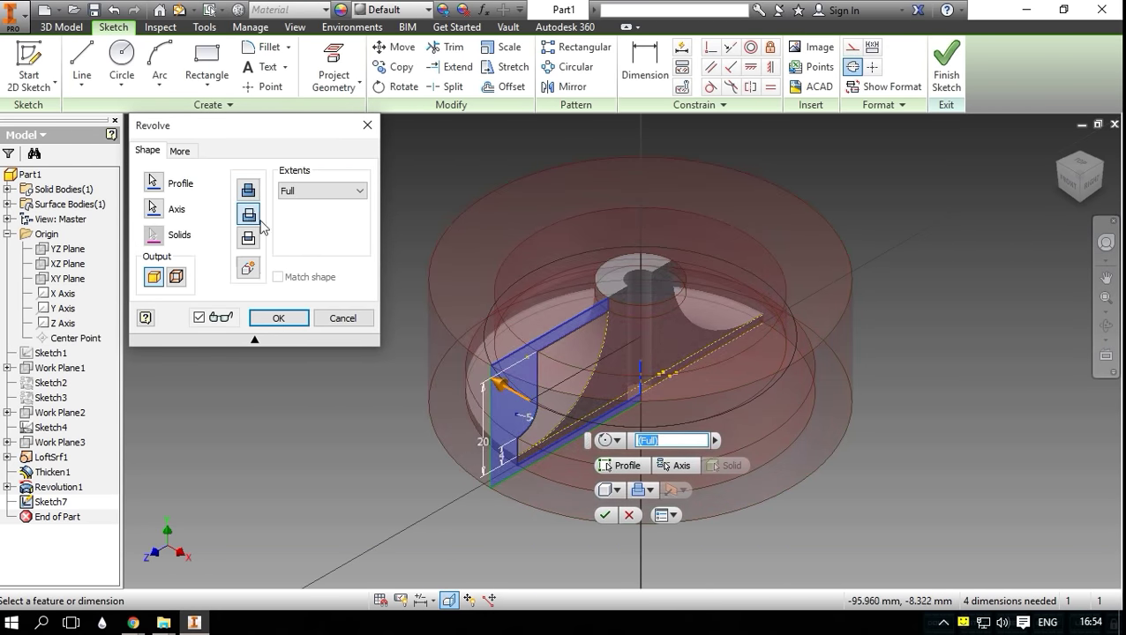
click(278, 319)
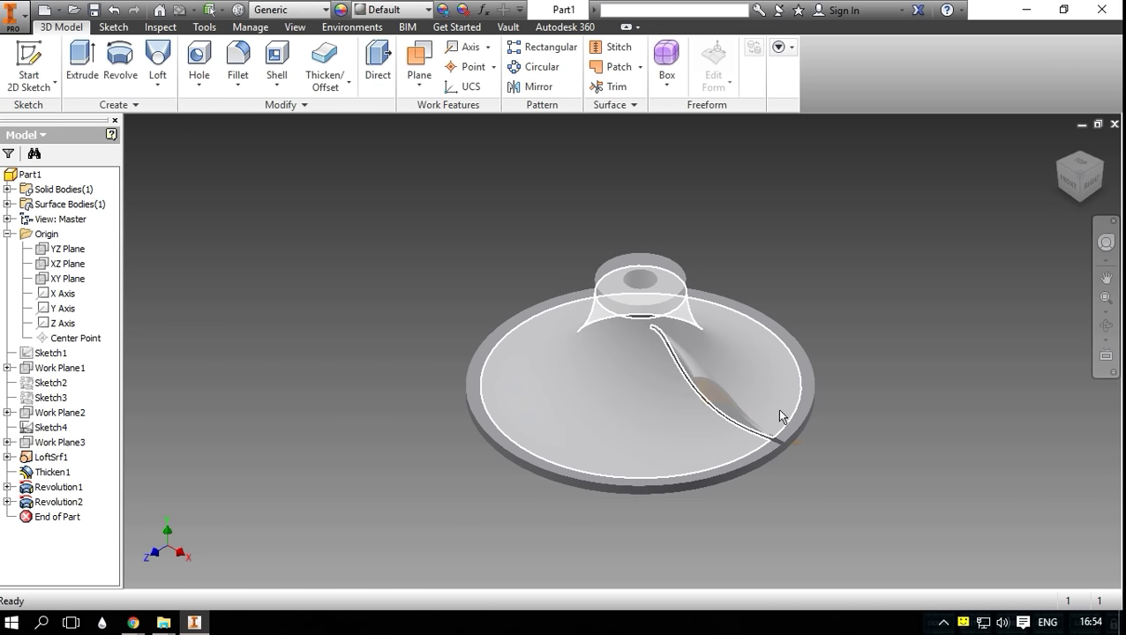
Step: Hide the blade's loft surface LoftSrf1
right_click(50, 457)
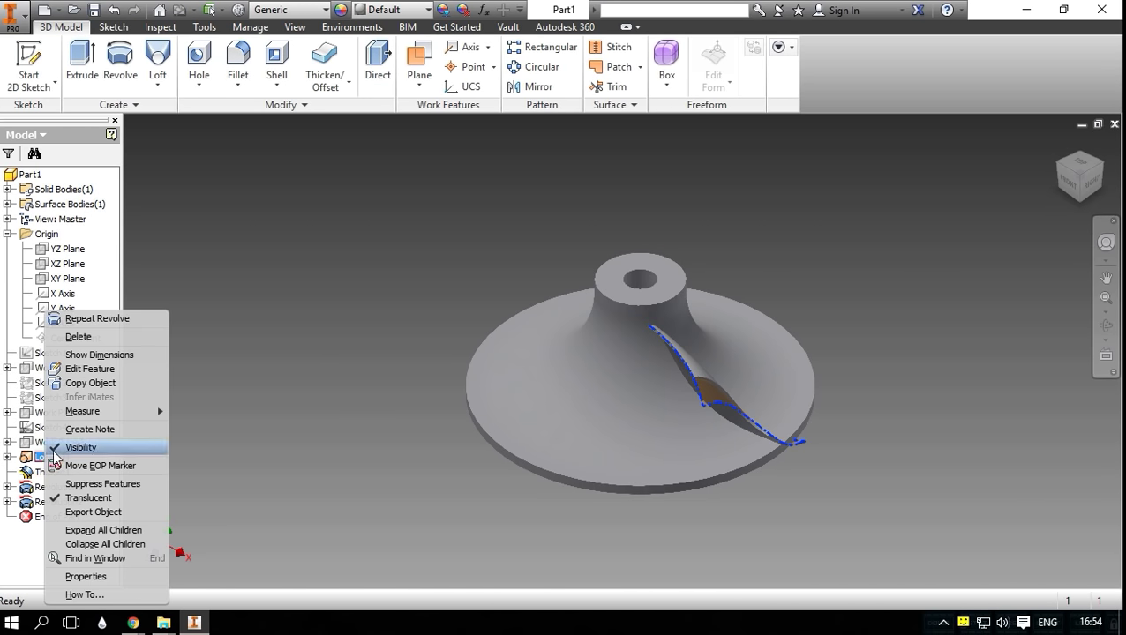
click(97, 447)
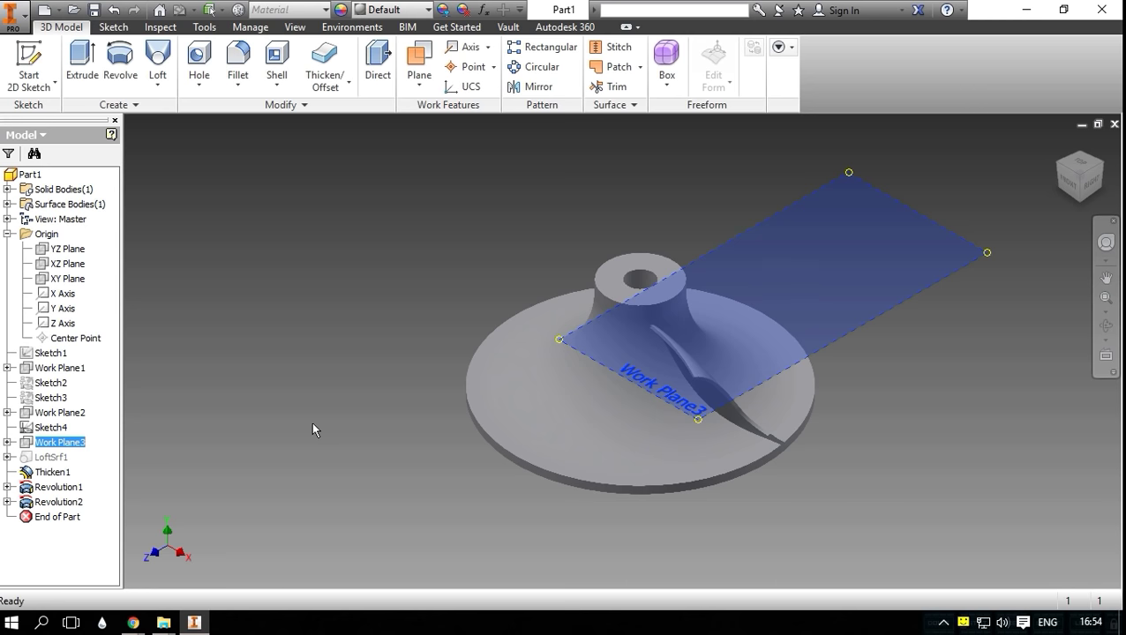
click(311, 422)
Step: Fillet the blade's upper and outer free edges and its joints with the hub on both sides with a 0.3 mm radius
key(f)
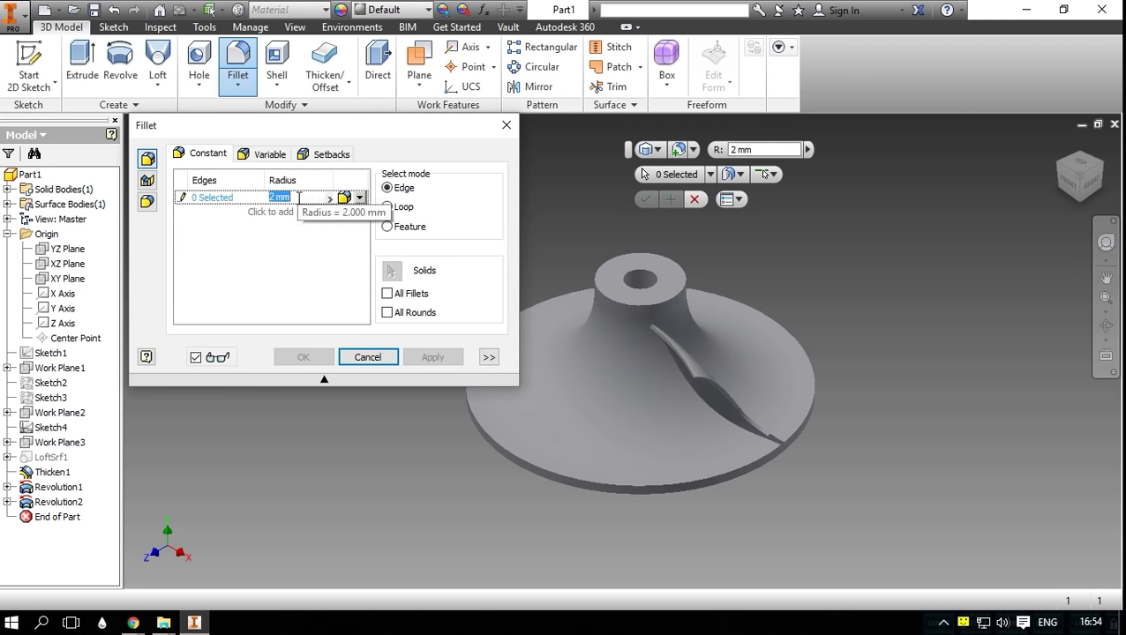
text(3)
scroll(673, 336, up, 5)
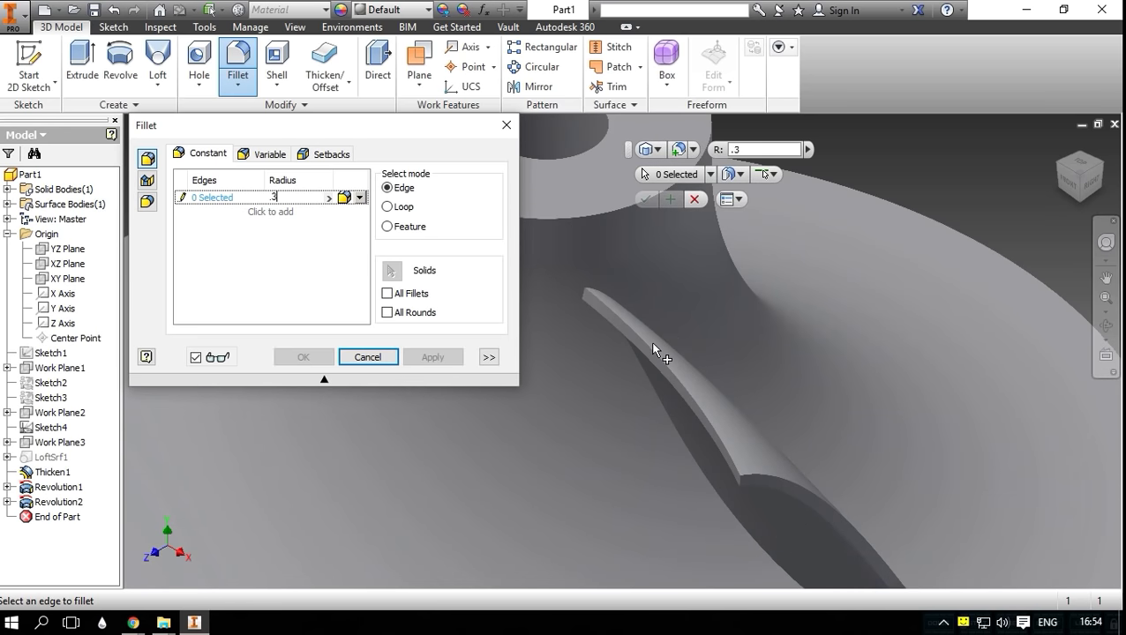
click(654, 351)
click(653, 381)
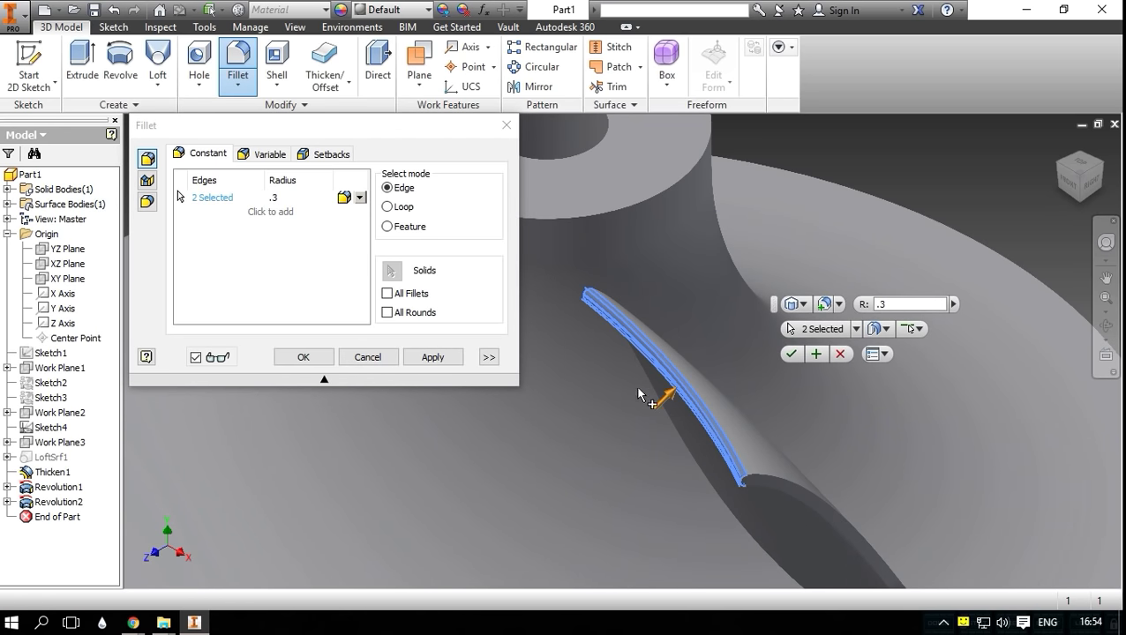
click(712, 488)
shift+middle_drag(868, 382, 706, 404)
shift+middle_drag(805, 539, 439, 468)
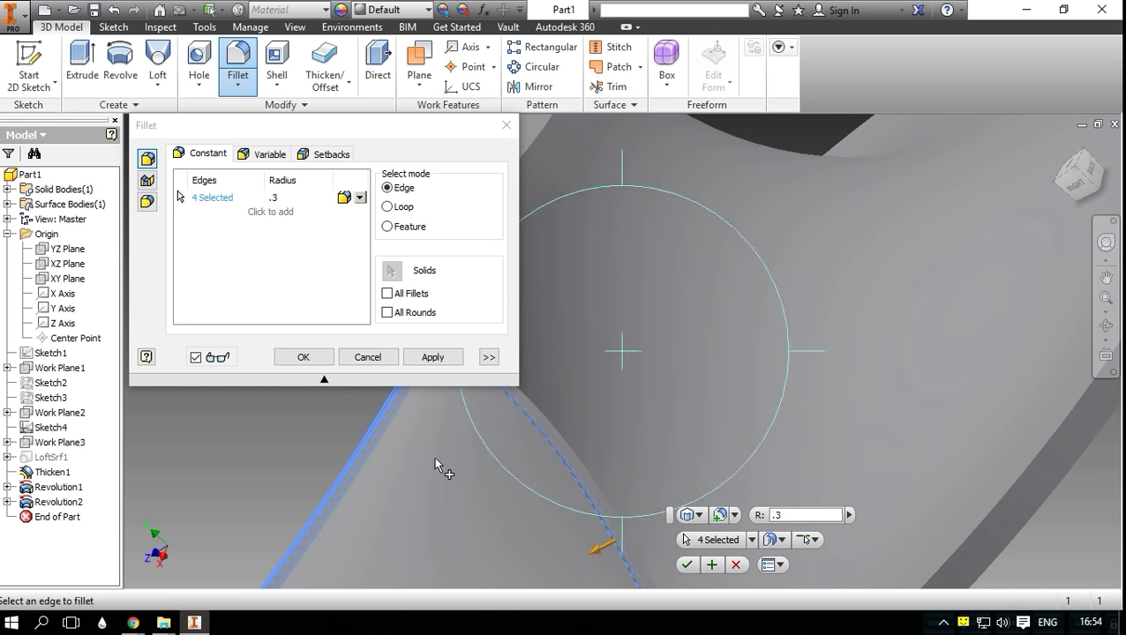
click(563, 432)
scroll(563, 432, down, 5)
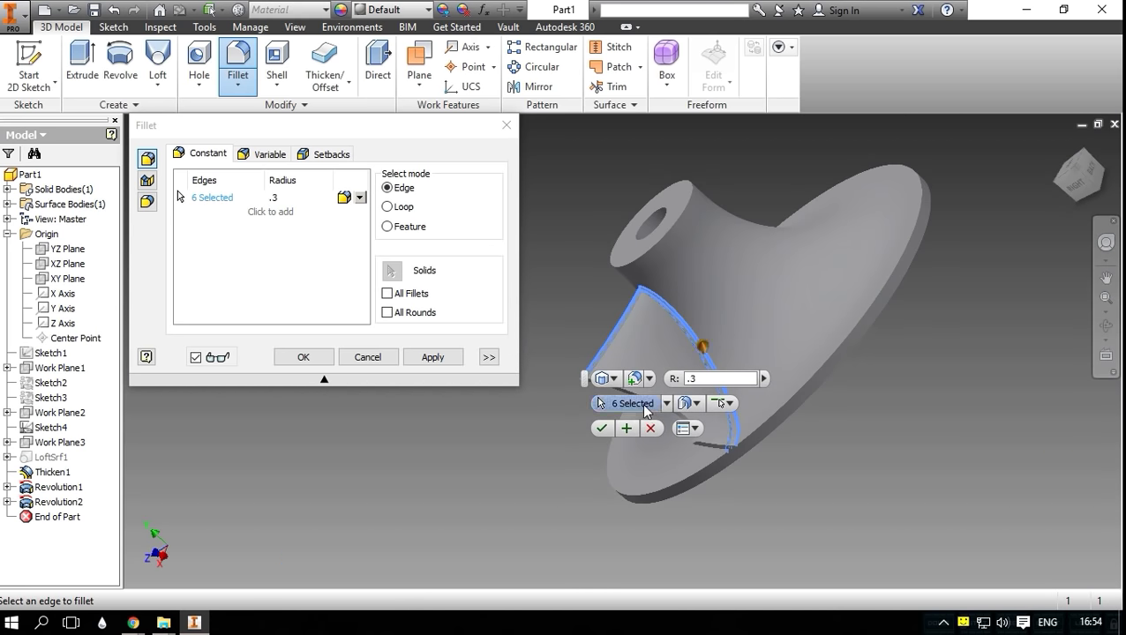
scroll(609, 397, up, 5)
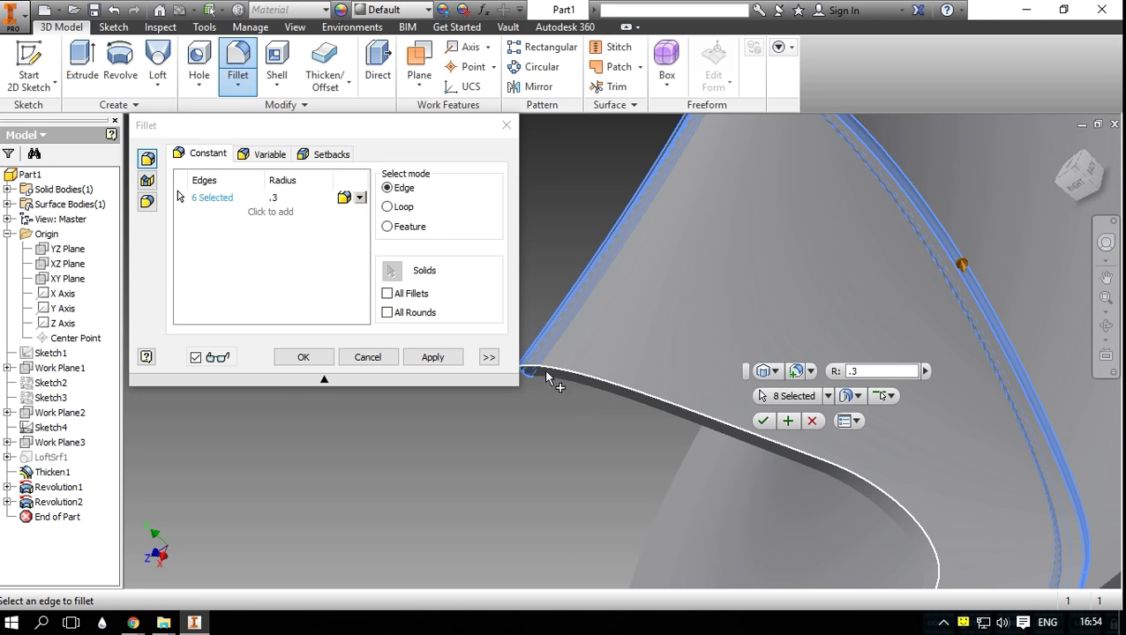
click(545, 373)
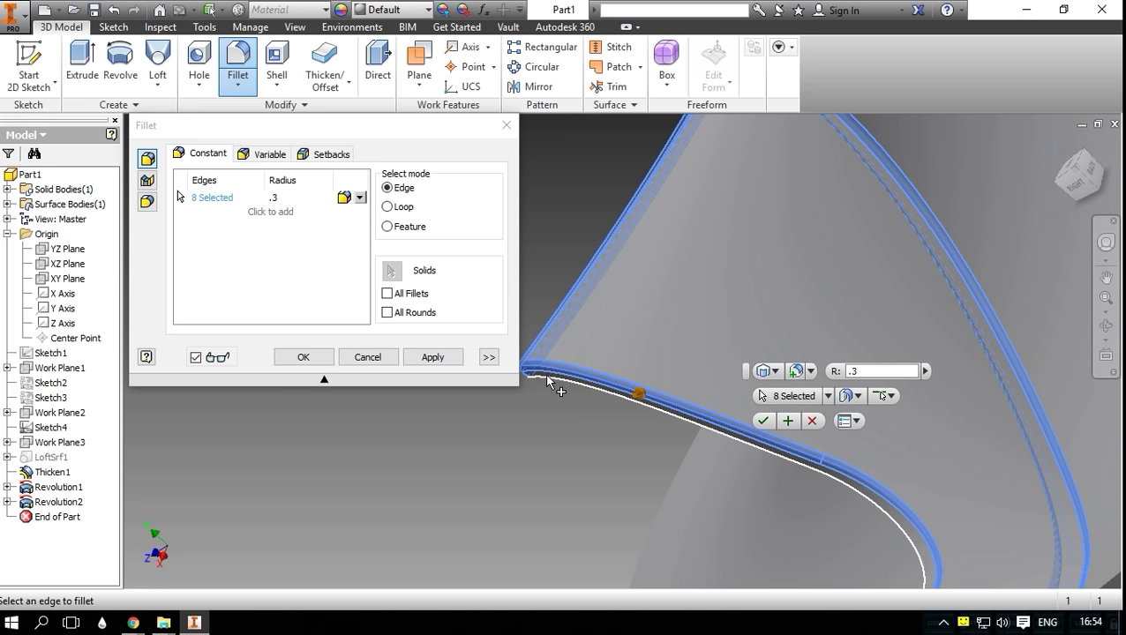
click(438, 357)
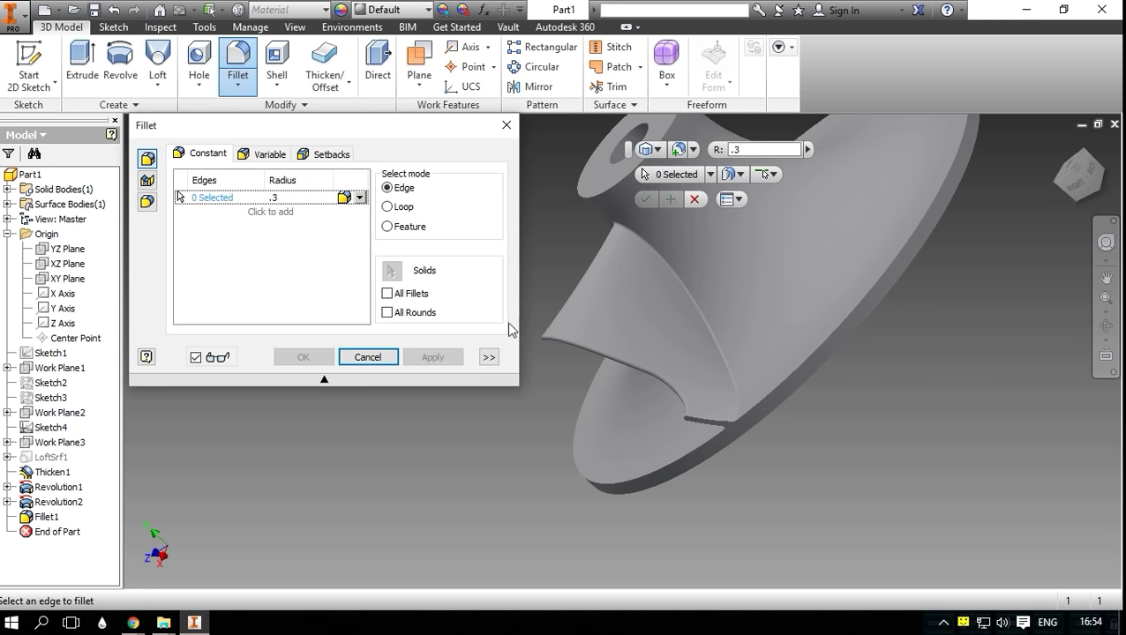
click(368, 356)
Step: Edit the blade fillet to add the two short edges of the blade's end at the disc's rim
key(F4)
drag(574, 364, 917, 170)
drag(716, 312, 771, 229)
key(Escape)
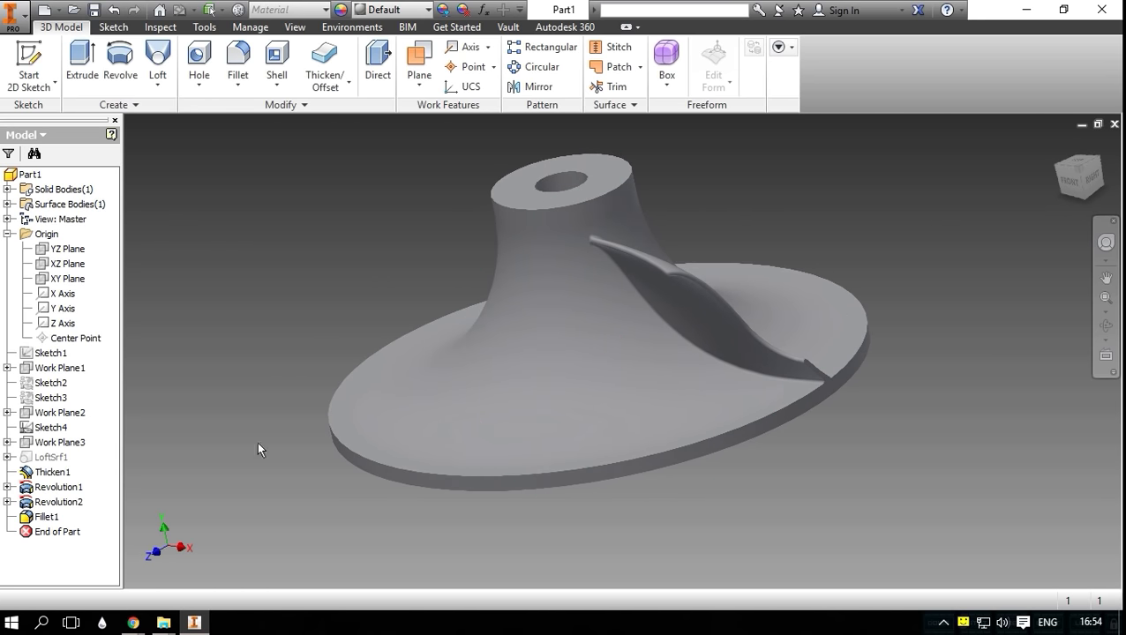
double_click(46, 517)
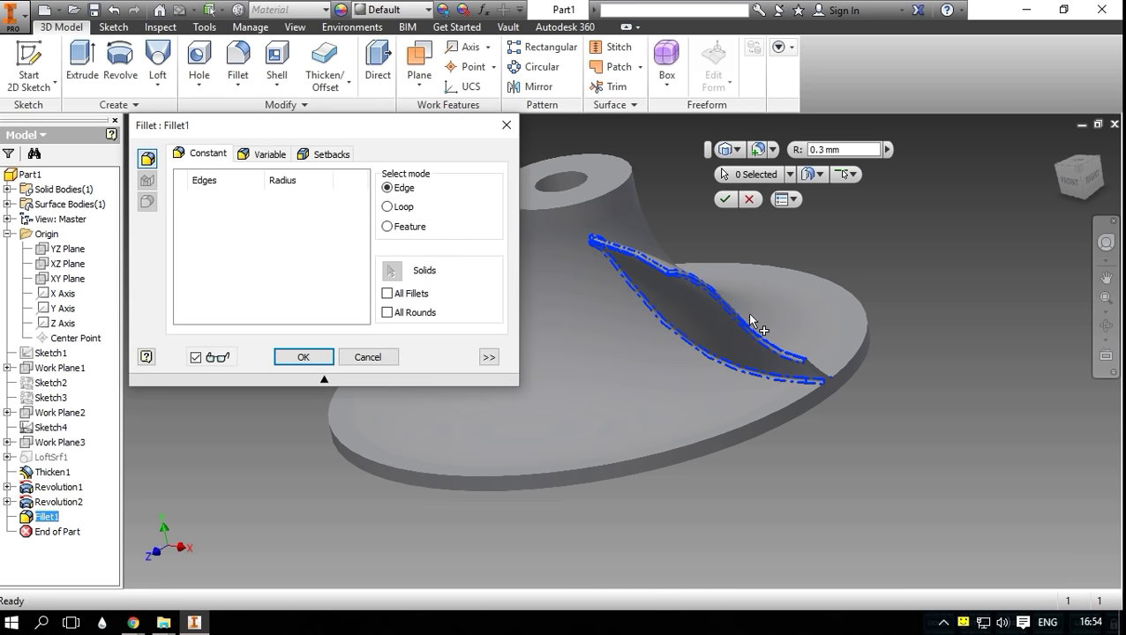
scroll(818, 366, up, 5)
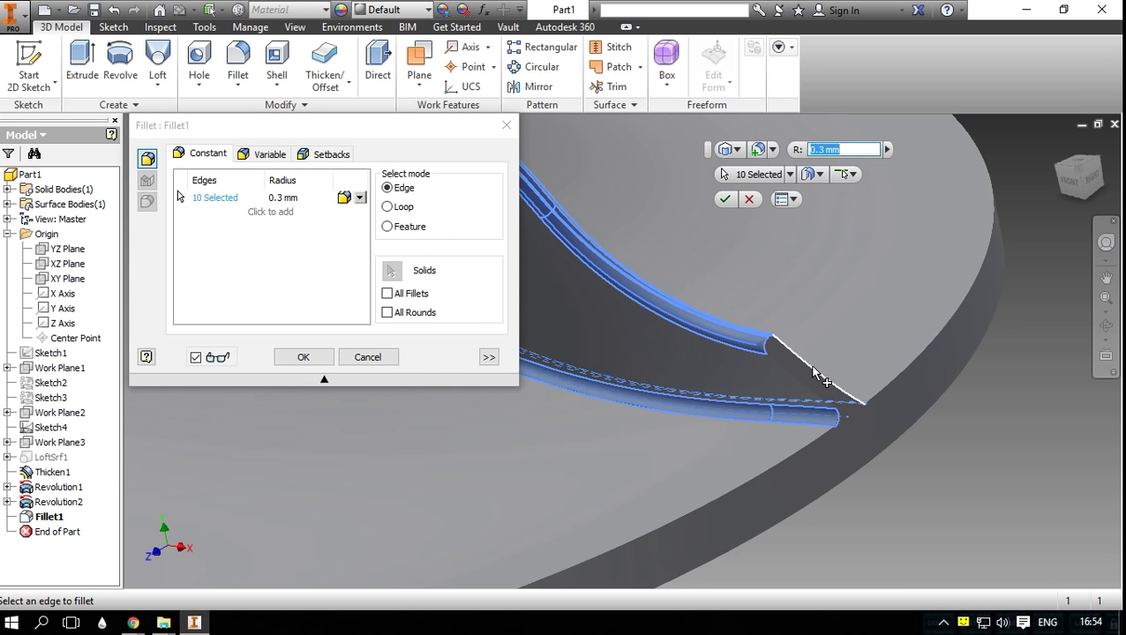
click(813, 367)
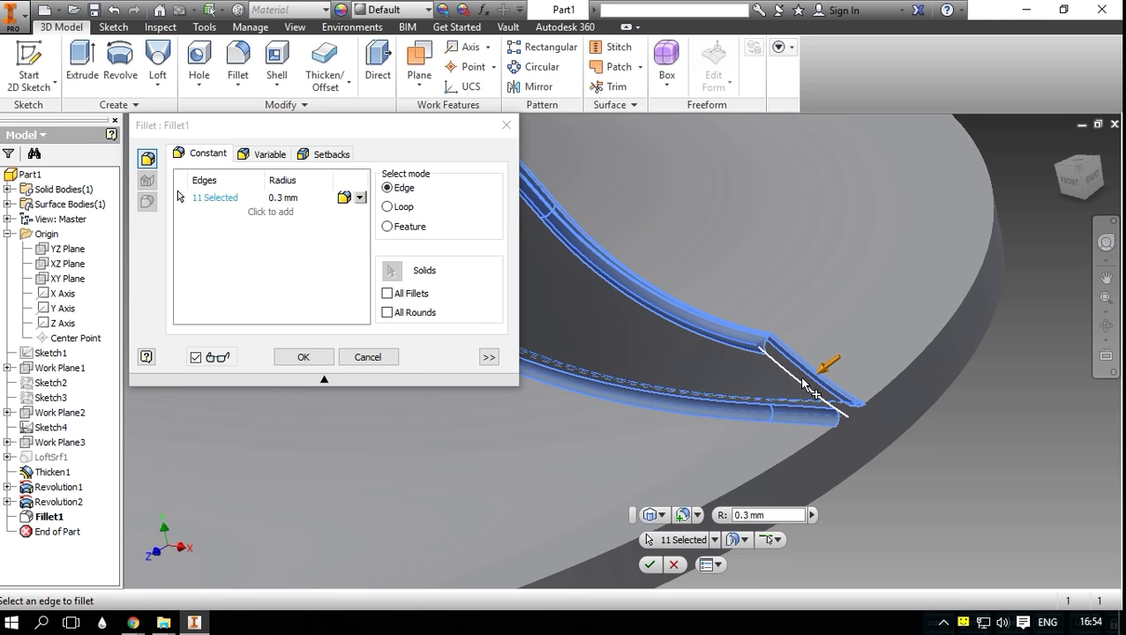
click(815, 371)
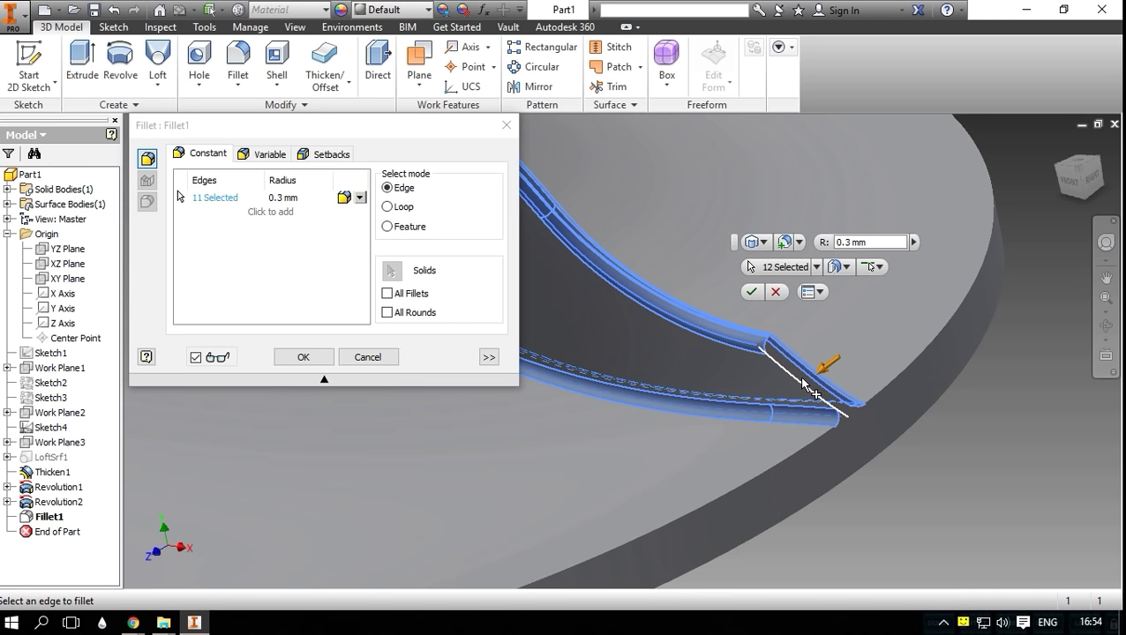
click(751, 292)
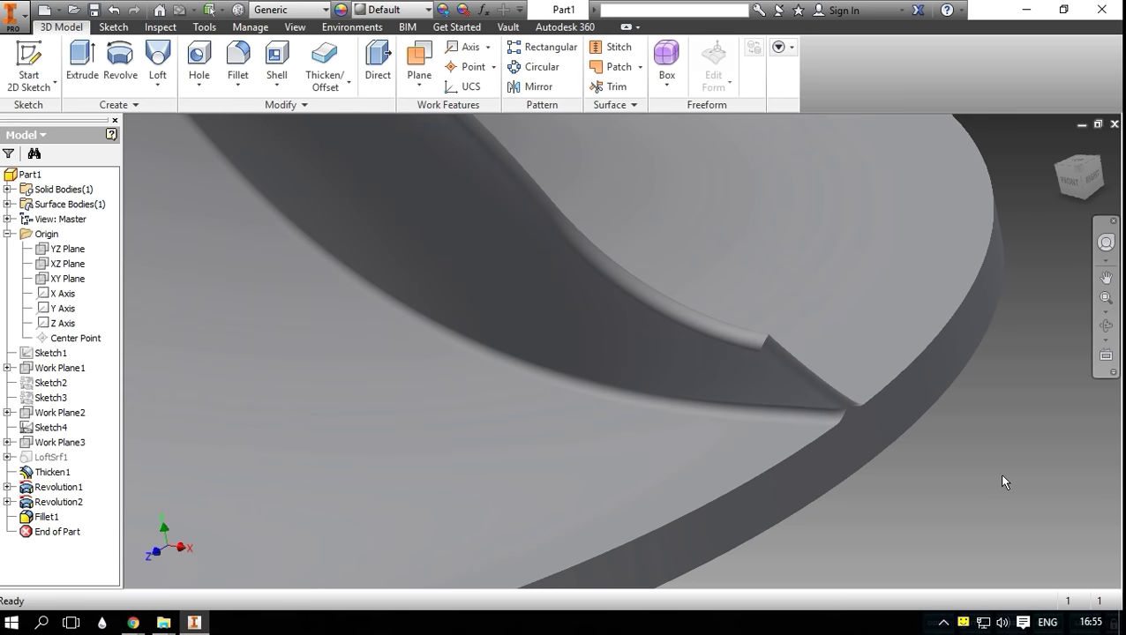
Step: Apply an aluminum appearance from the Inventor Material Library to the whole part
scroll(1001, 475, down, 5)
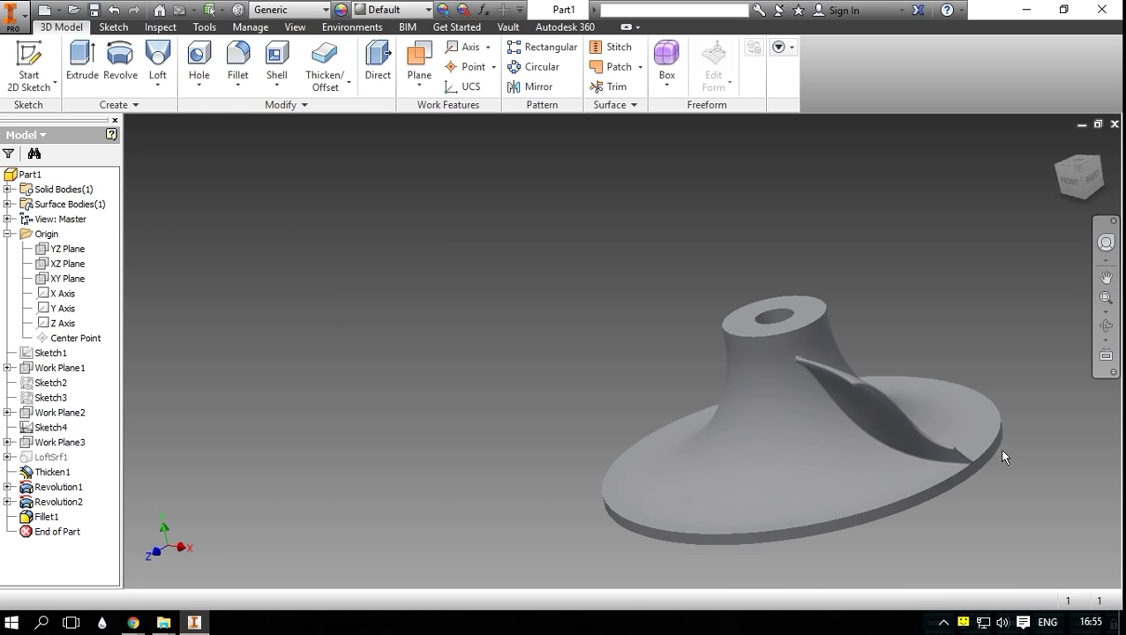
click(1059, 144)
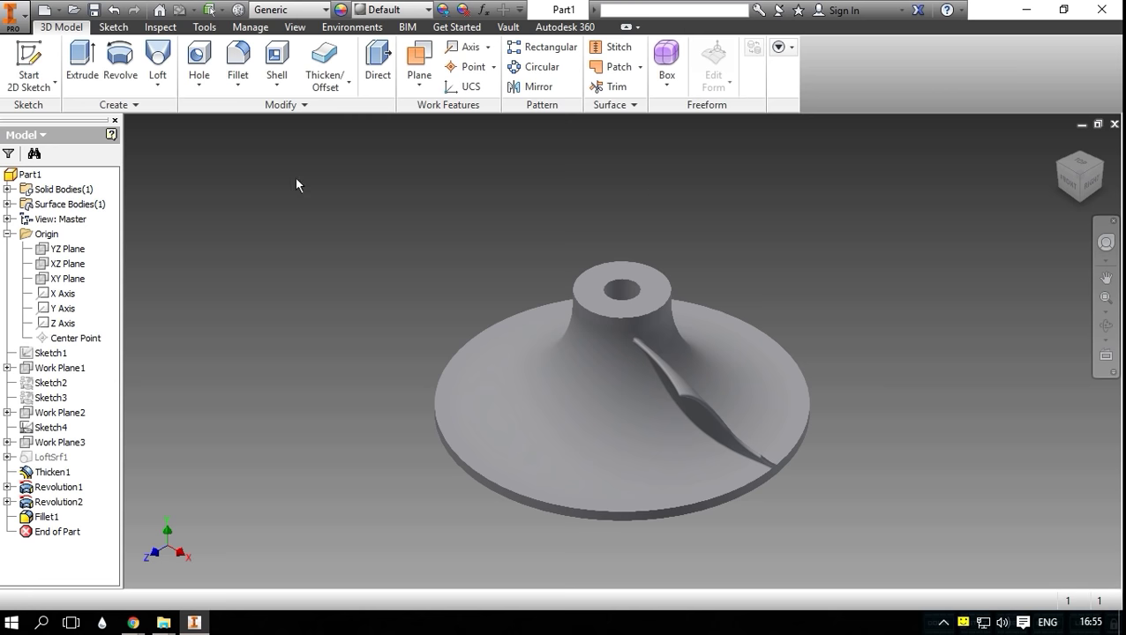
click(34, 175)
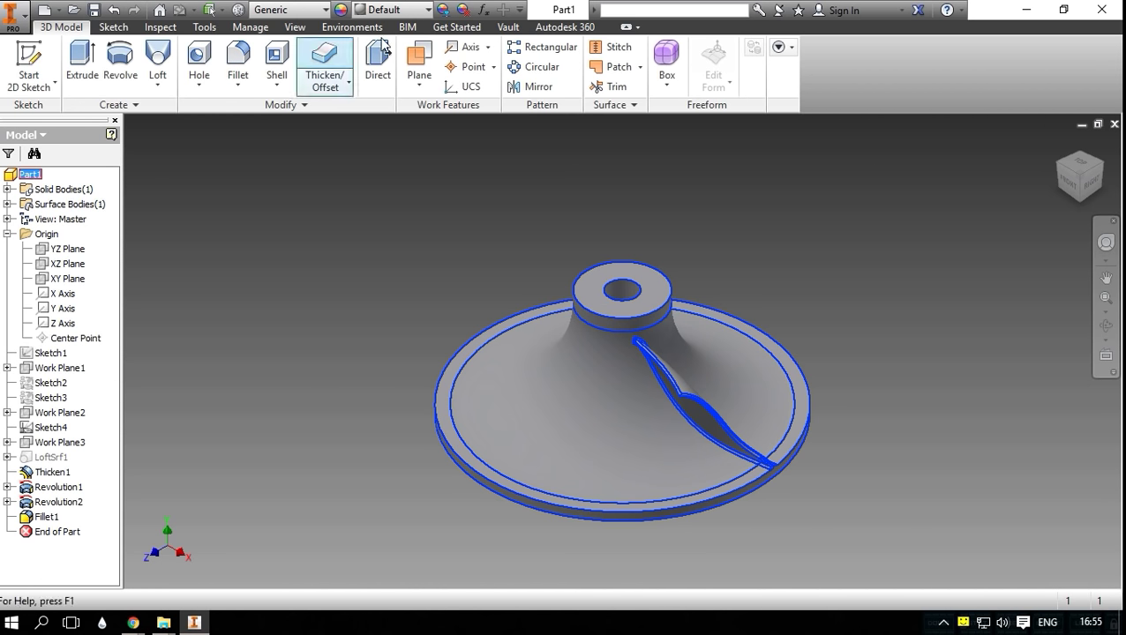
click(426, 10)
scroll(399, 95, up, 6)
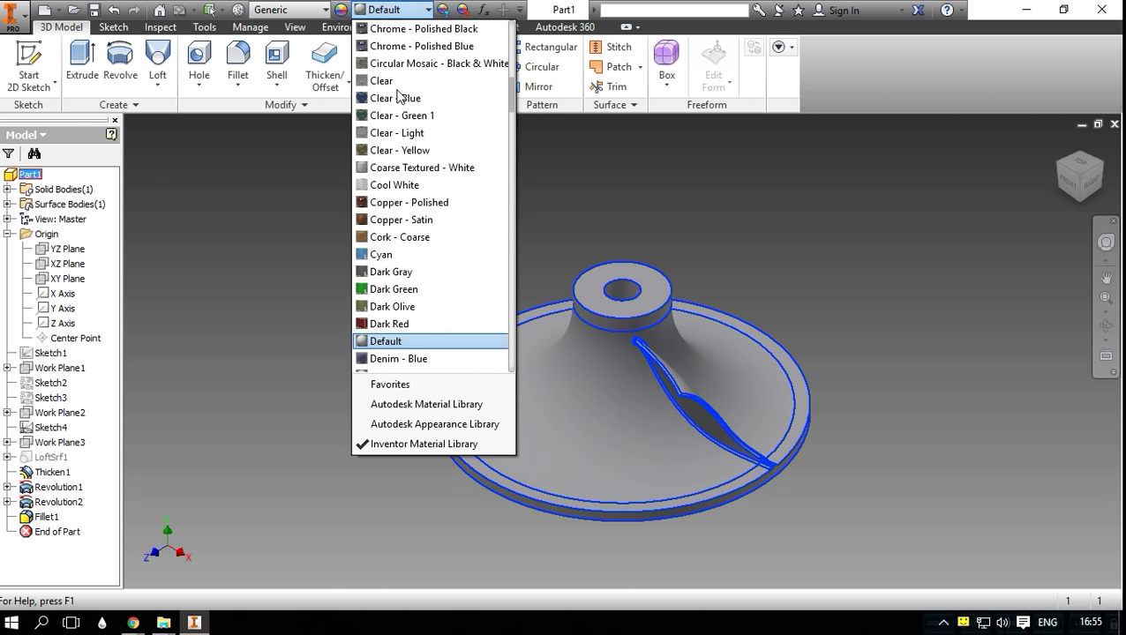
scroll(398, 95, up, 10)
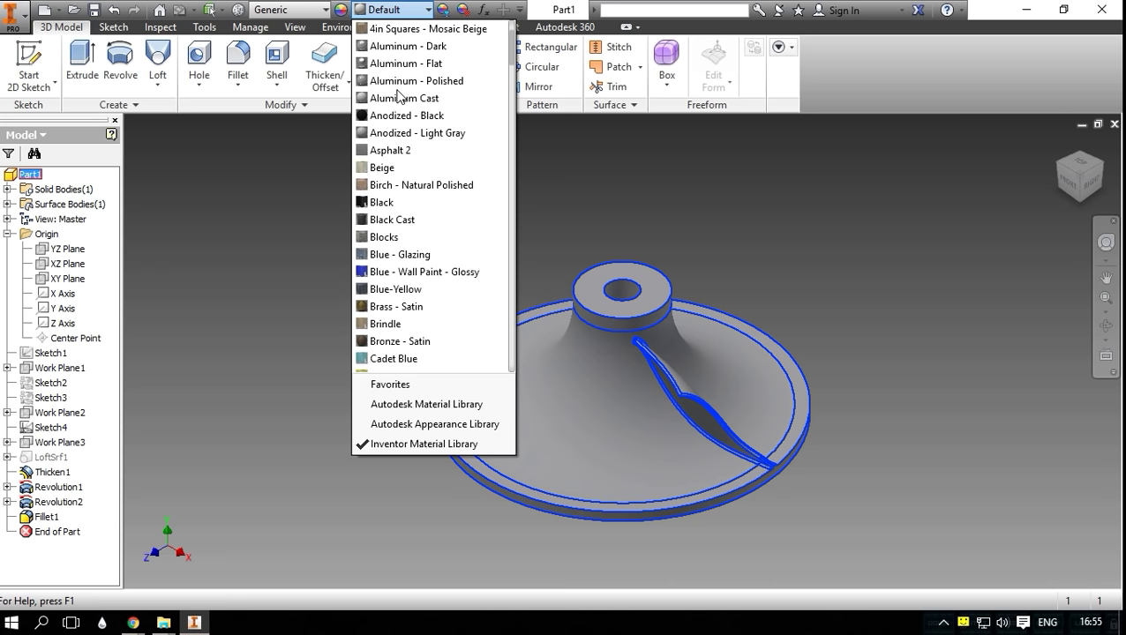
scroll(397, 96, up, 2)
click(397, 167)
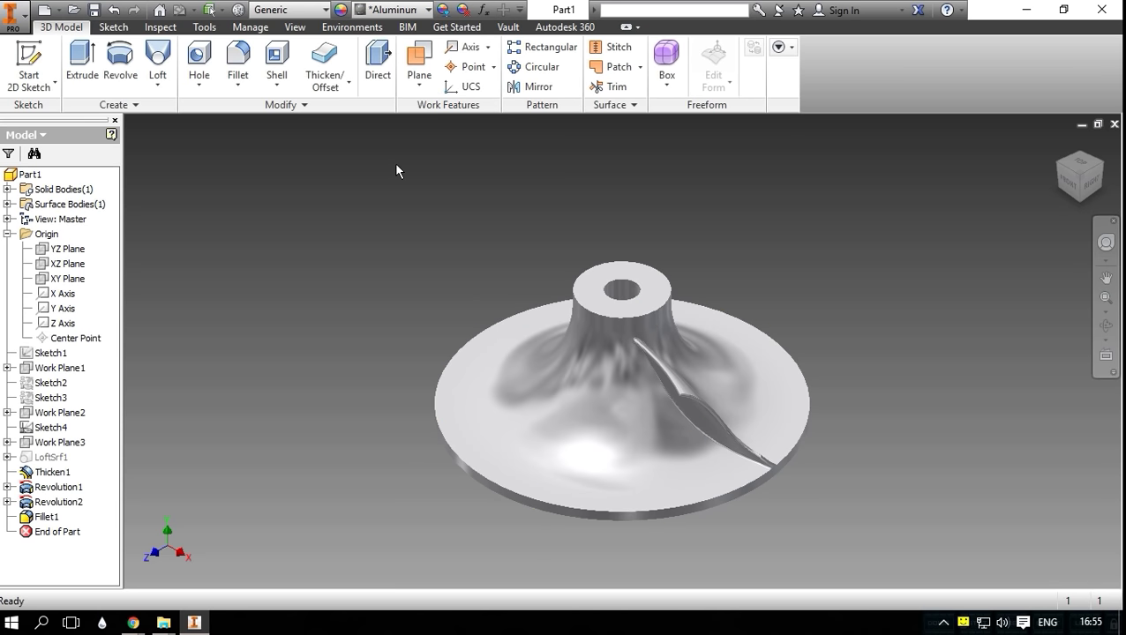
Step: Try a circular pattern of LoftSrf1 and Thicken1 around the disc's central axis with 2 occurrences over 360 deg
click(536, 66)
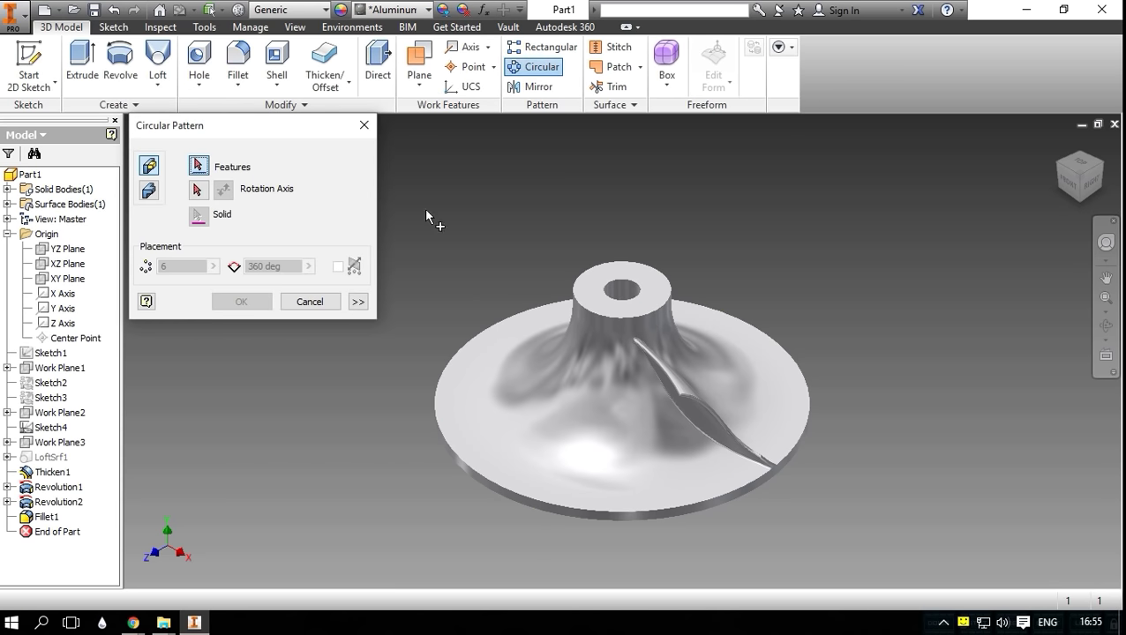
click(54, 458)
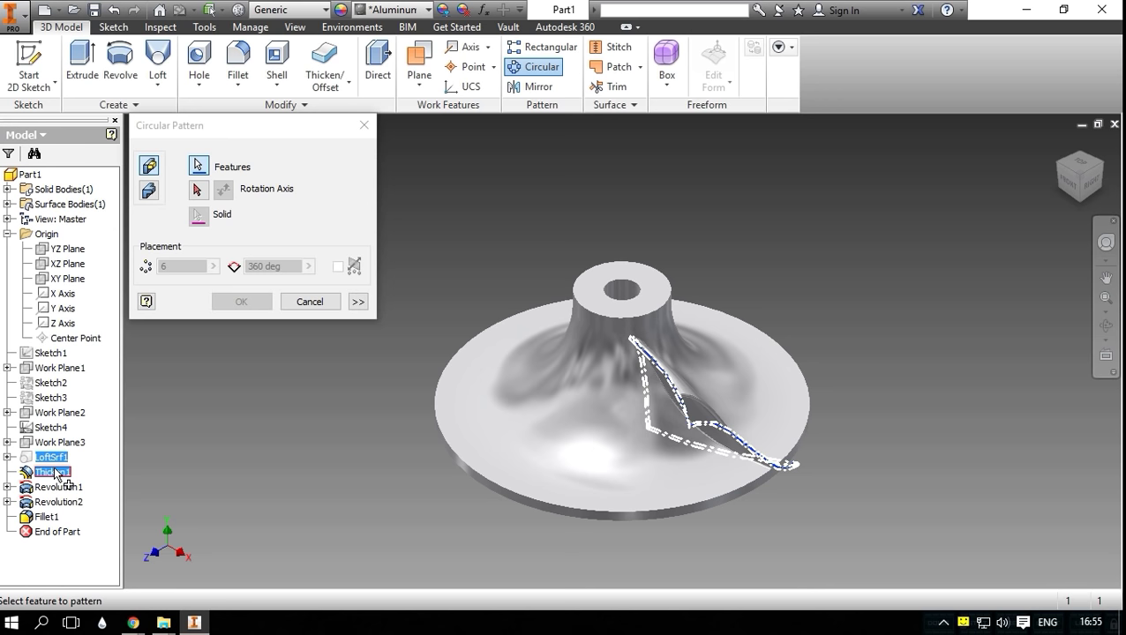
click(198, 189)
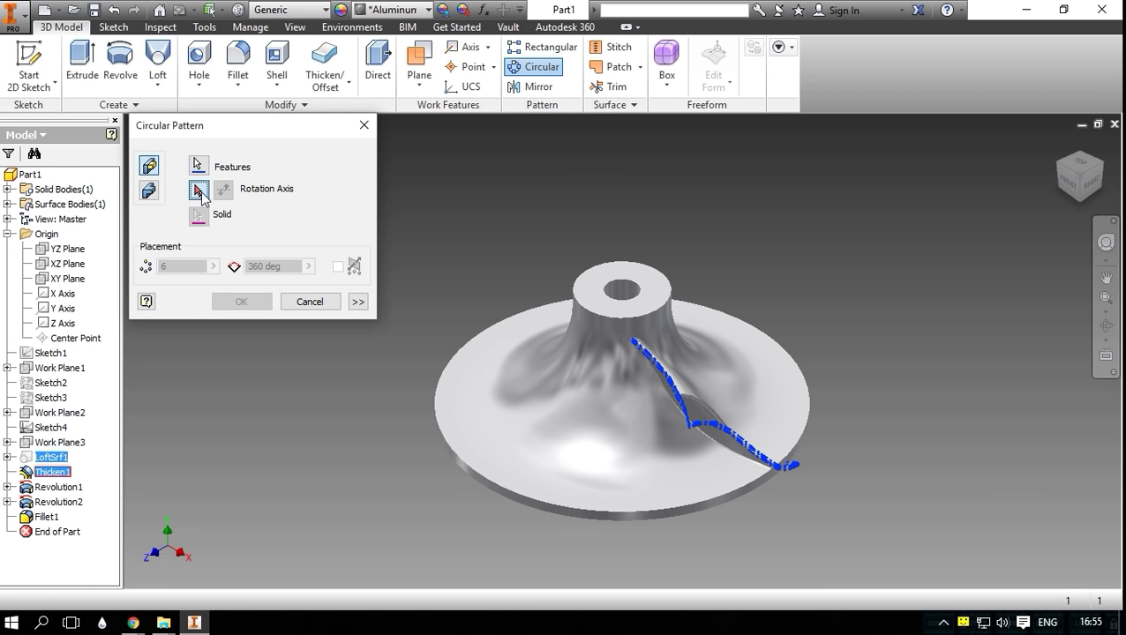
click(443, 437)
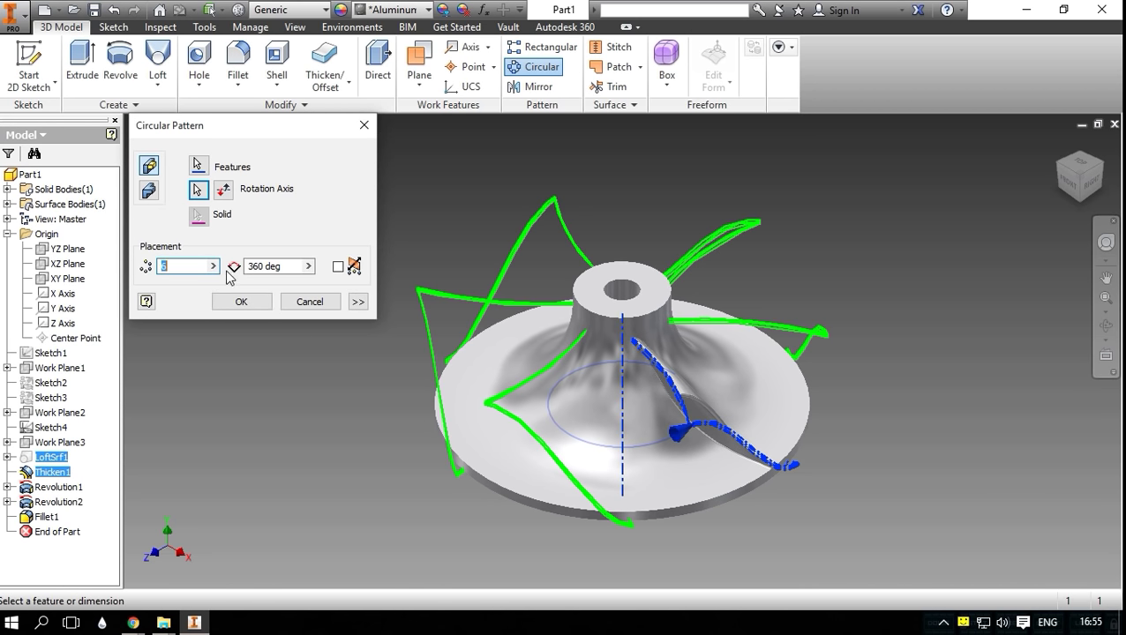
text(2)
key(Return)
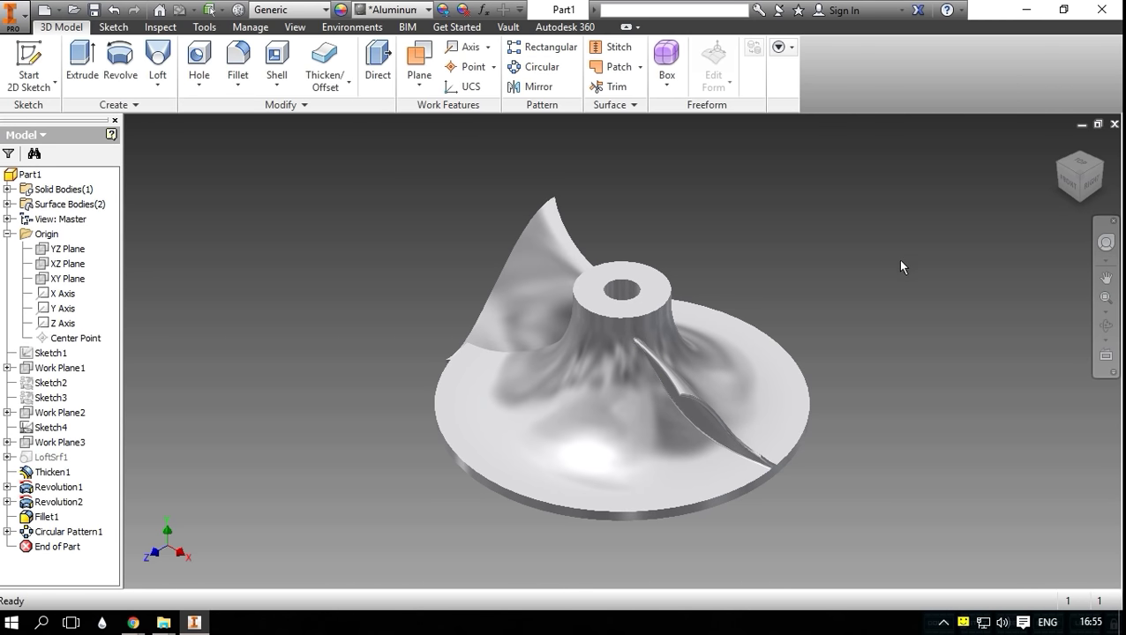
key(ctrl+z)
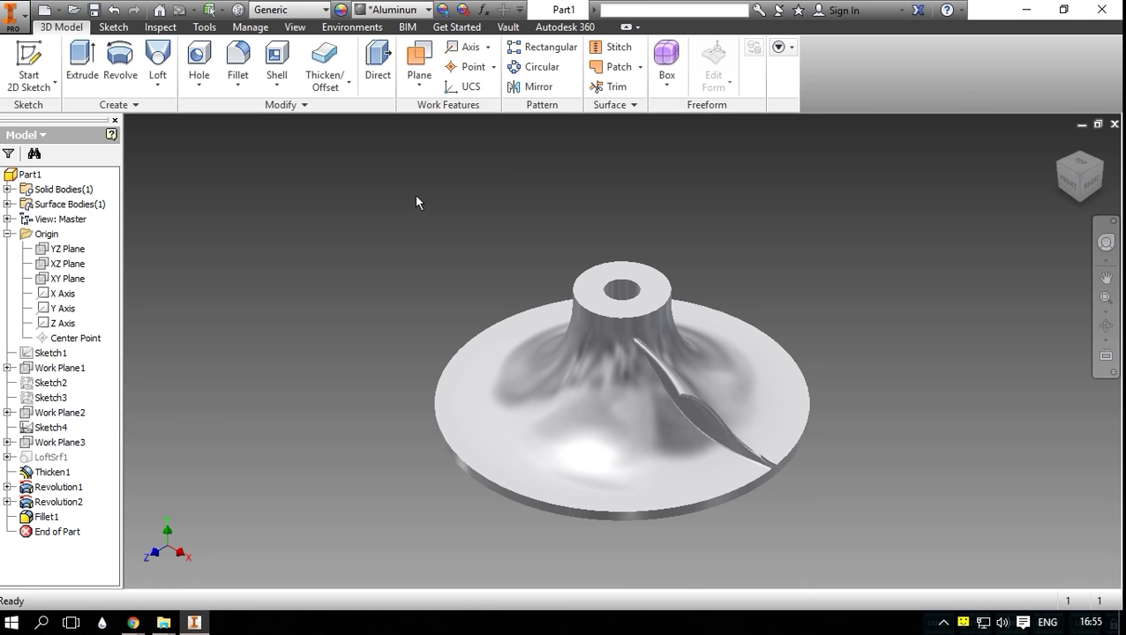
Step: Circular-pattern LoftSrf1, Thicken1 and Revolution2 around the disc's central axis with 2 occurrences over 360 deg
click(542, 71)
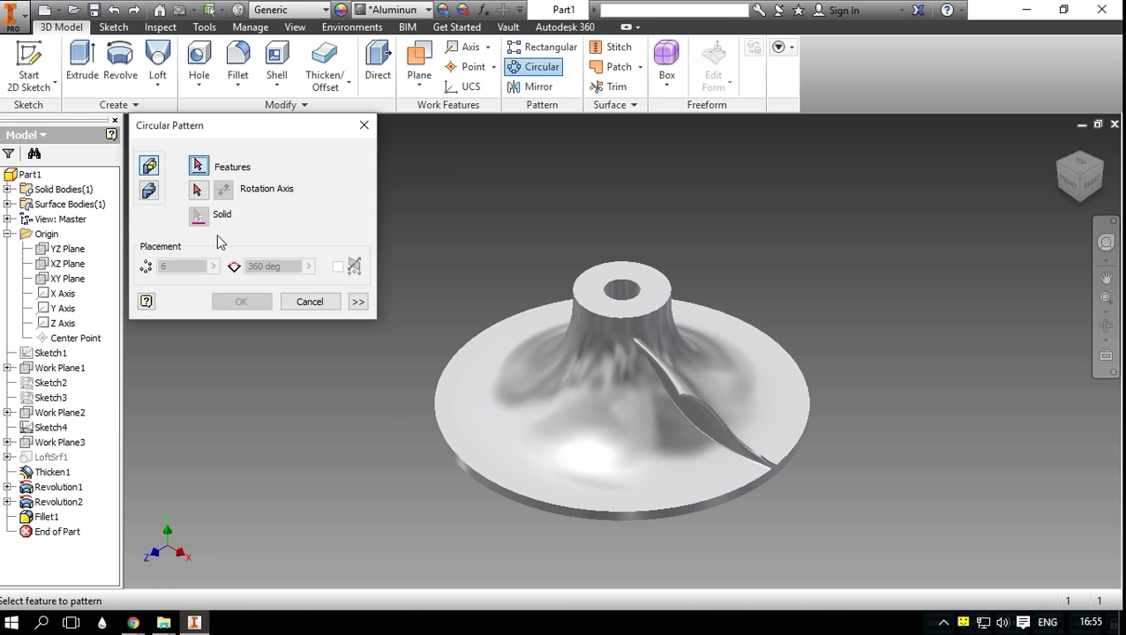
click(54, 473)
click(56, 473)
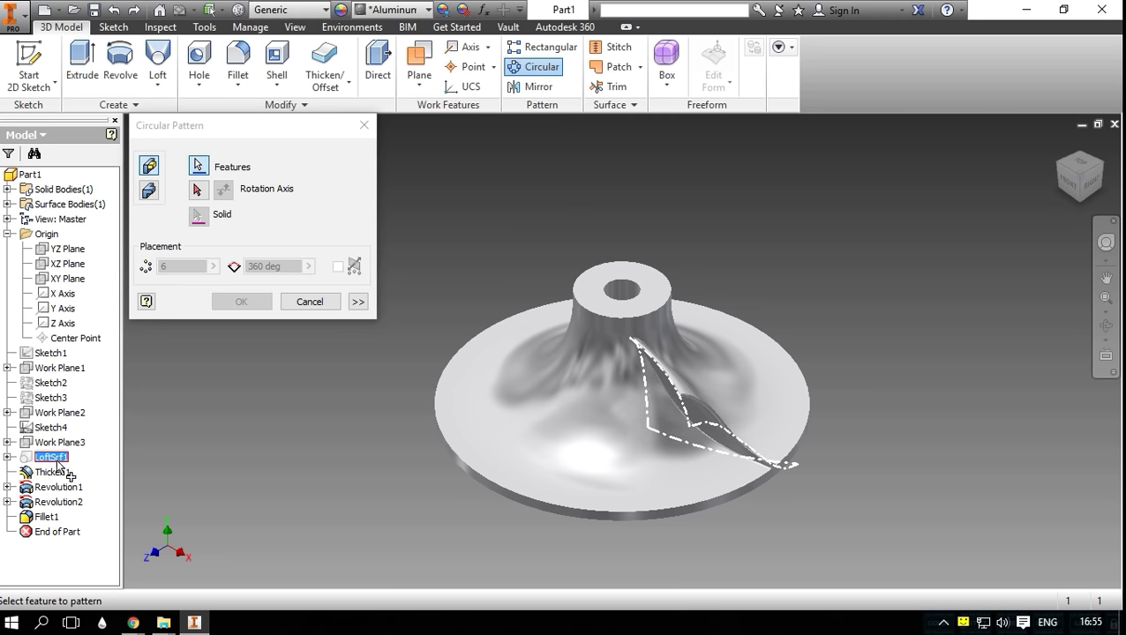
click(55, 491)
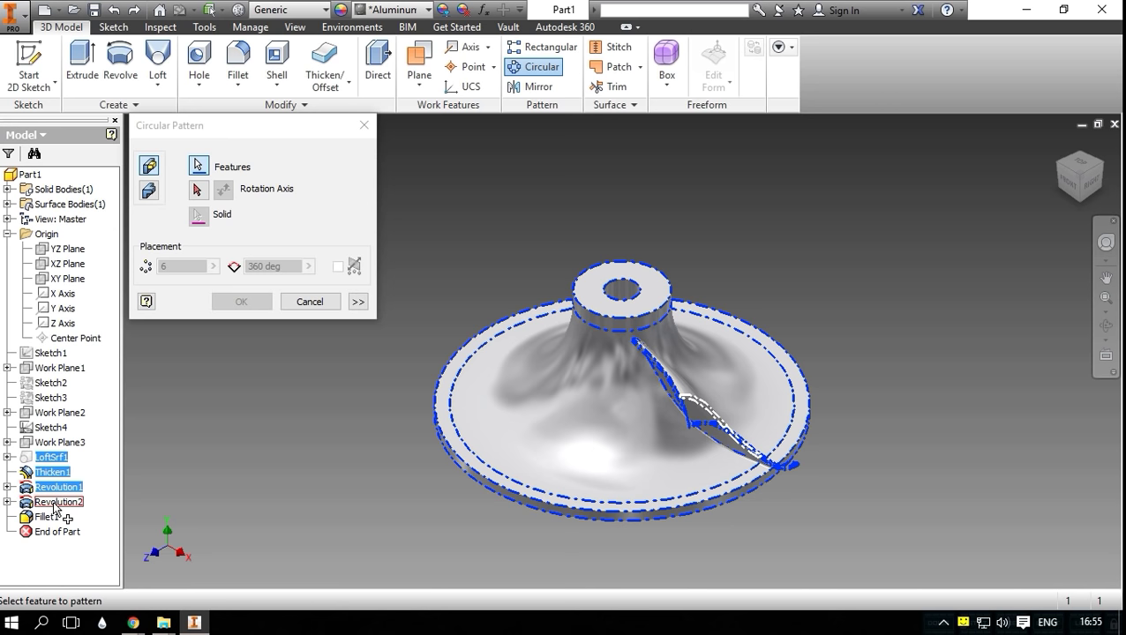
ctrl+click(56, 487)
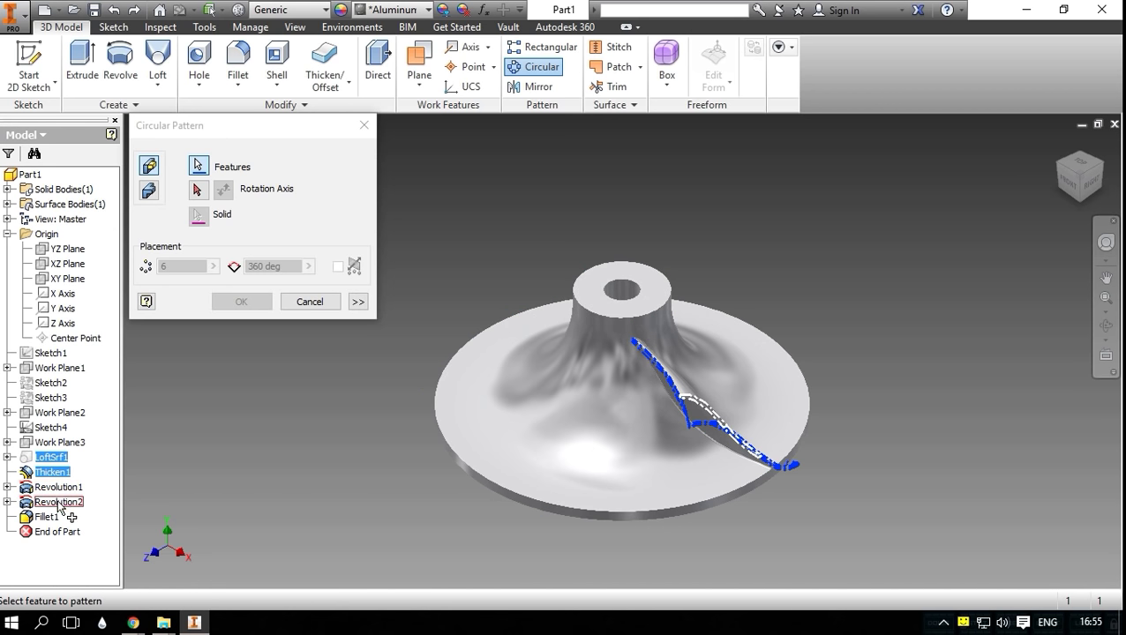
click(58, 502)
click(198, 190)
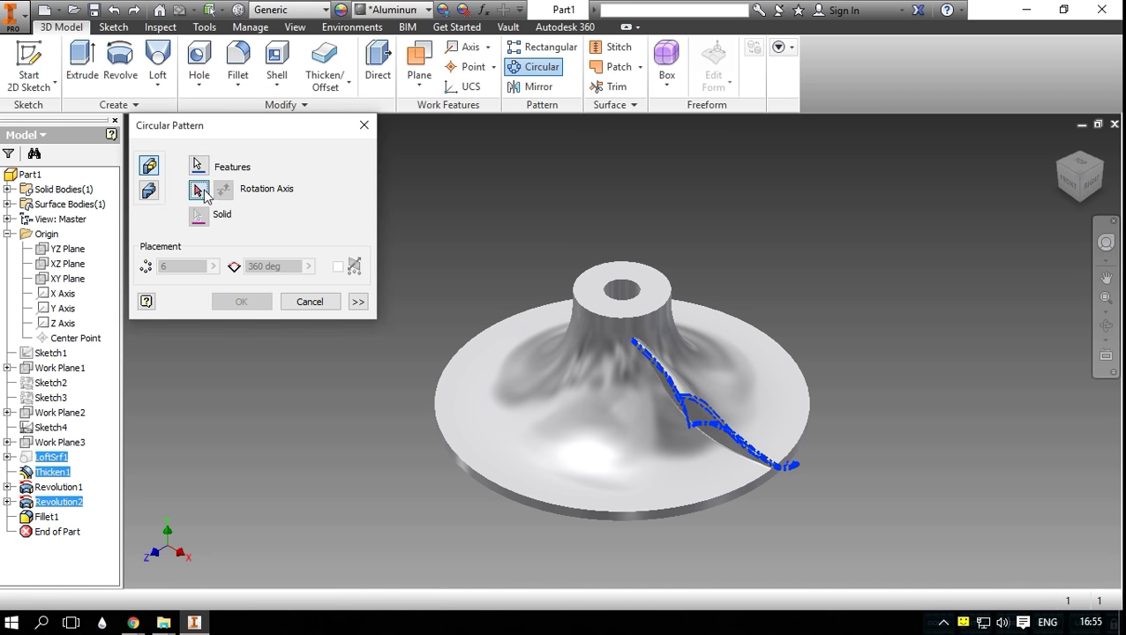
click(438, 383)
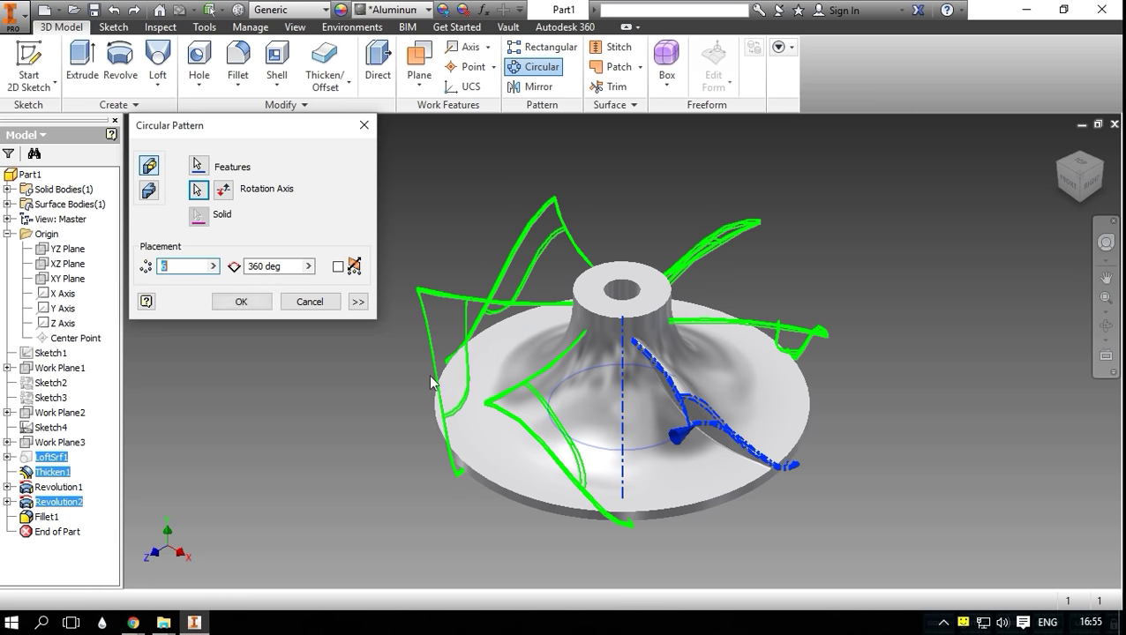
text(2)
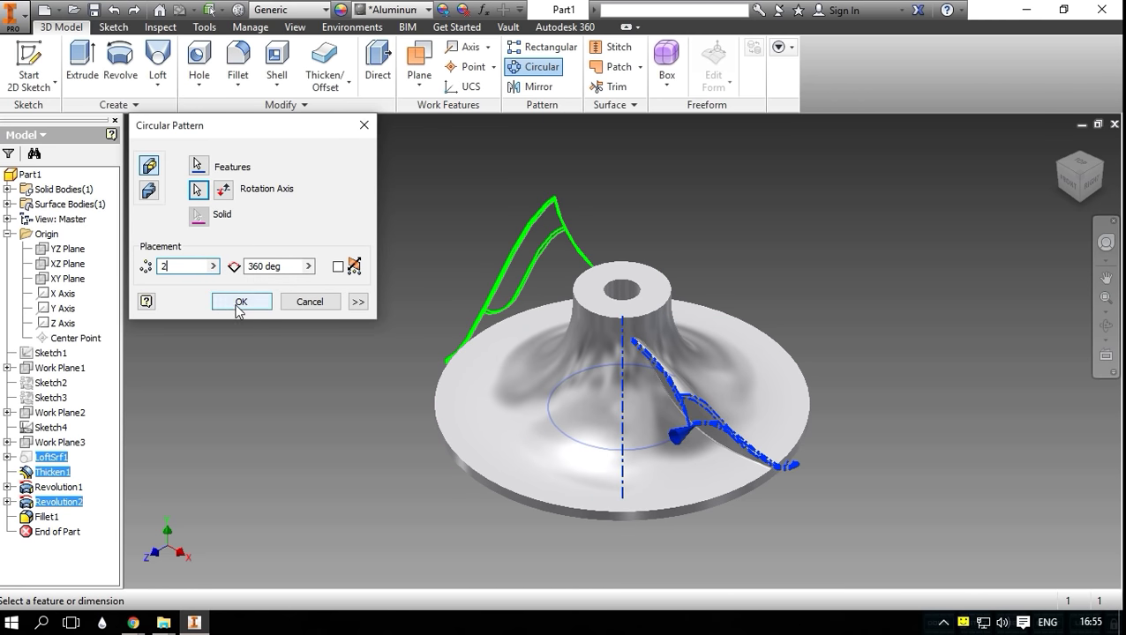
click(240, 302)
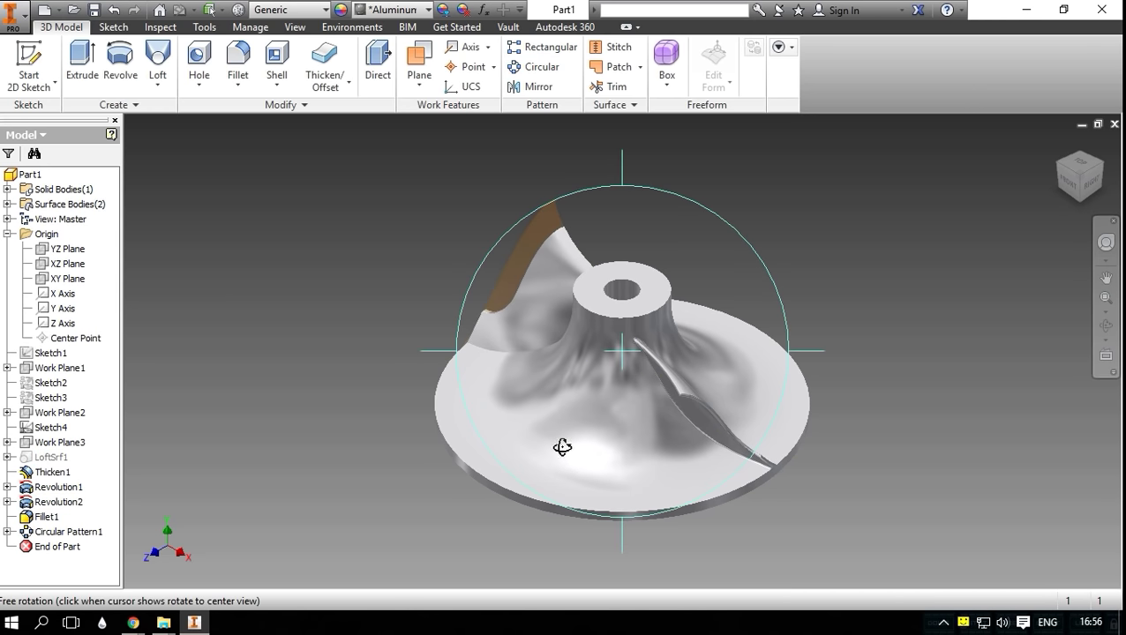
shift+middle_drag(561, 447, 891, 403)
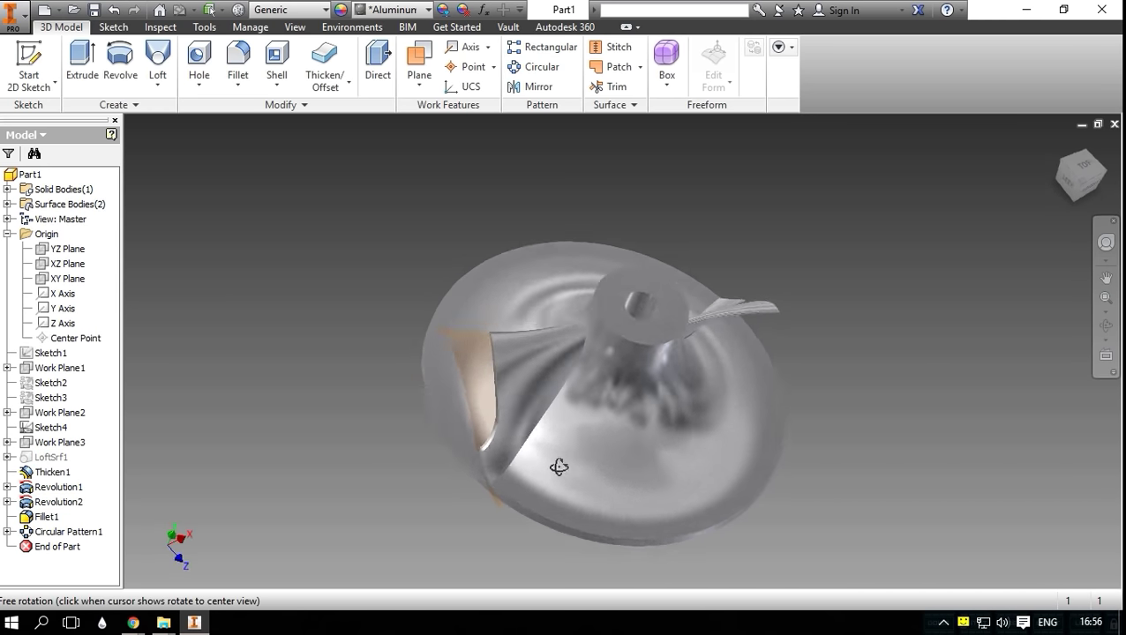